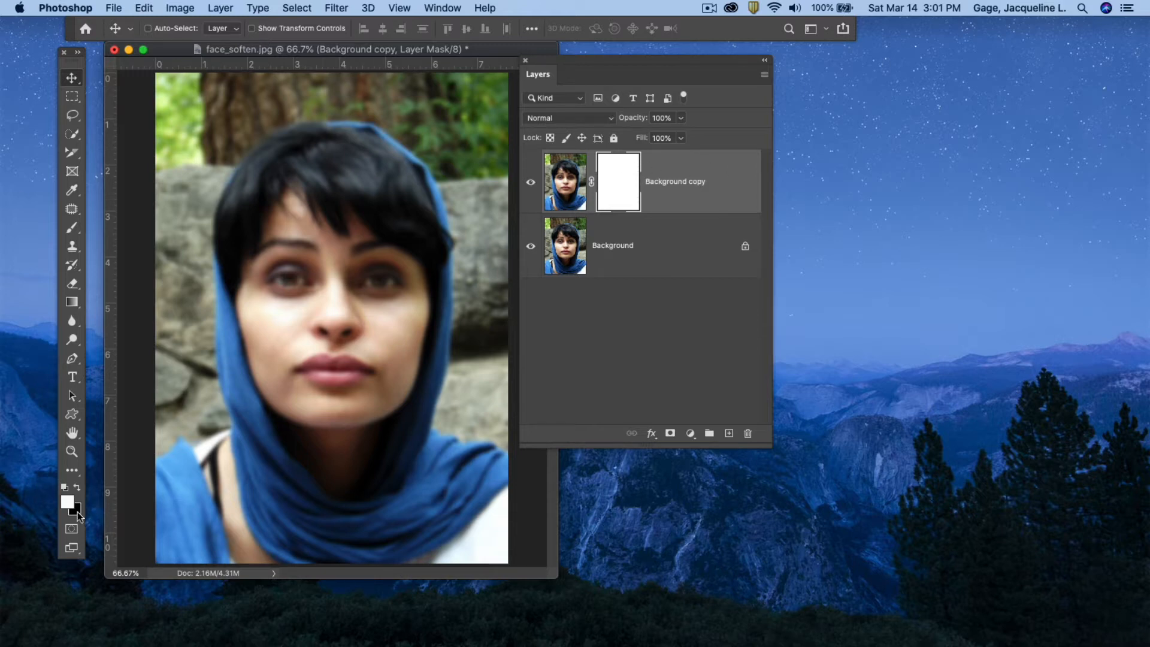
# Paint black with the Brush on the layer mask over the eyes and mouth to reveal the sharp features.
pyautogui.click(77, 488)
pyautogui.click(73, 228)
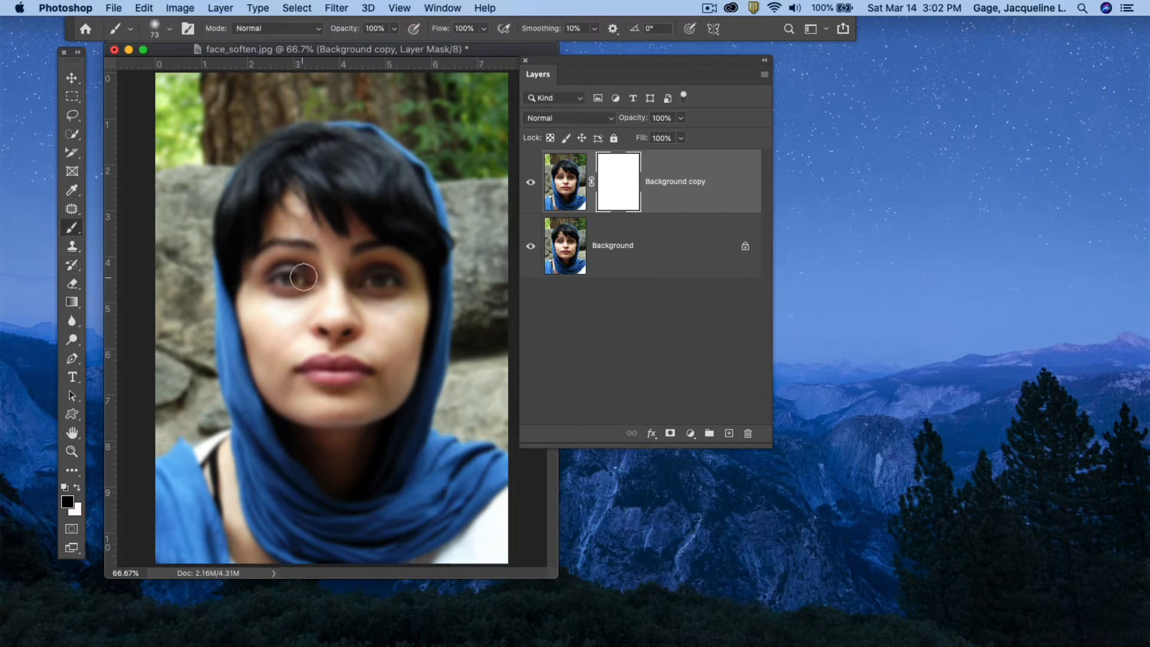
pyautogui.moveTo(301, 276); pyautogui.dragTo(279, 277)
pyautogui.moveTo(367, 289); pyautogui.dragTo(377, 278)
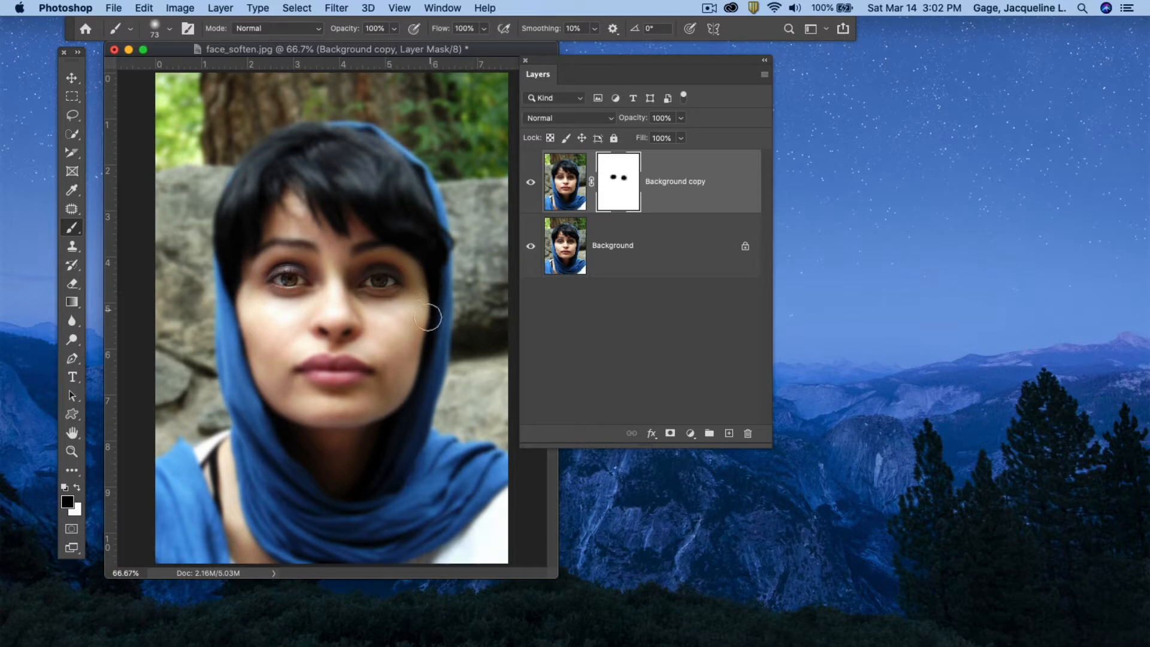
pyautogui.moveTo(378, 430); pyautogui.dragTo(354, 437)
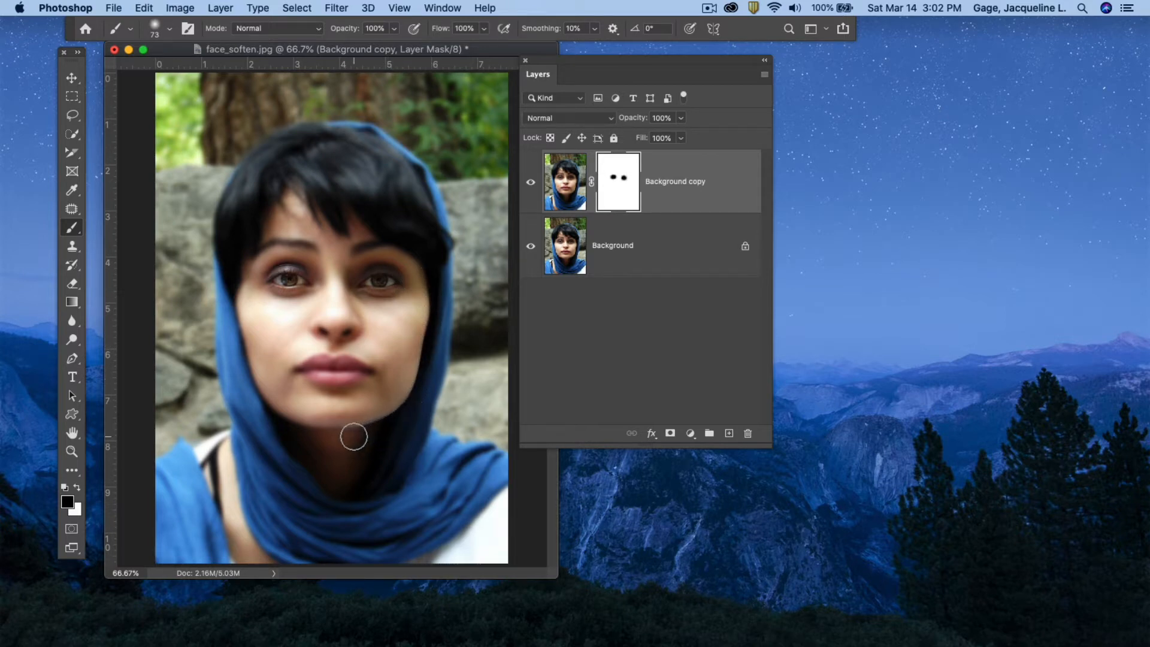
# Reduce the brush size to 43 px and paint the mask over the nose and the face's edges.
pyautogui.click(171, 34)
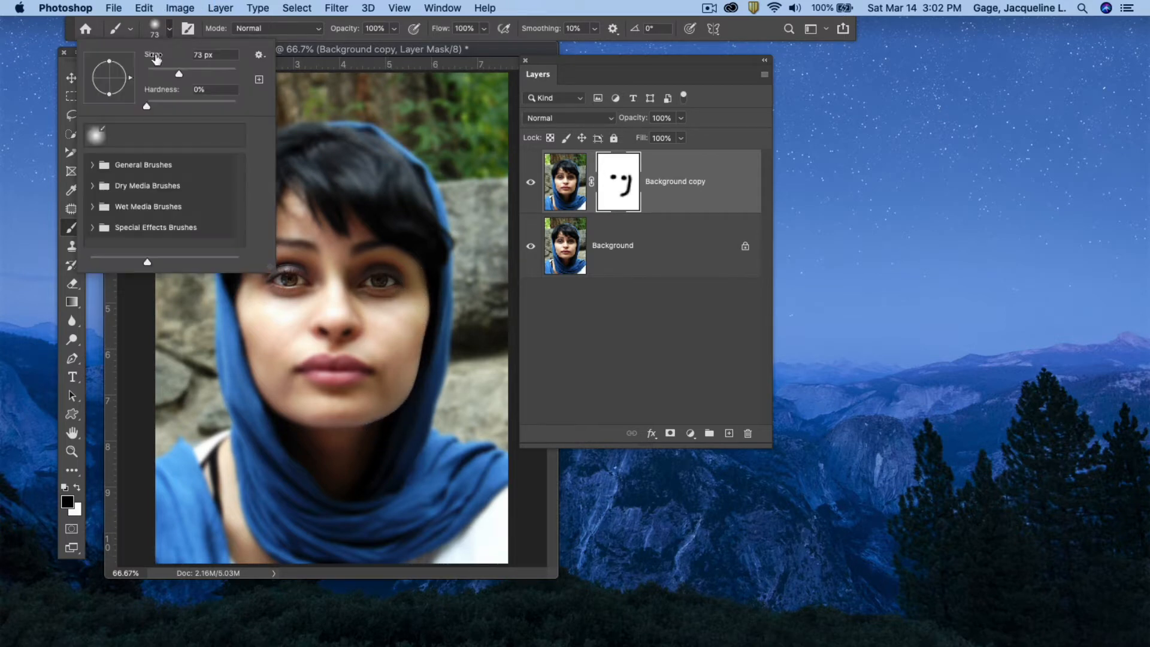
pyautogui.moveTo(177, 74); pyautogui.dragTo(166, 75)
pyautogui.click(358, 427)
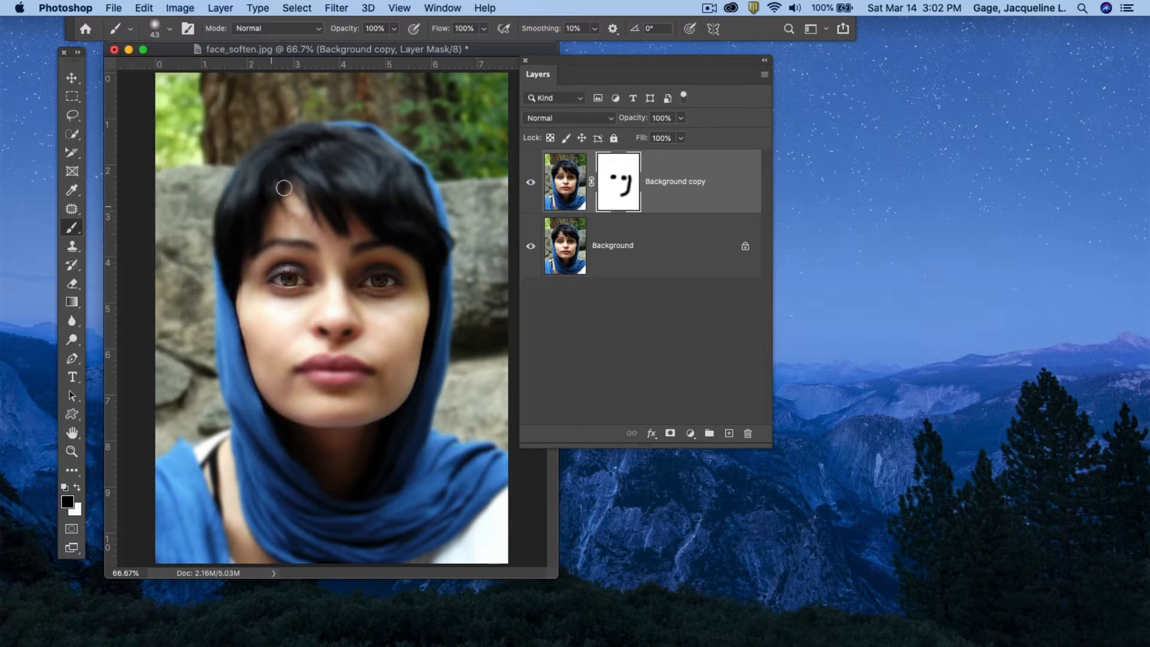
pyautogui.moveTo(452, 257); pyautogui.dragTo(456, 256)
pyautogui.moveTo(331, 361)
pyautogui.mouseDown()
pyautogui.moveTo(314, 366)
pyautogui.moveTo(361, 369)
pyautogui.moveTo(304, 369)
pyautogui.moveTo(364, 369)
pyautogui.moveTo(342, 372)
pyautogui.mouseUp()
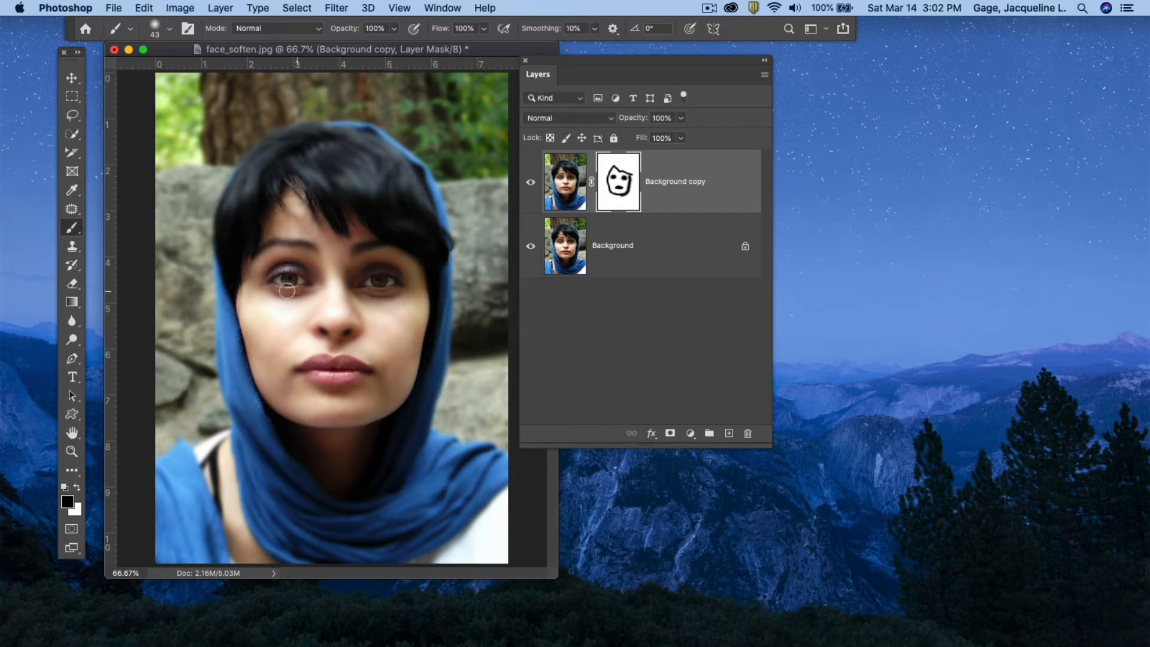
# Toggle the top layer off and on to compare, then close face_soften.jpg without saving.
pyautogui.click(531, 182)
pyautogui.click(532, 183)
pyautogui.click(113, 50)
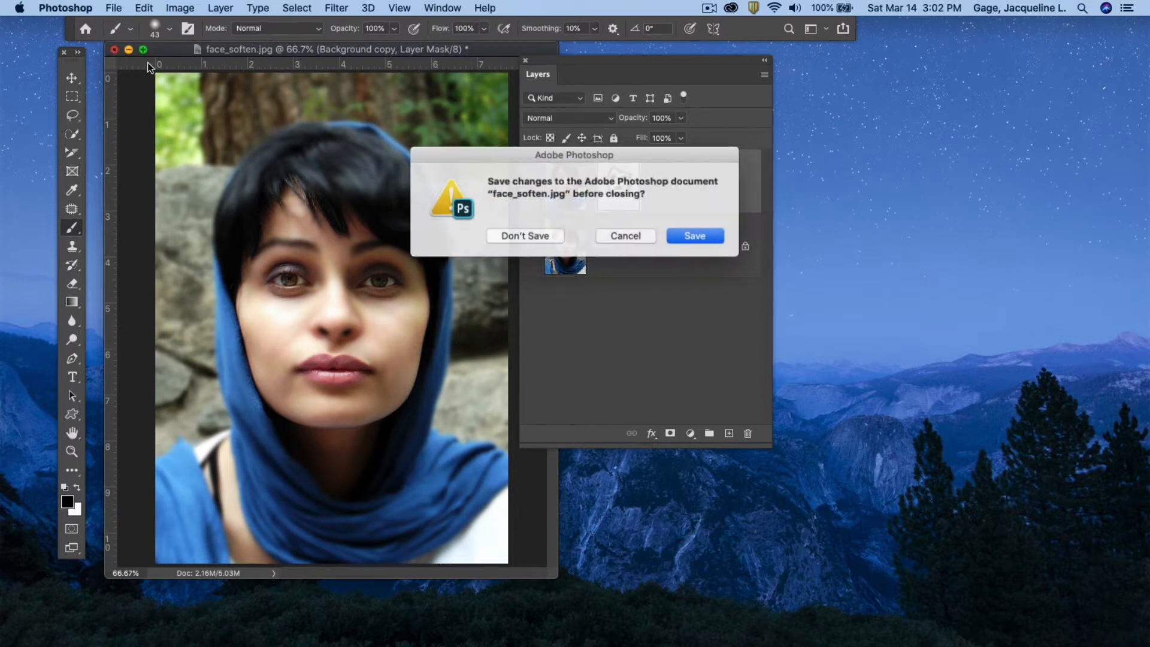
pyautogui.click(534, 236)
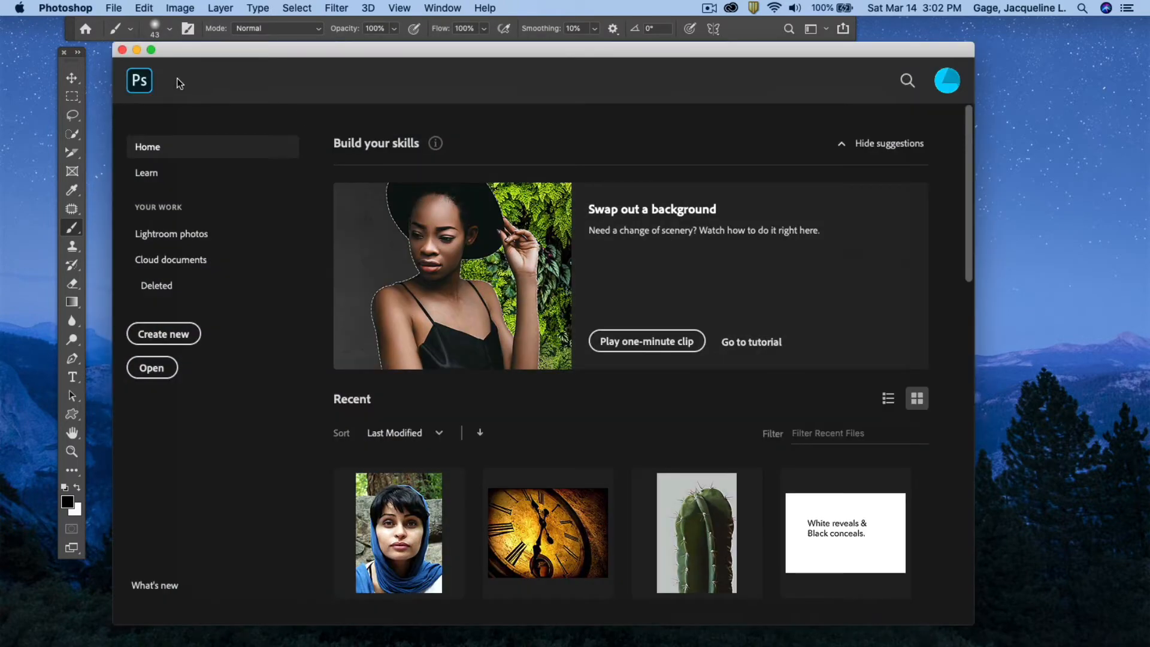
# Open horse.psd from Desktop > class9-Files > Masking Photoshop class > 07-gradient mask.
pyautogui.click(150, 370)
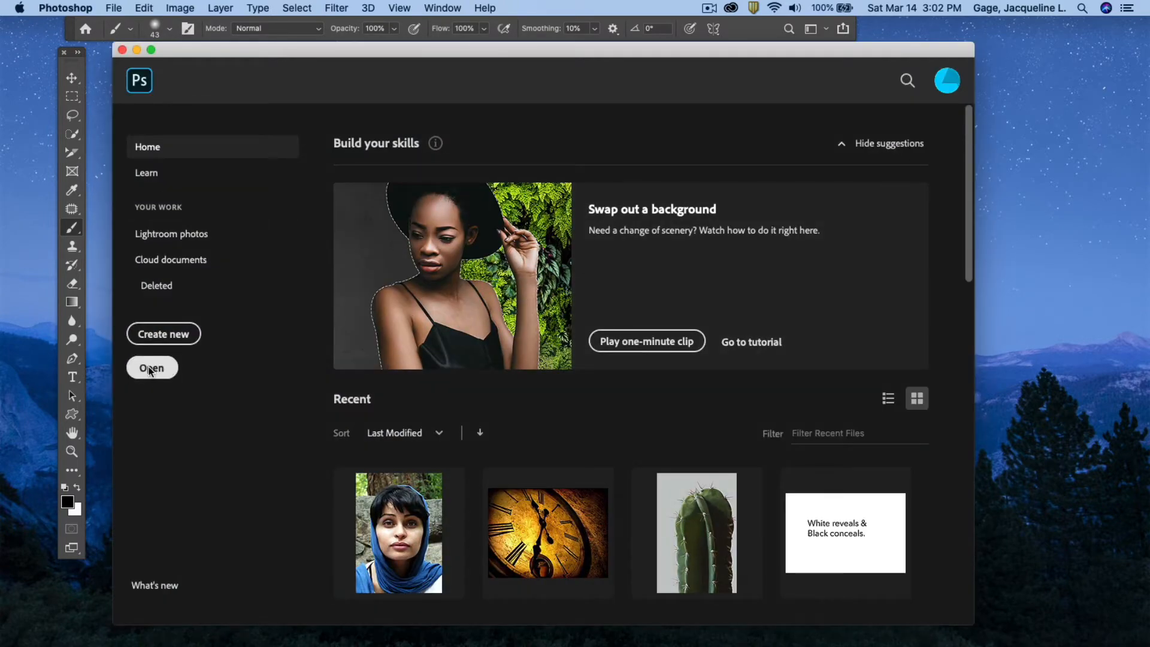
pyautogui.click(168, 164)
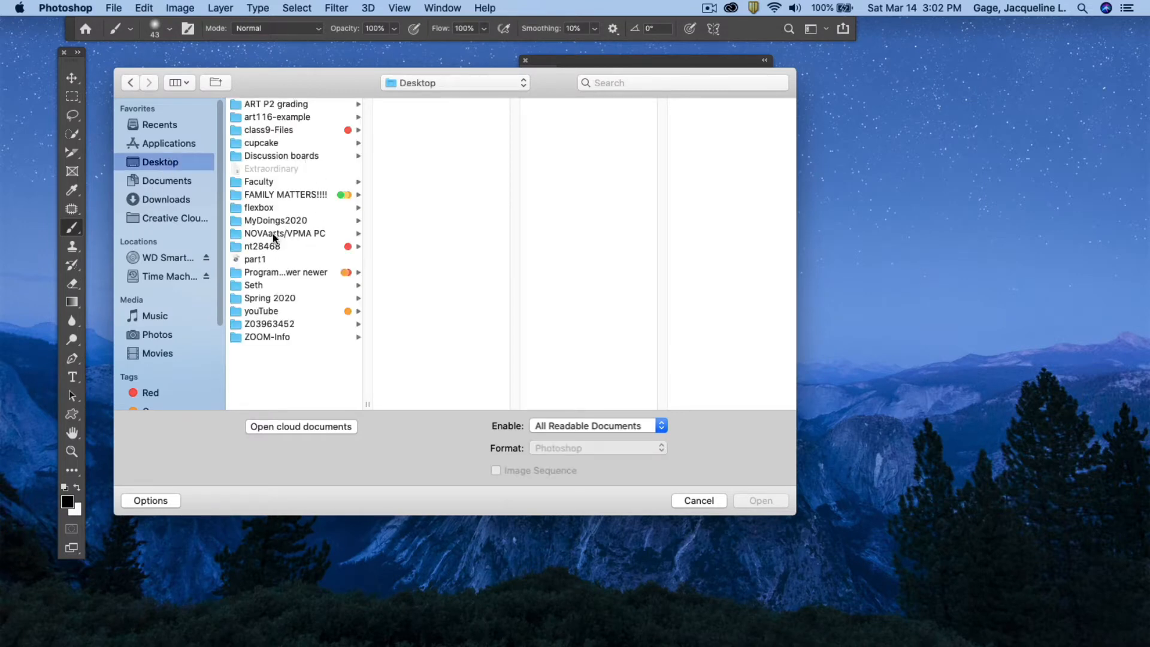
pyautogui.click(285, 129)
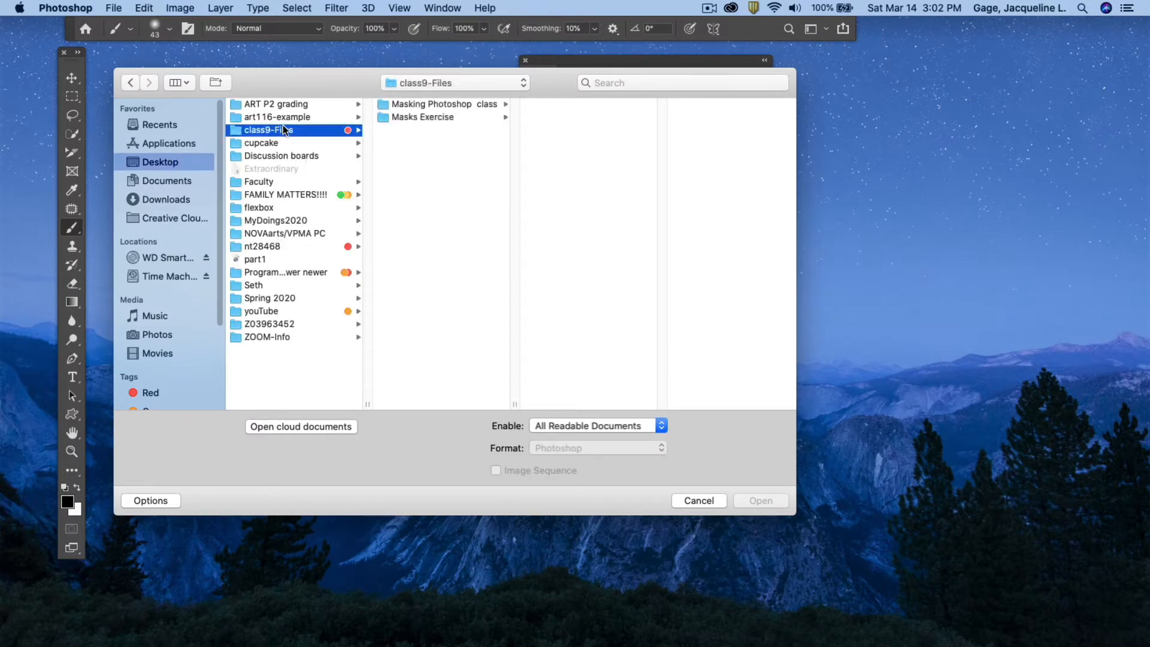
pyautogui.click(458, 103)
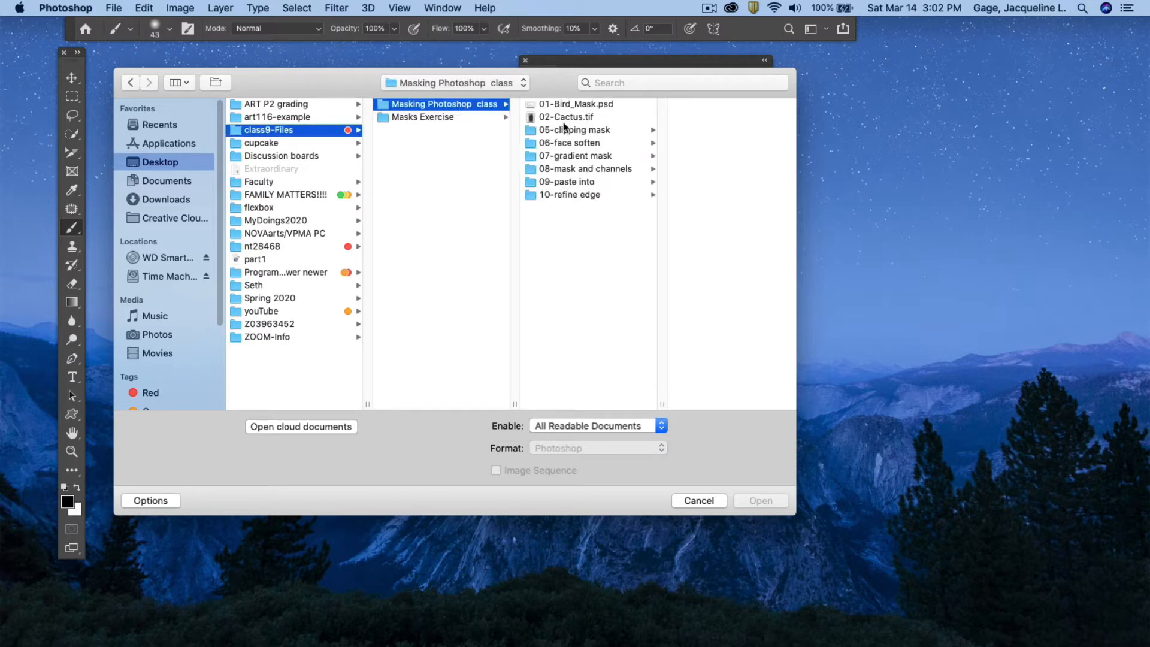
pyautogui.click(584, 156)
pyautogui.click(676, 105)
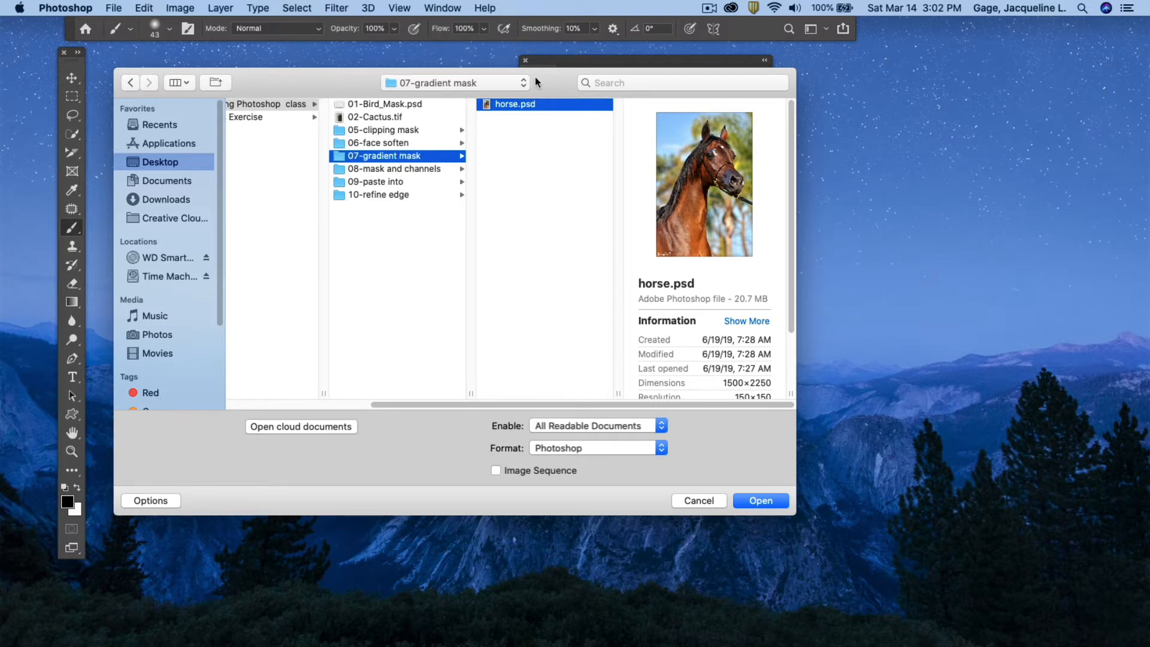
pyautogui.click(764, 501)
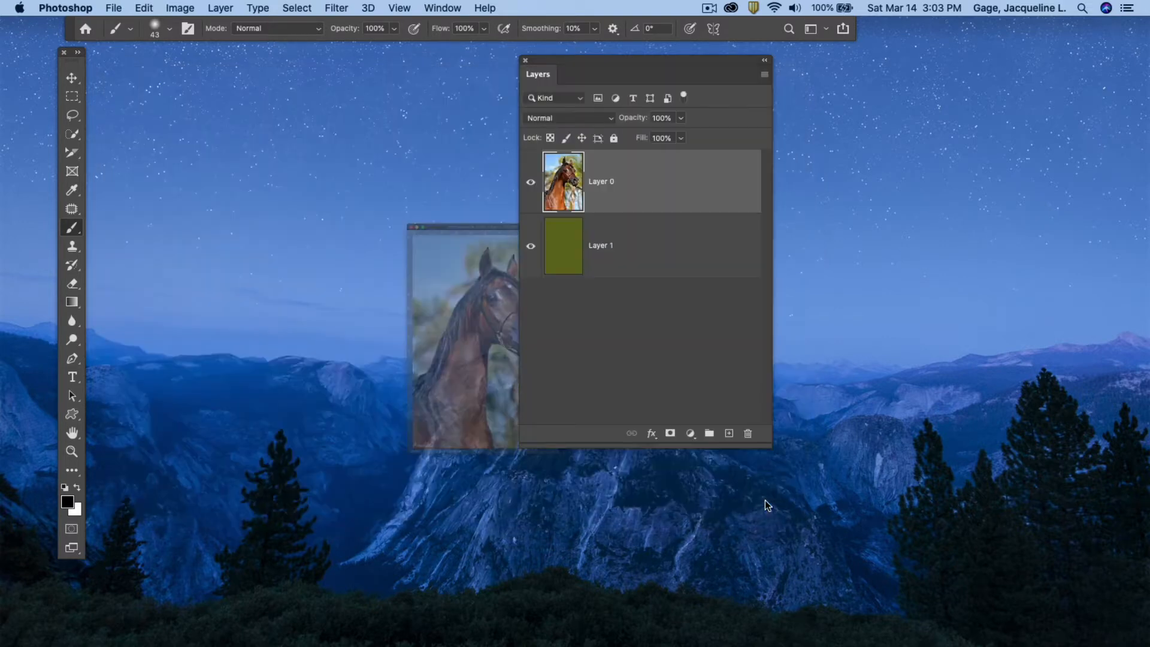
# Arrange the document and Layers panel, then add a layer mask to Layer 0.
pyautogui.moveTo(549, 58); pyautogui.dragTo(569, 58)
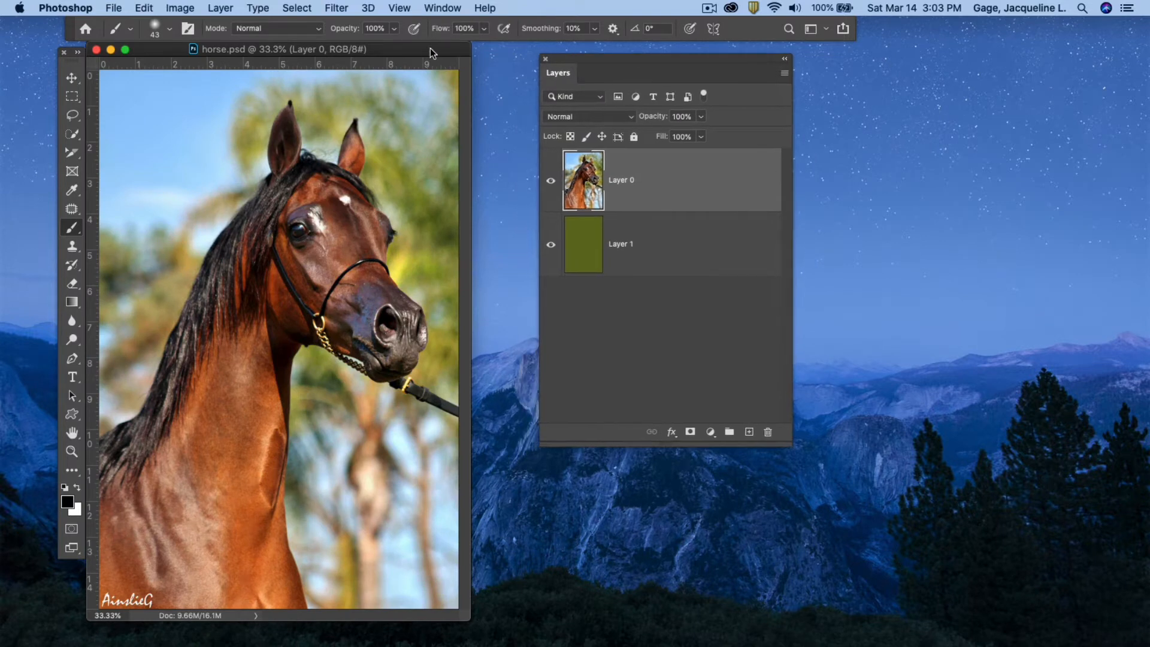
pyautogui.moveTo(433, 49); pyautogui.dragTo(447, 45)
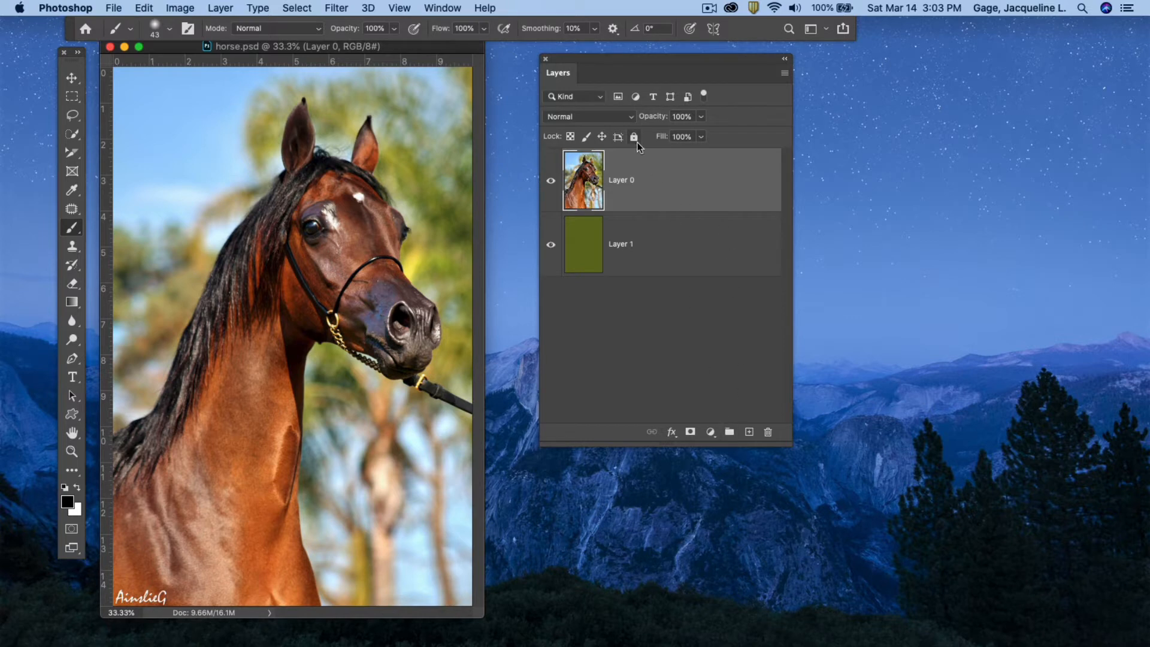
pyautogui.moveTo(615, 63); pyautogui.dragTo(572, 57)
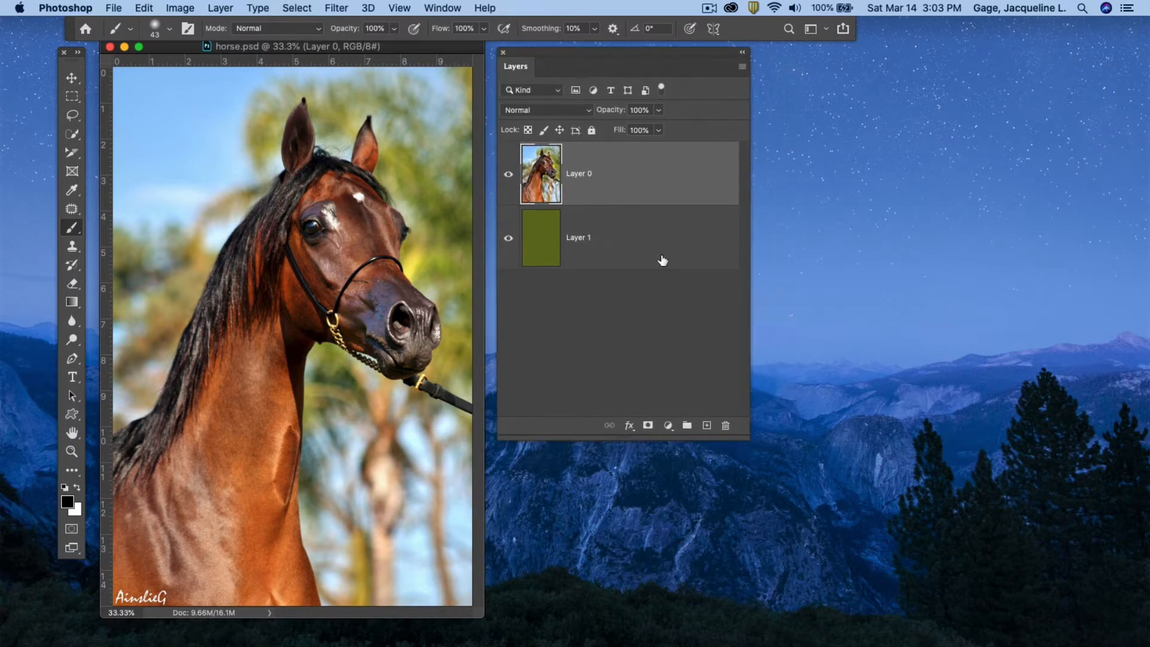
pyautogui.click(707, 425)
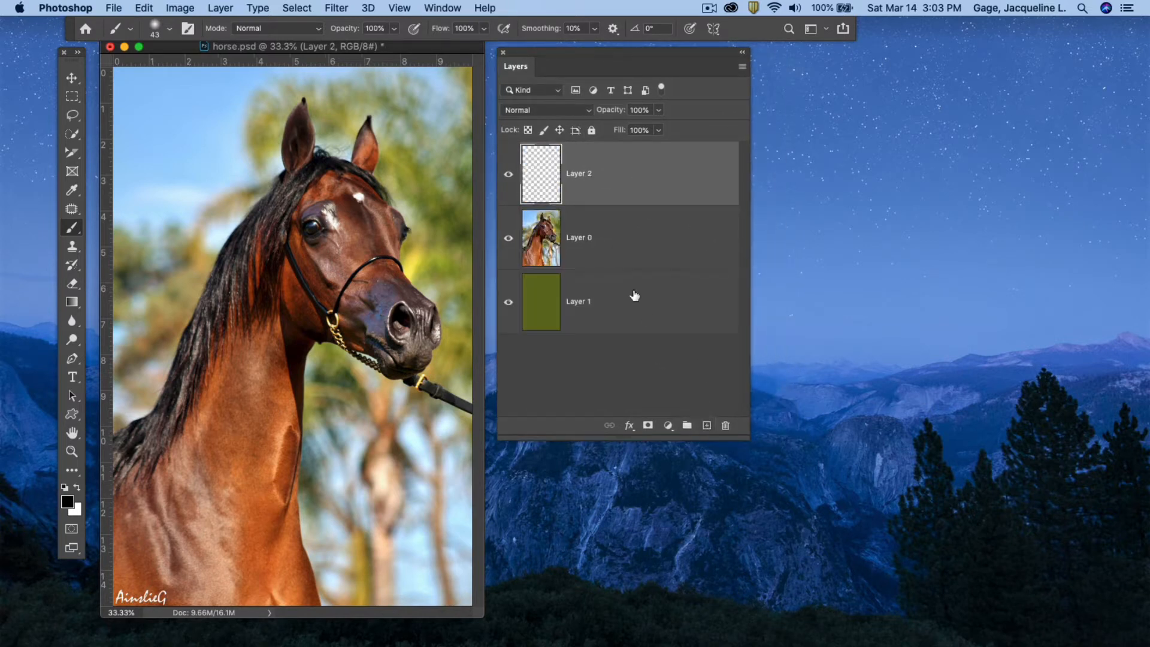
pyautogui.press('super+z')
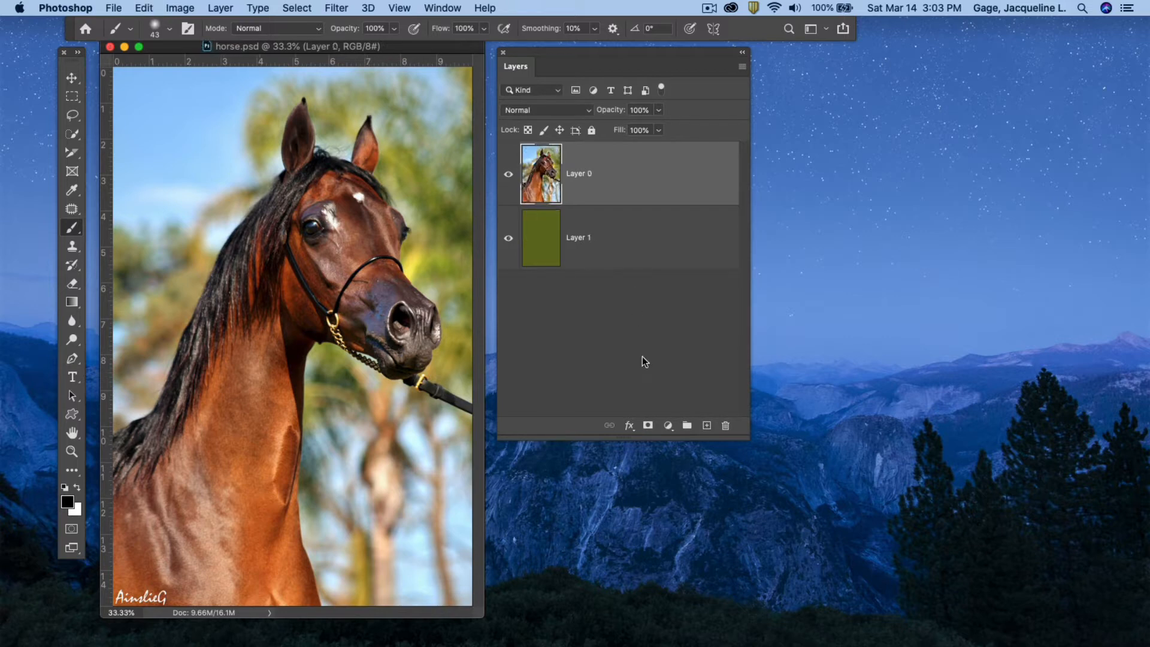
pyautogui.click(647, 426)
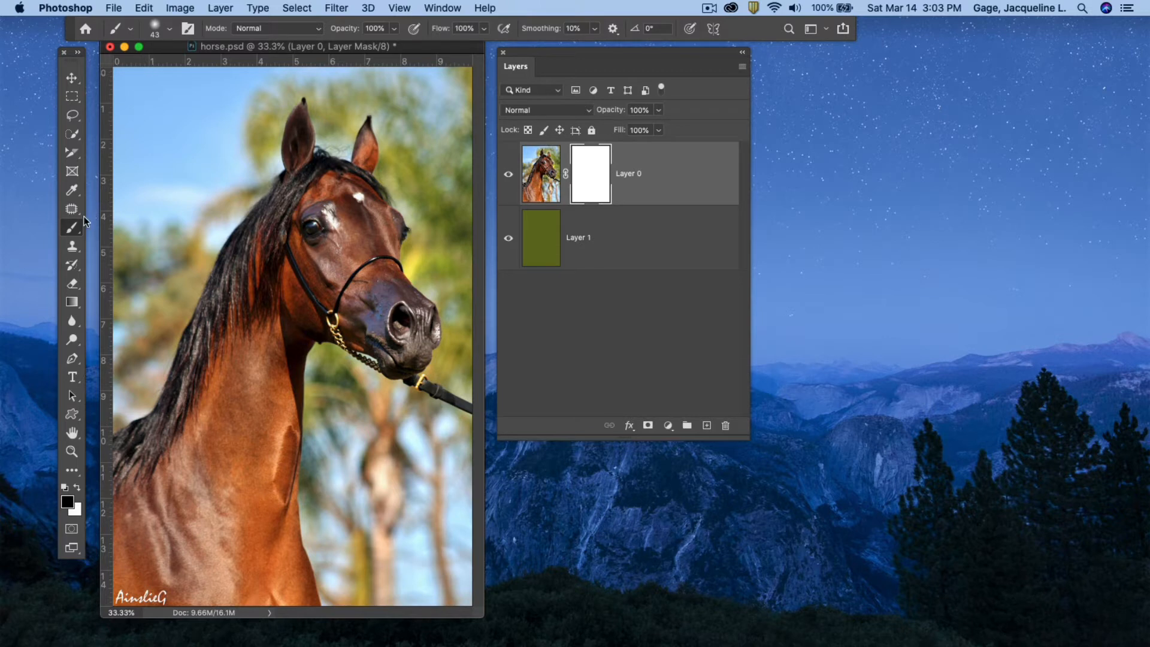
# Select the Gradient Tool and open its gradient and tool preset pickers.
pyautogui.click(71, 303)
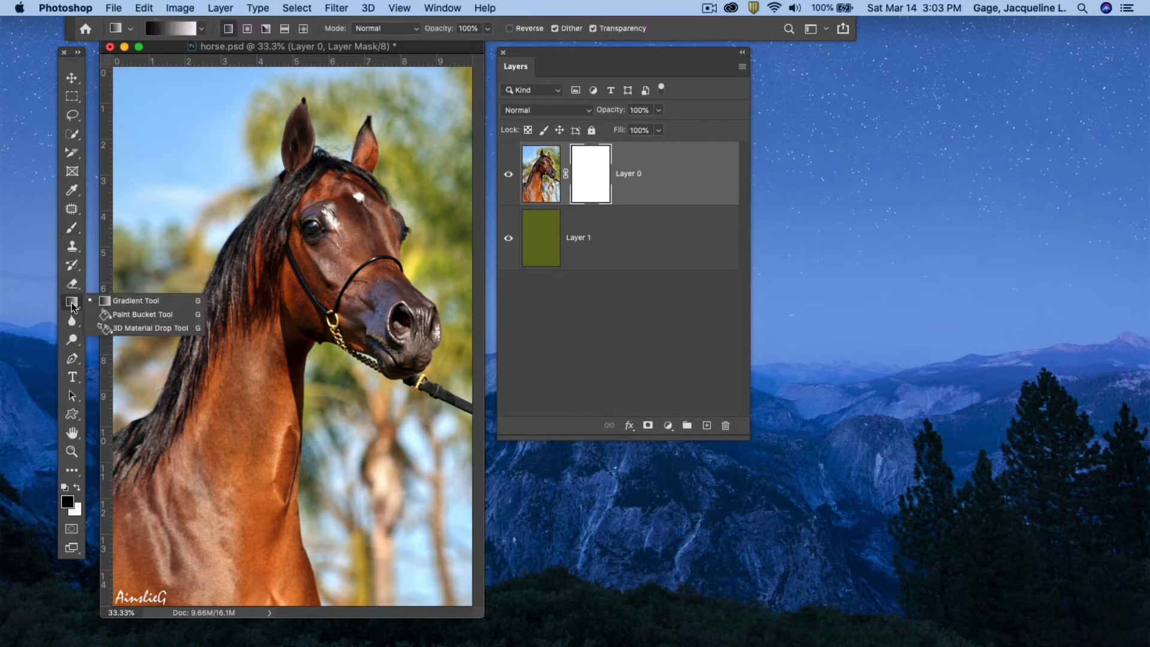
pyautogui.click(117, 301)
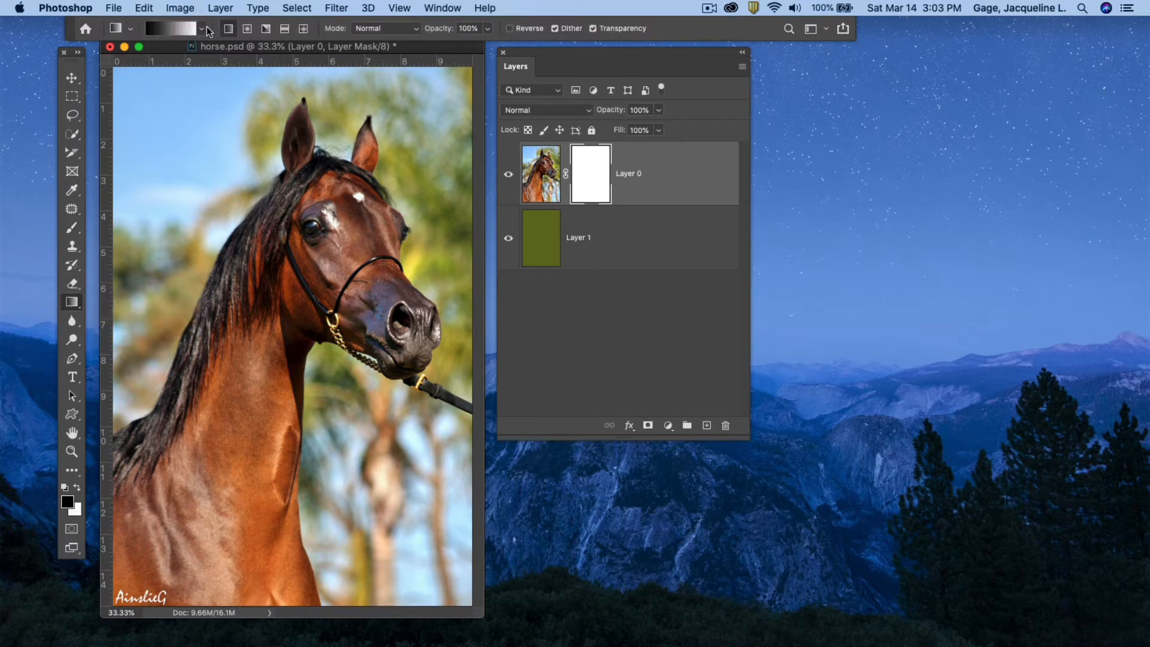
pyautogui.click(202, 29)
pyautogui.click(128, 28)
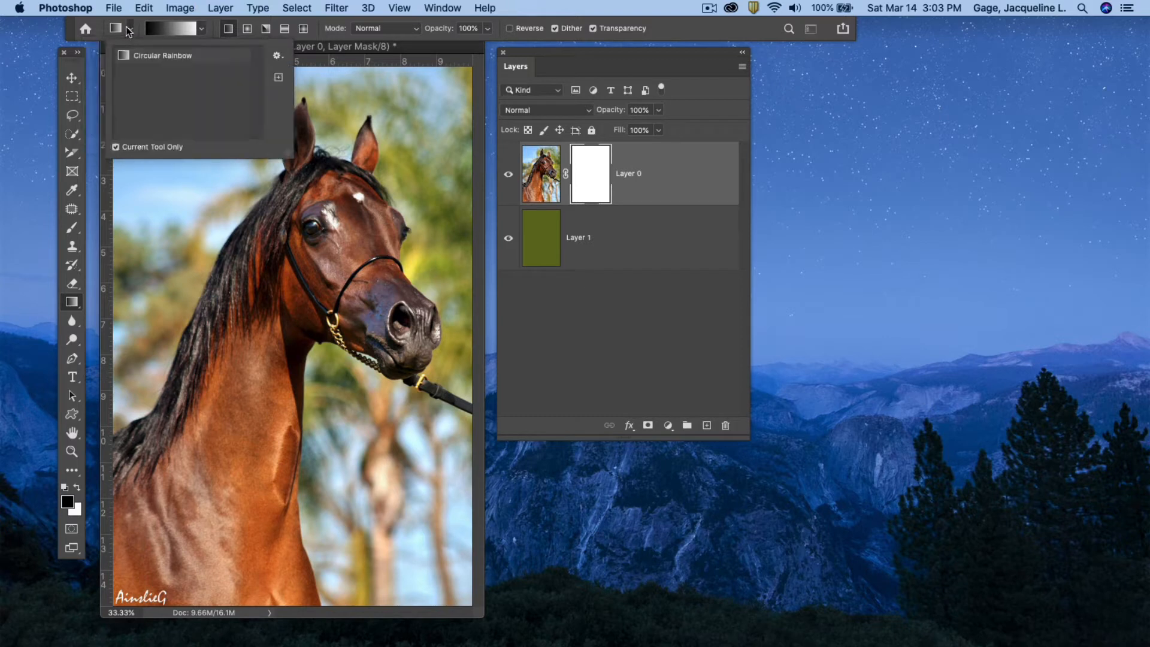
pyautogui.click(129, 28)
pyautogui.click(128, 29)
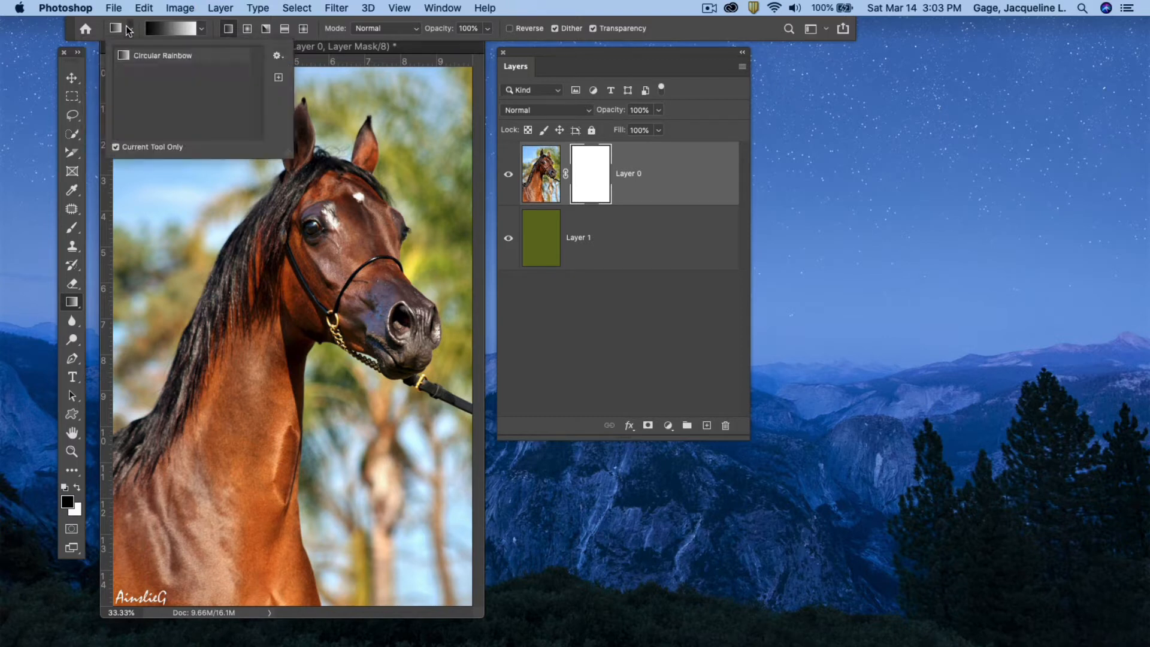
pyautogui.click(200, 28)
pyautogui.click(201, 28)
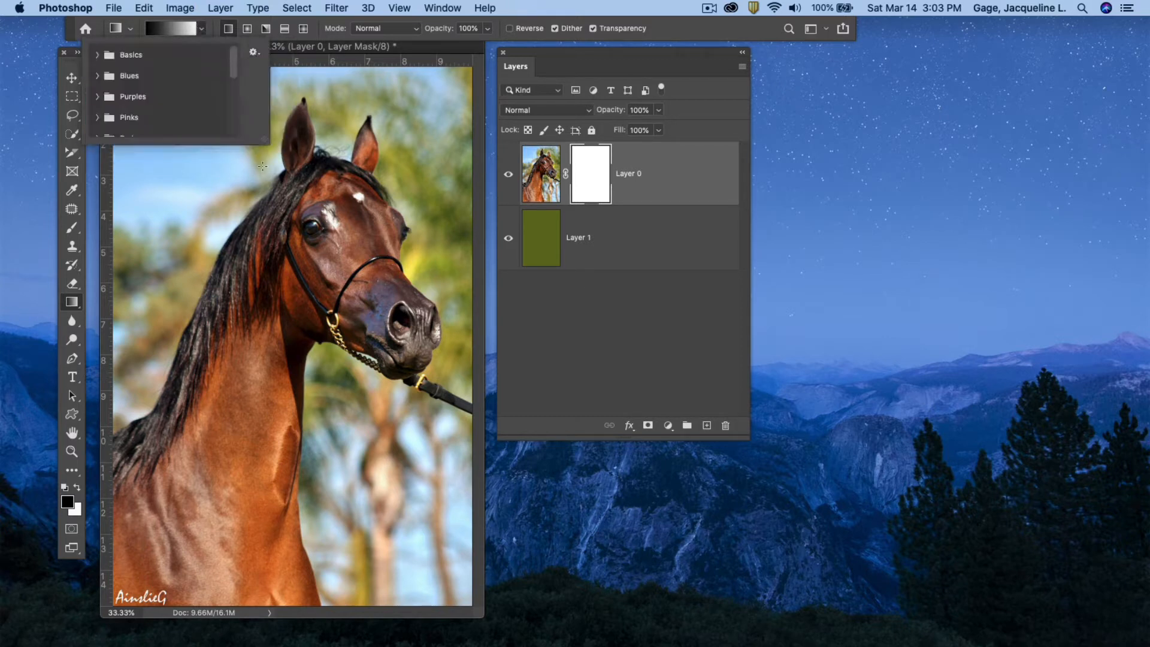
# Browse the gradient preset folders in the enlarged gradient picker.
pyautogui.moveTo(264, 139); pyautogui.dragTo(310, 139)
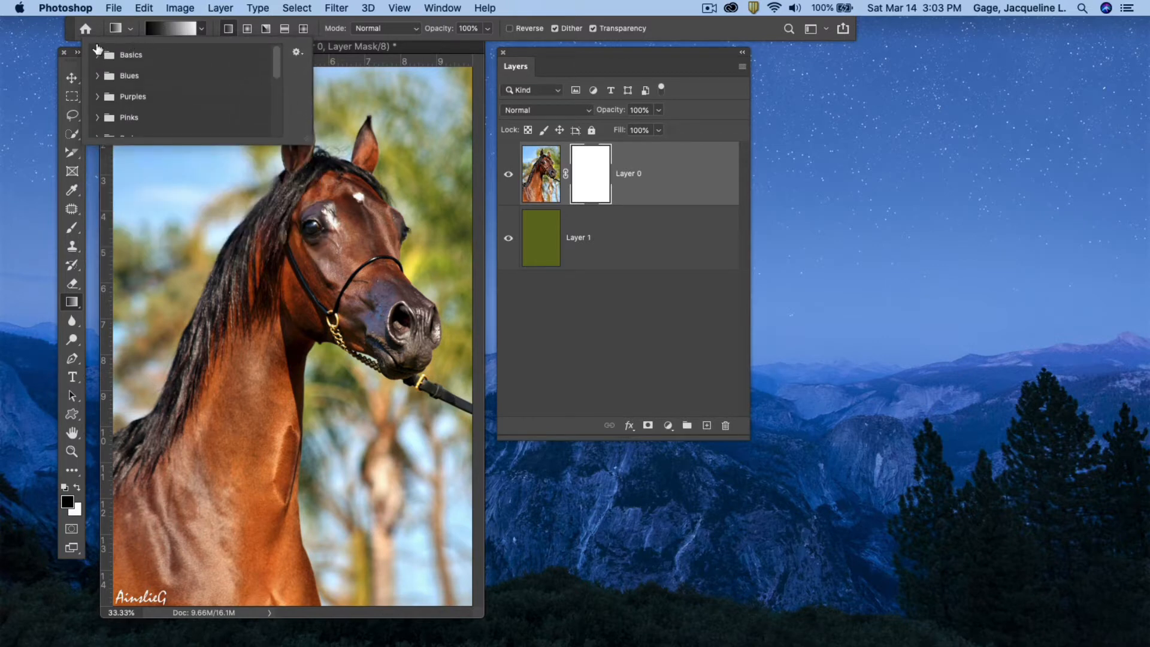
pyautogui.click(137, 19)
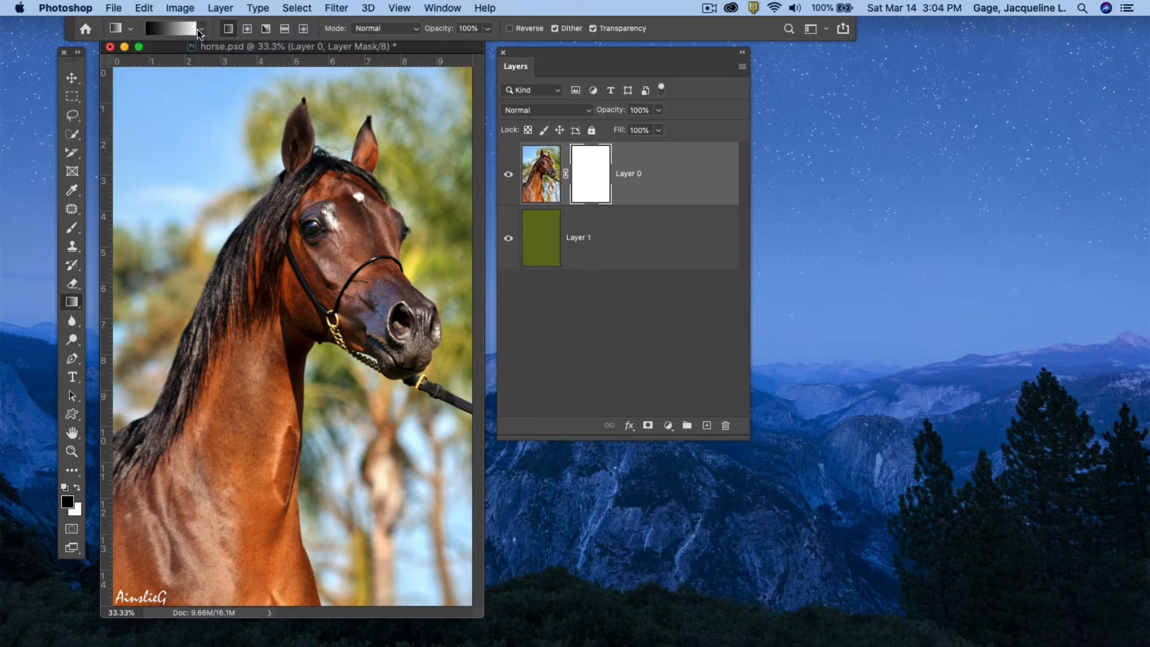
pyautogui.click(200, 32)
pyautogui.scroll(-5, 138, 78)
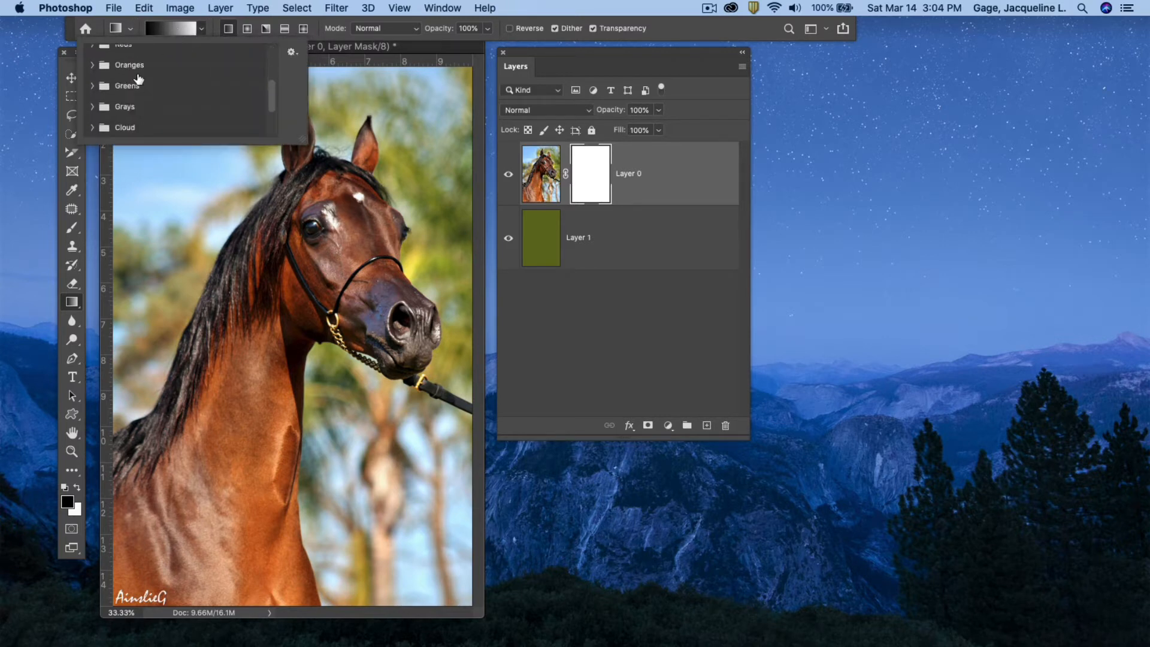
pyautogui.scroll(5, 138, 79)
pyautogui.moveTo(302, 139); pyautogui.dragTo(362, 262)
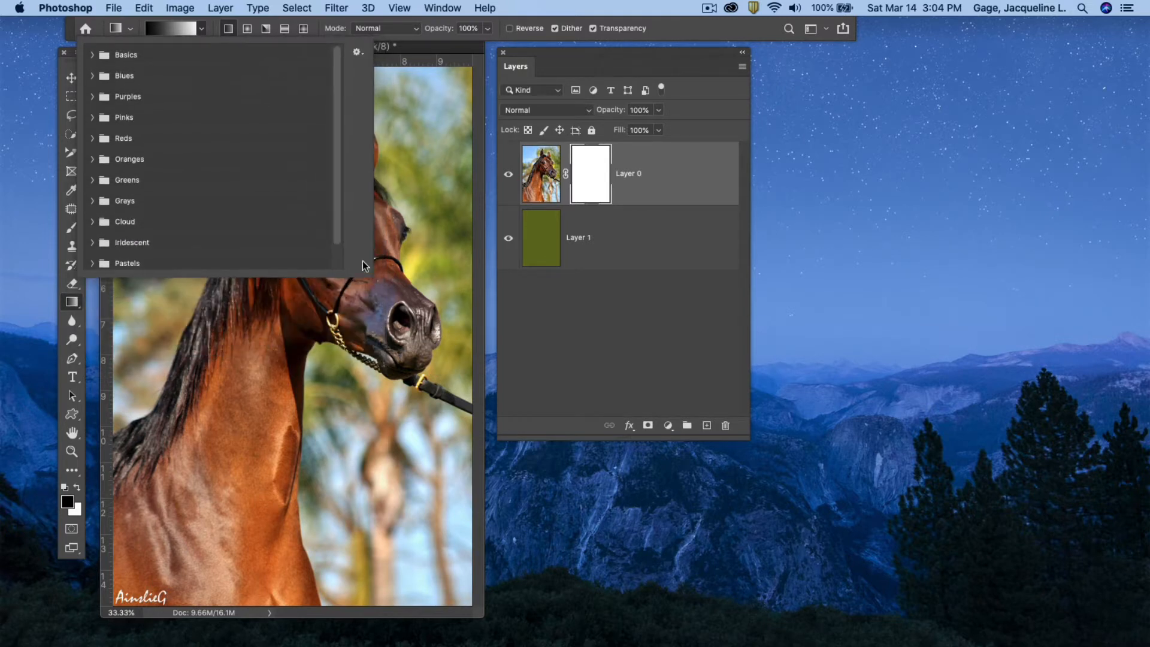
pyautogui.click(139, 17)
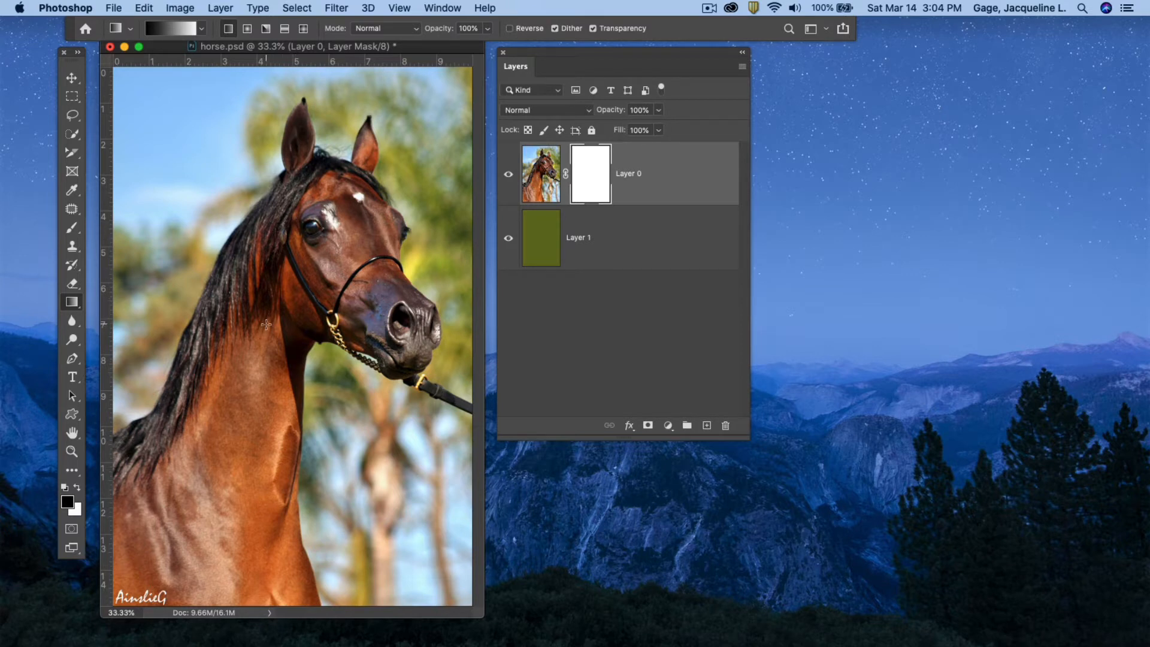
# Try diagonal and bottom-up linear gradients on the mask, clearing each attempt.
pyautogui.moveTo(273, 344); pyautogui.dragTo(440, 120)
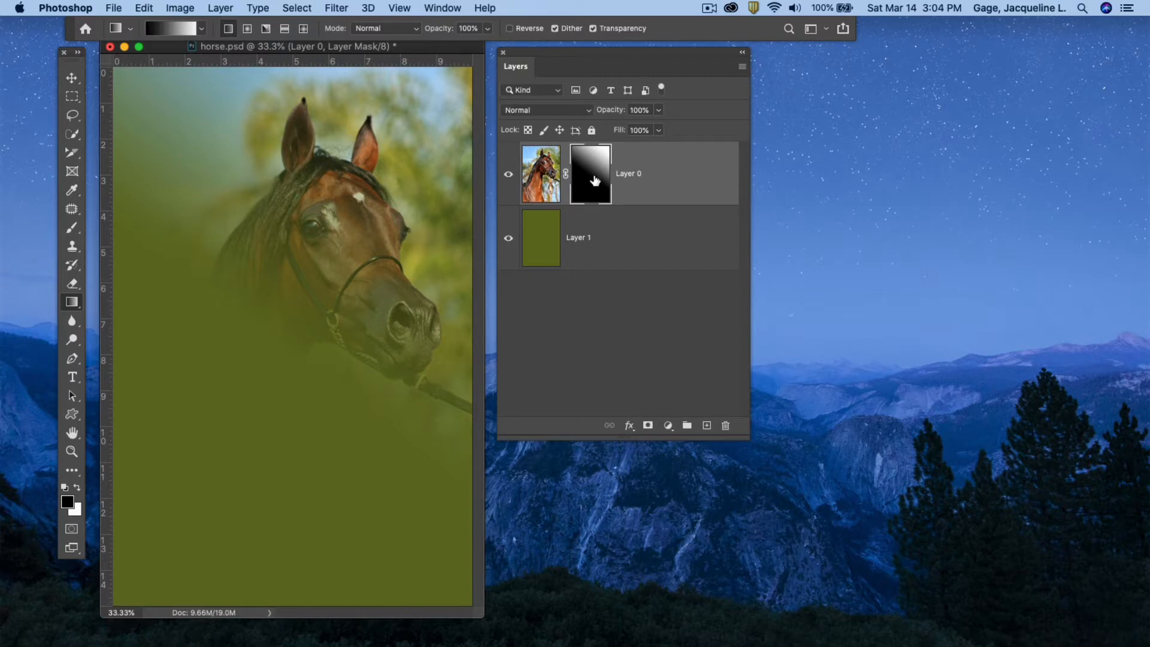
pyautogui.press('super+BackSpace')
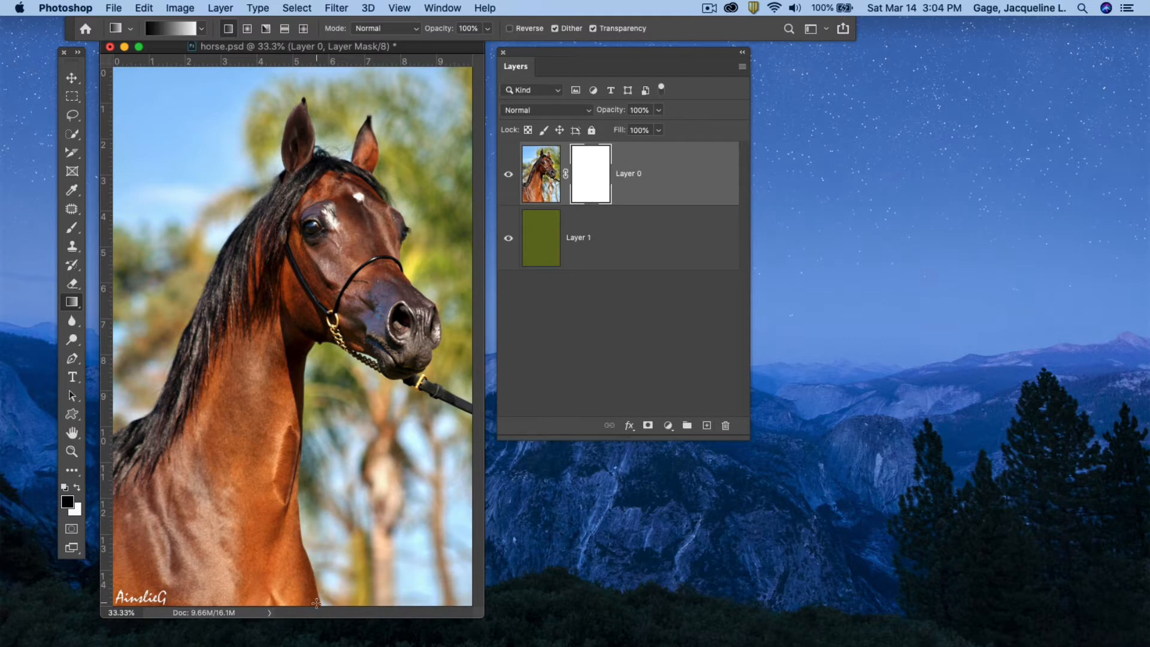
pyautogui.moveTo(315, 604); pyautogui.dragTo(307, 345)
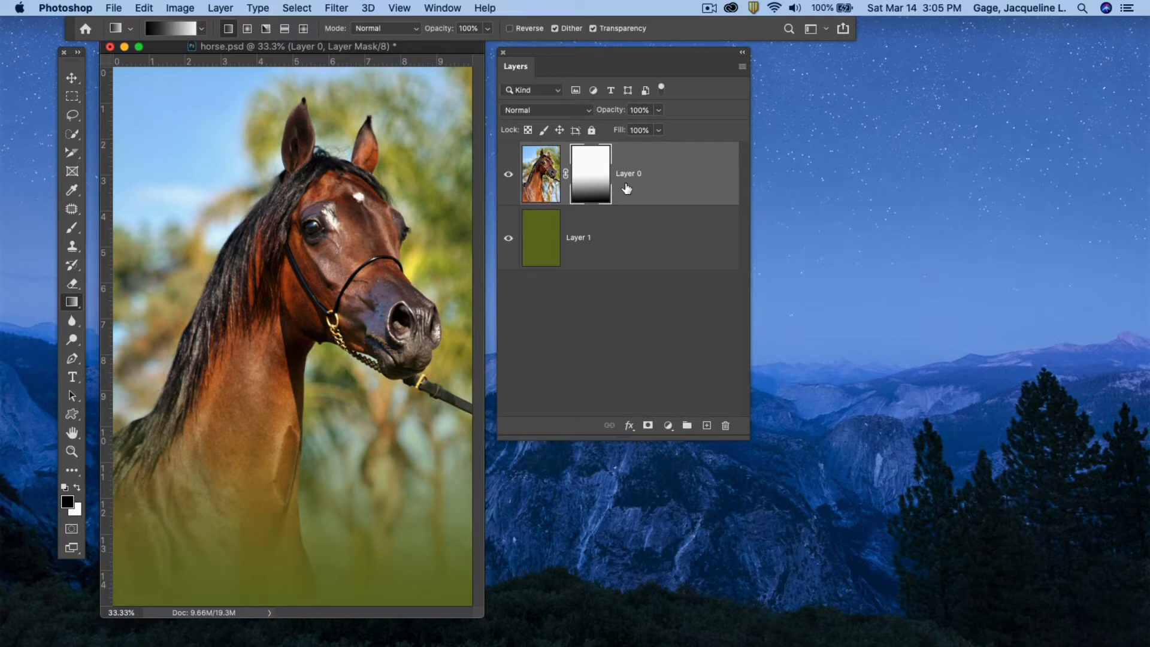
pyautogui.press('super+z')
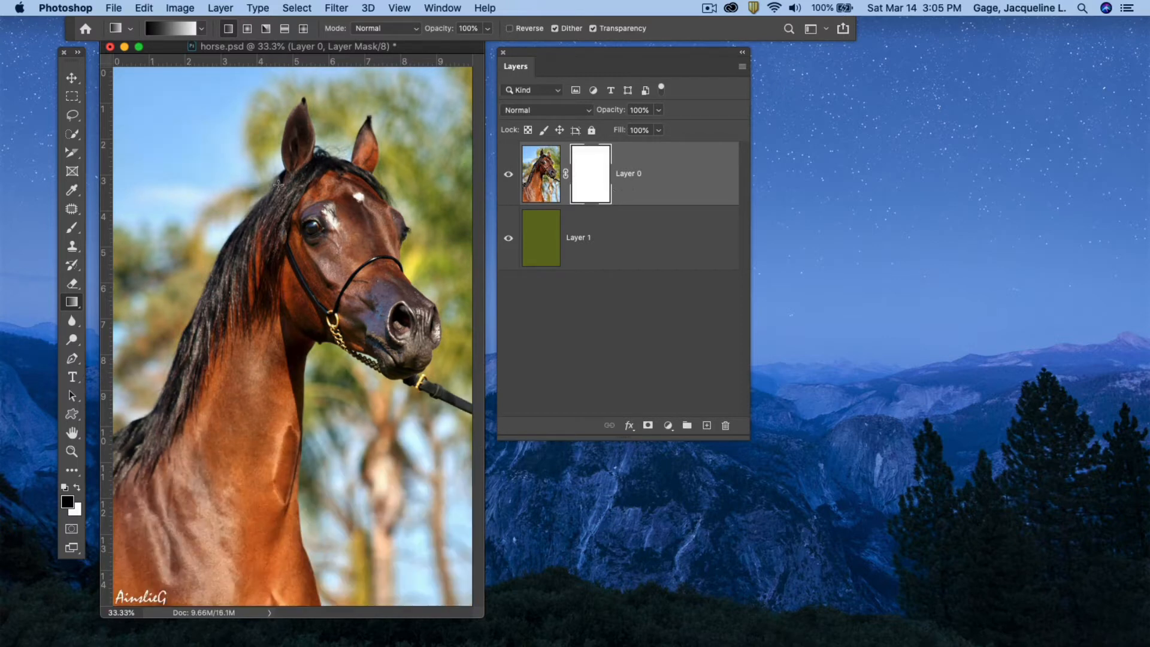
# Switch to a radial gradient and draw it on the mask outward from the horse's neck.
pyautogui.click(247, 29)
pyautogui.moveTo(464, 73); pyautogui.dragTo(287, 327)
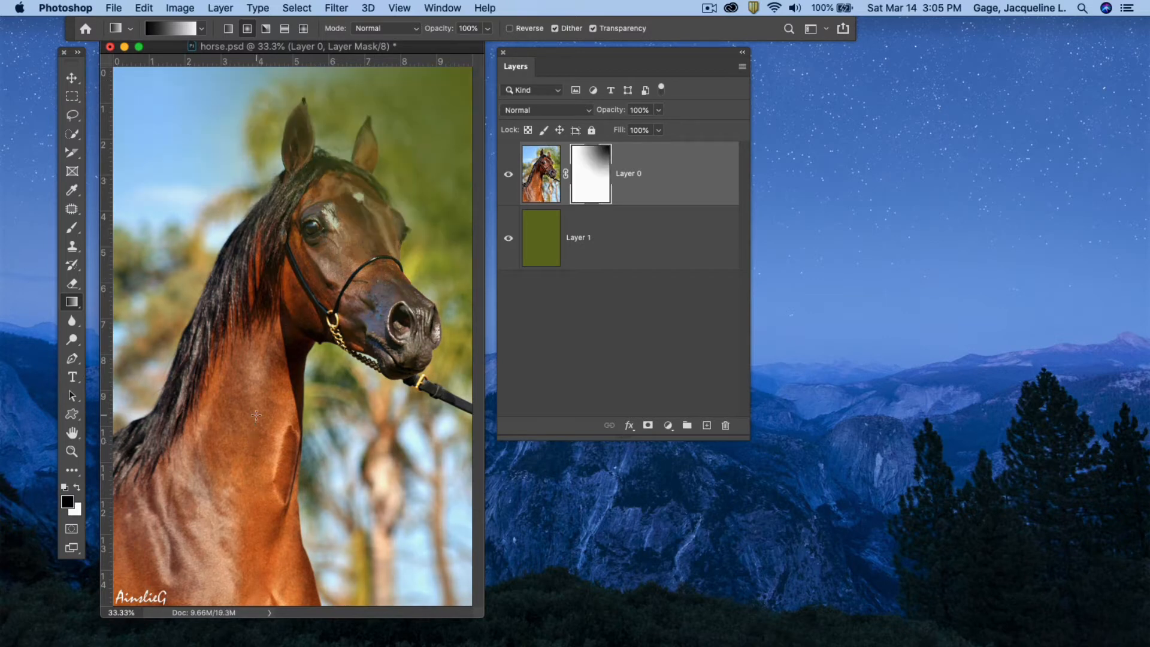
pyautogui.hotkey('ctrl', 'z')
pyautogui.moveTo(293, 309); pyautogui.dragTo(454, 296)
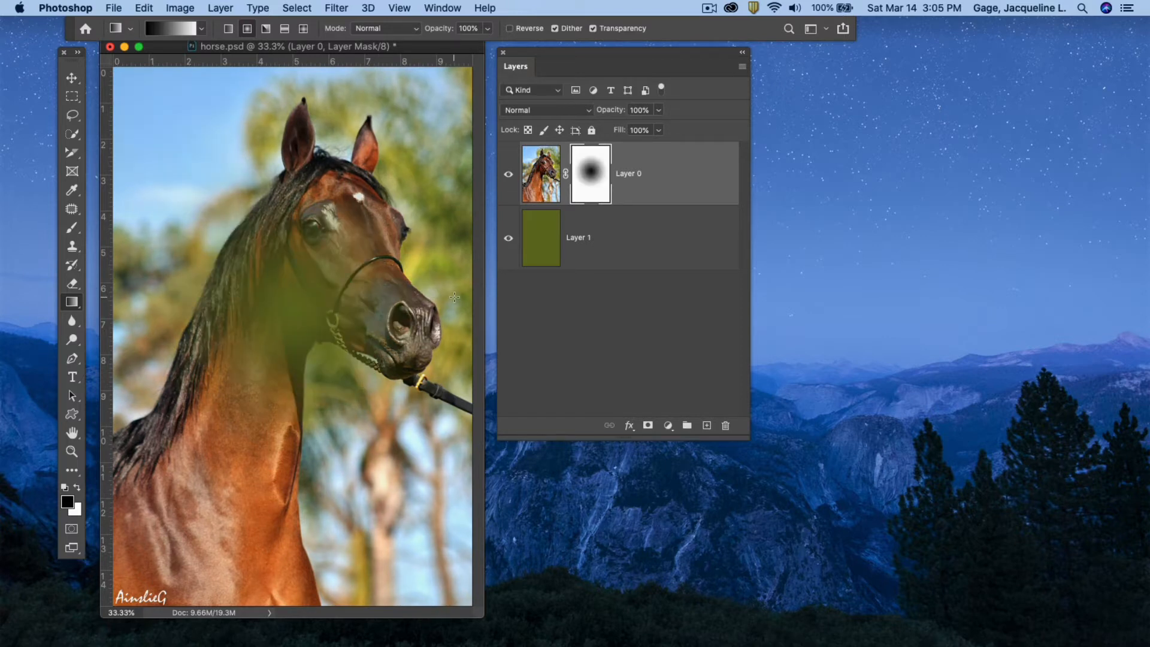
# Redraw the radial gradient on the mask from the horse's neck downward, then undo it.
pyautogui.hotkey('ctrl', 'z')
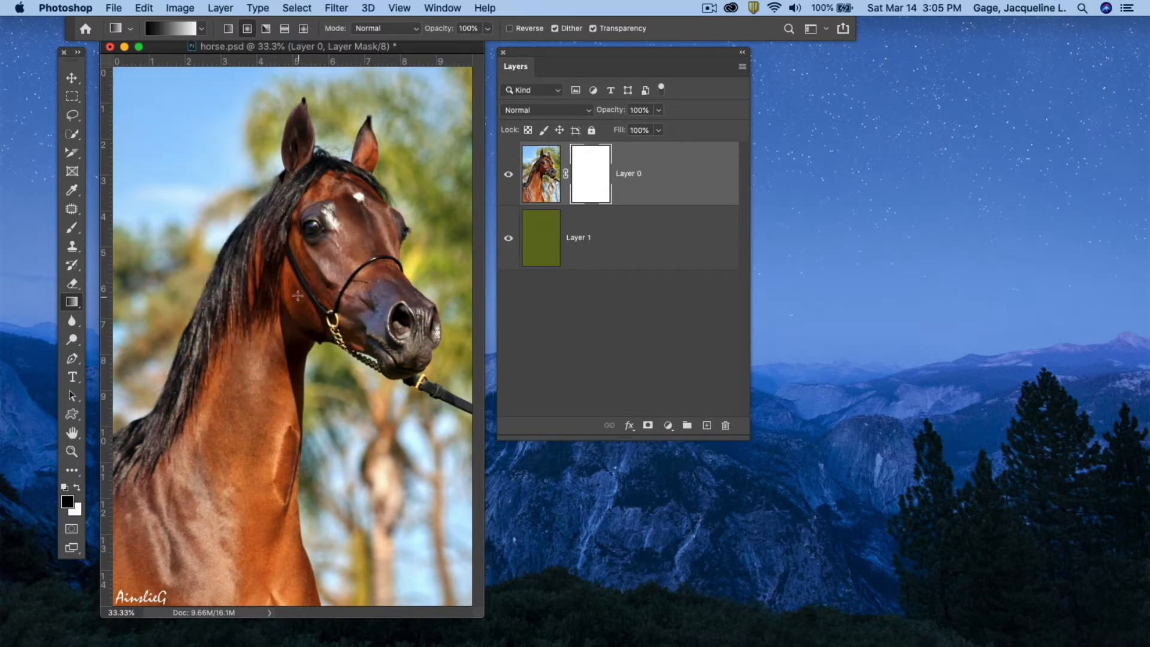
pyautogui.moveTo(298, 295); pyautogui.dragTo(448, 583)
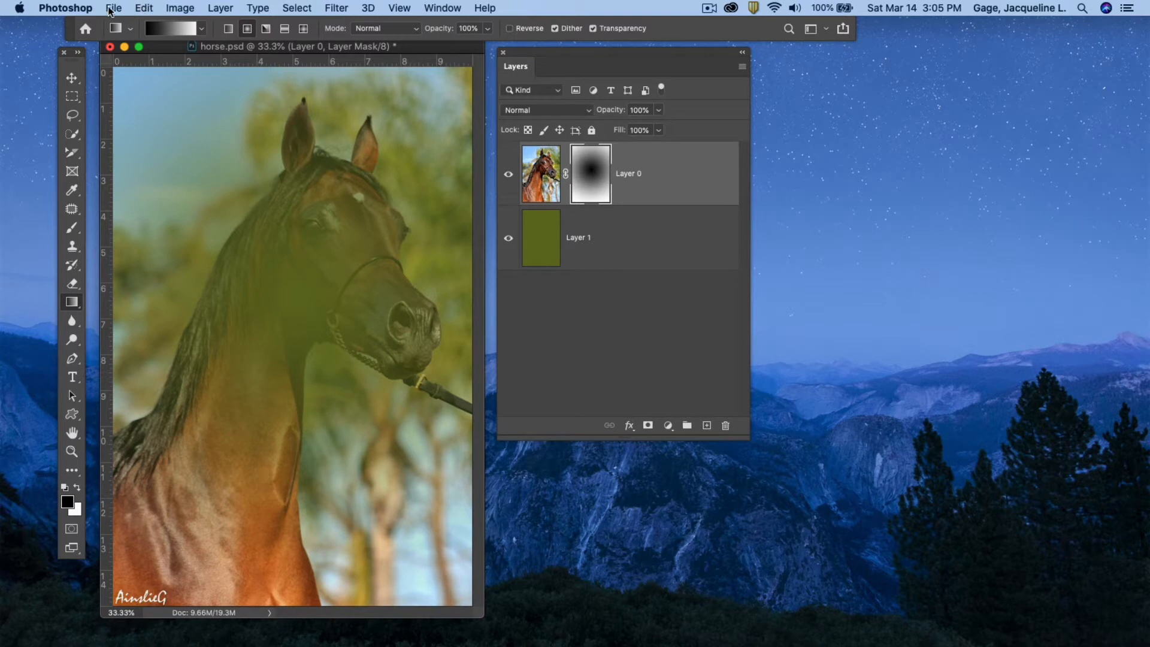
pyautogui.click(144, 8)
pyautogui.click(186, 23)
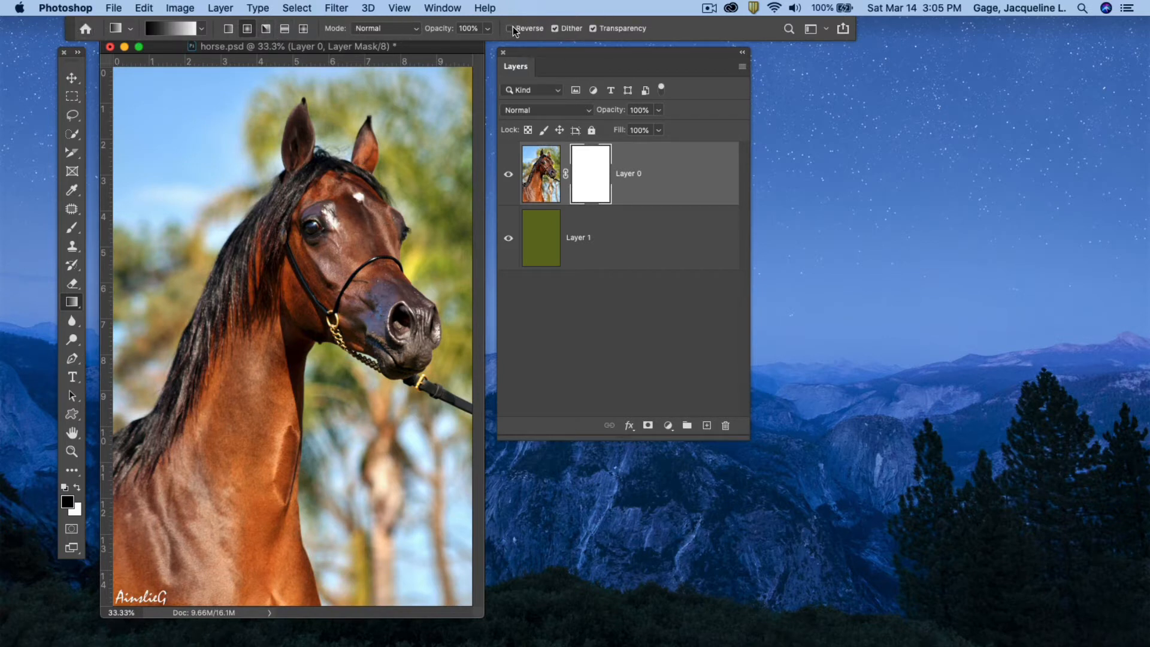
# Enable Reverse and draw a reversed radial gradient on the mask from the horse's neck toward the upper right corner.
pyautogui.click(510, 28)
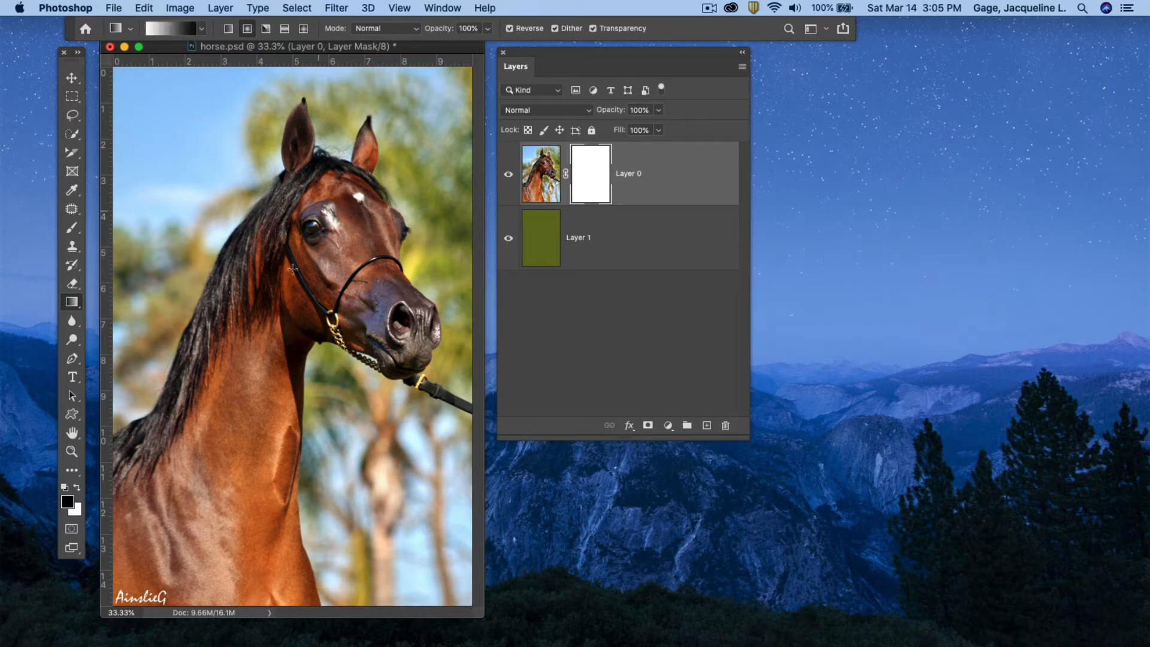
pyautogui.moveTo(290, 347); pyautogui.dragTo(449, 82)
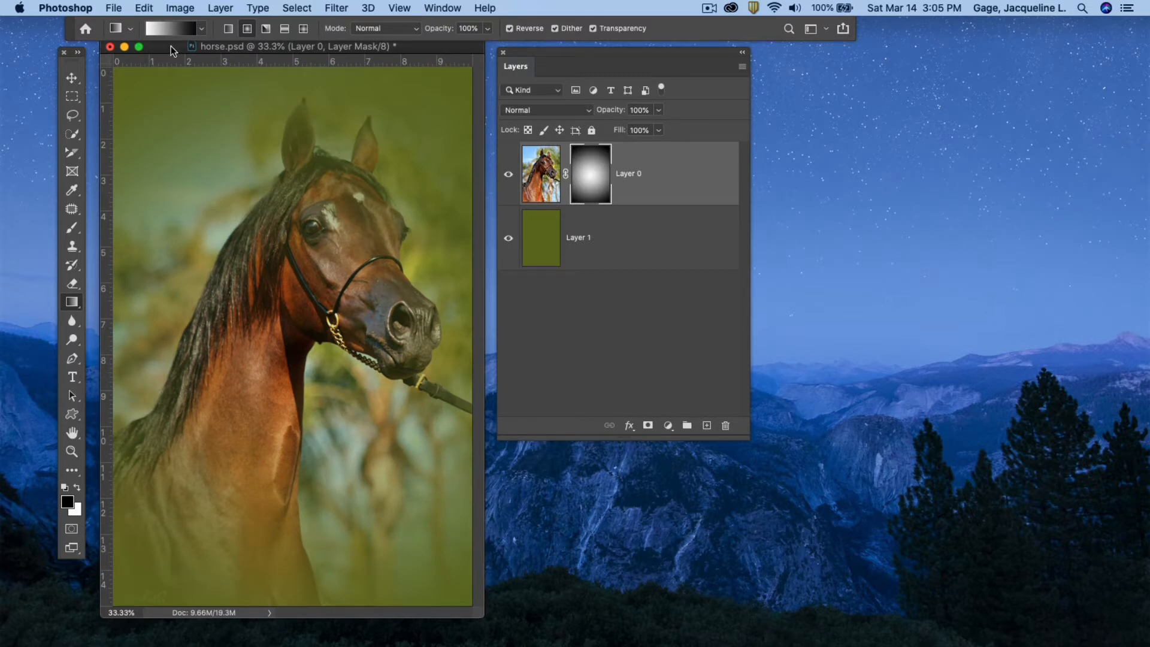
# Close the horse document without saving changes.
pyautogui.click(110, 47)
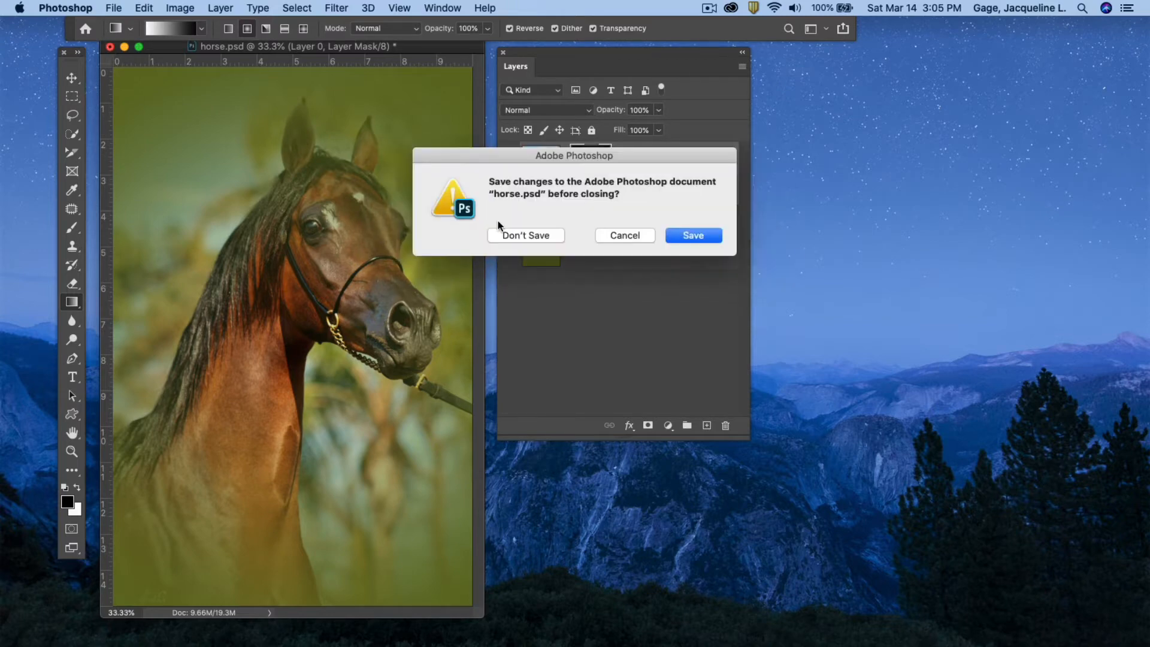
pyautogui.click(533, 236)
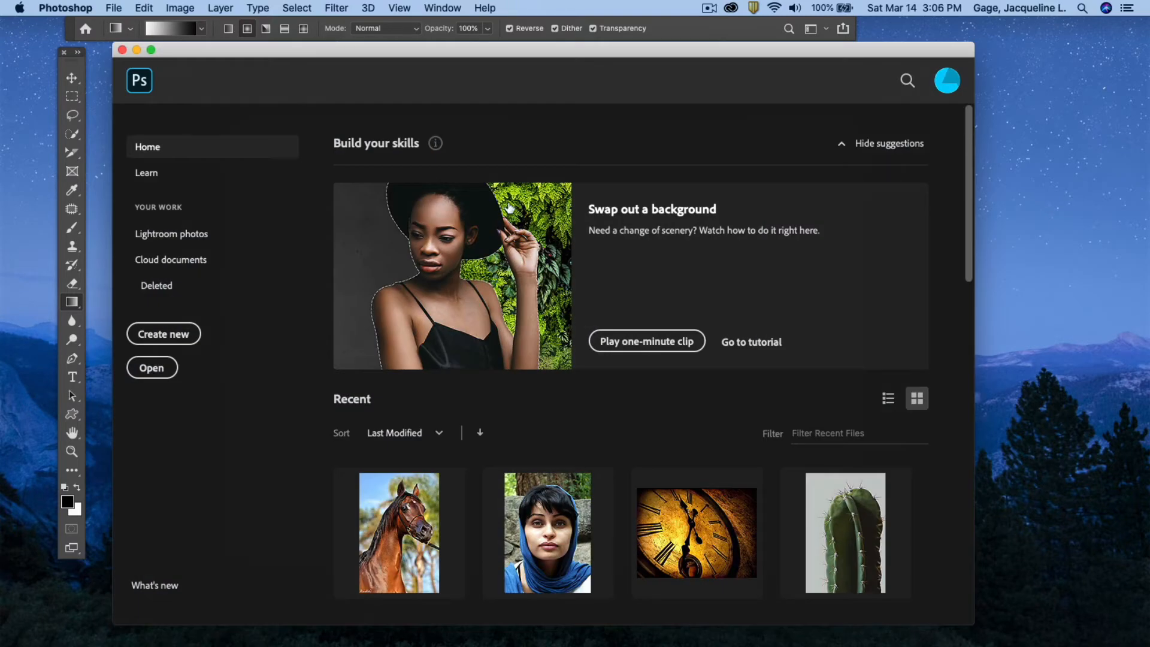
# Open both dramatic_sky.jpg and statue.jpg from the Desktop's class9-Files › Masking Photoshop class › 08-mask and channels folder.
pyautogui.click(159, 369)
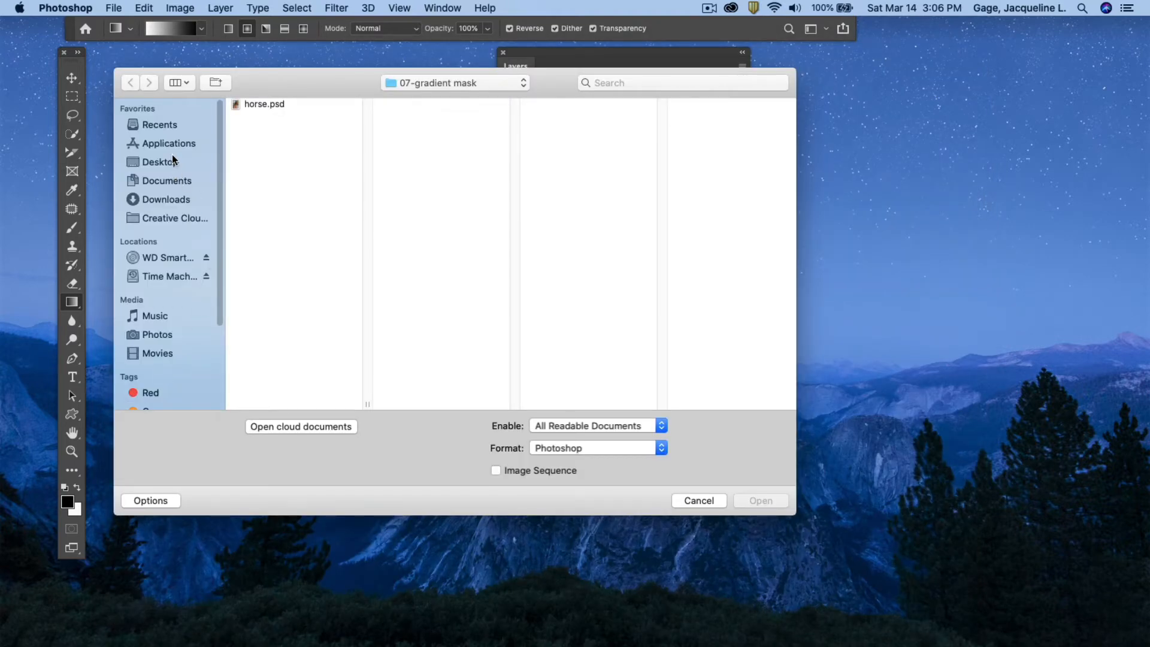
pyautogui.click(162, 163)
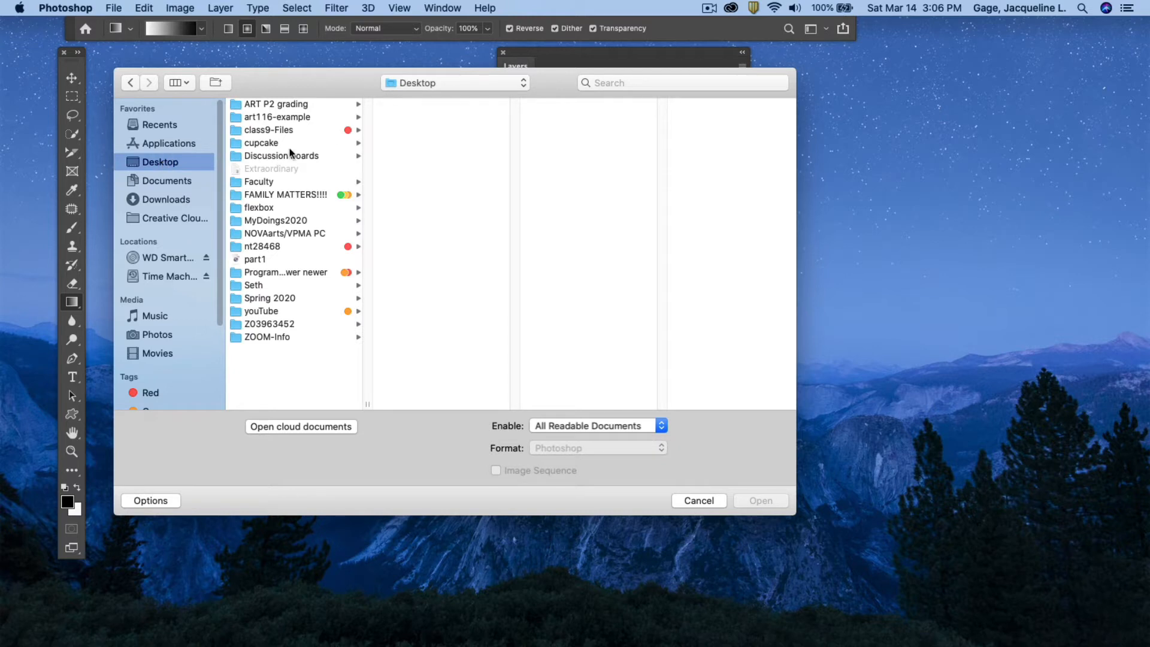
pyautogui.click(264, 131)
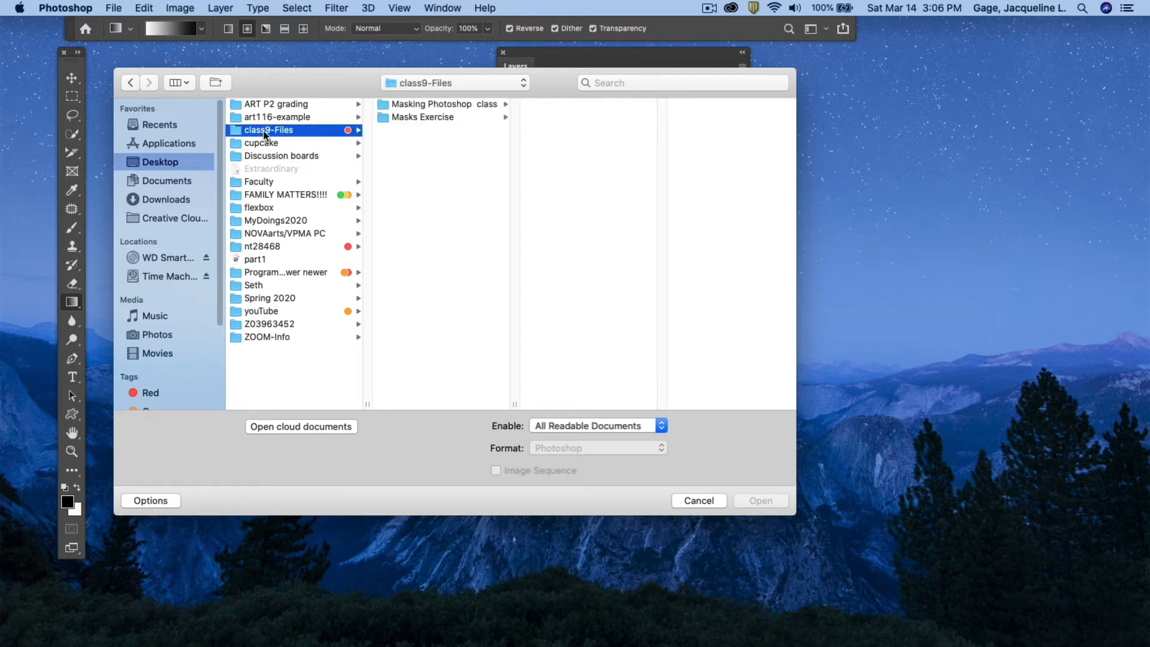
pyautogui.click(438, 106)
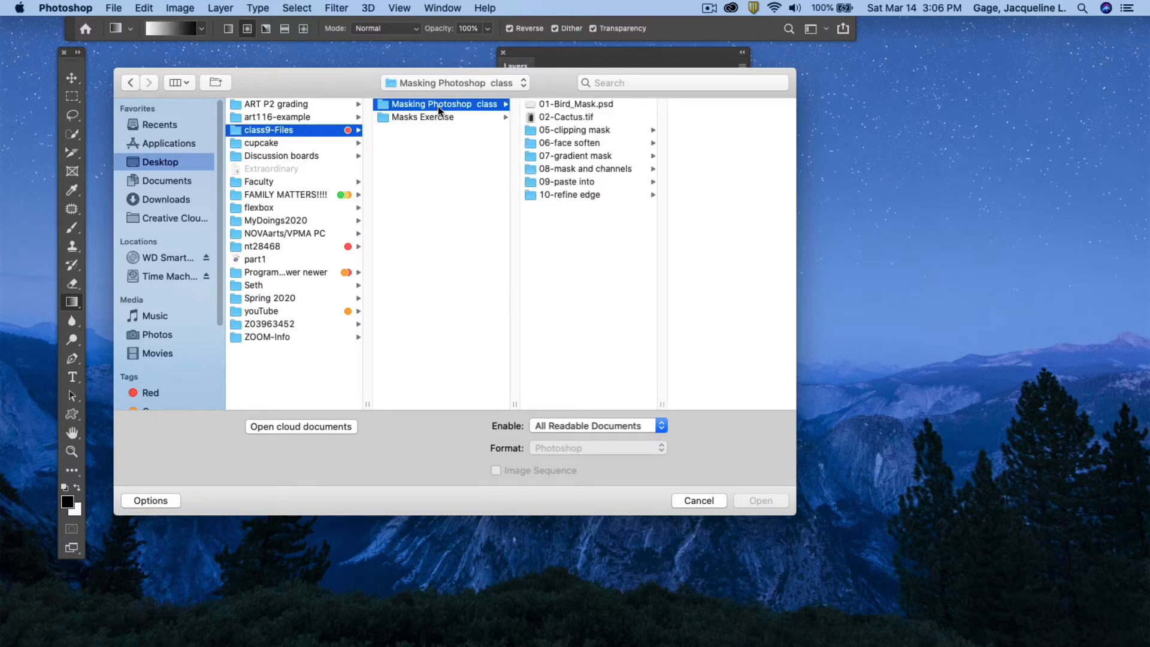
pyautogui.click(584, 168)
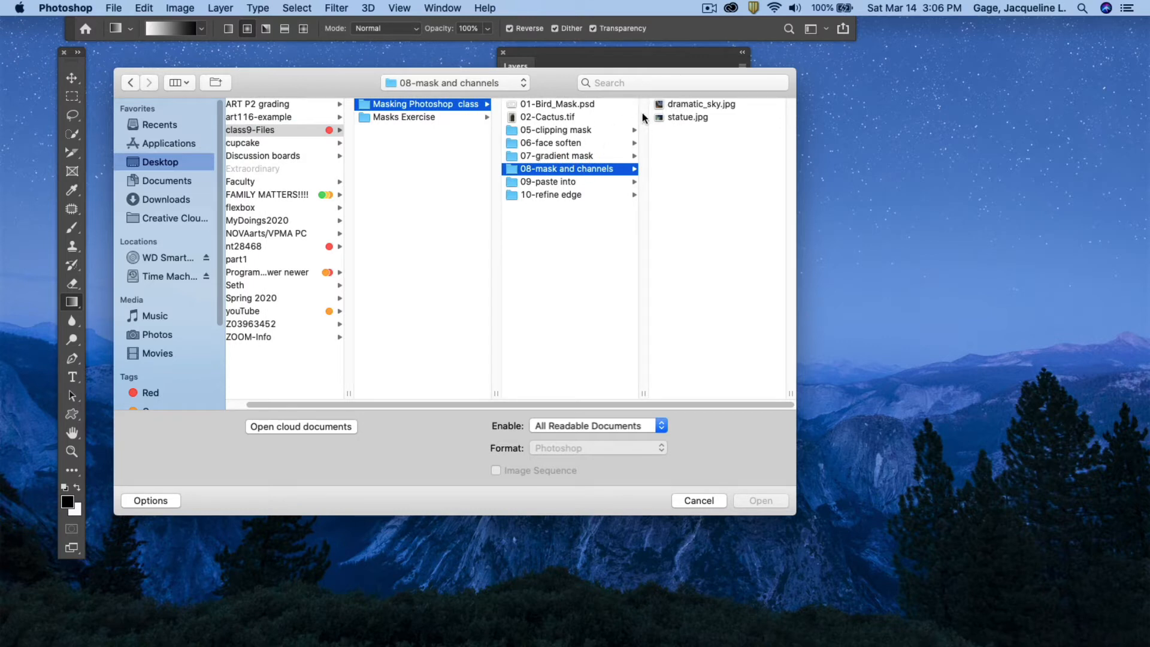
pyautogui.click(696, 104)
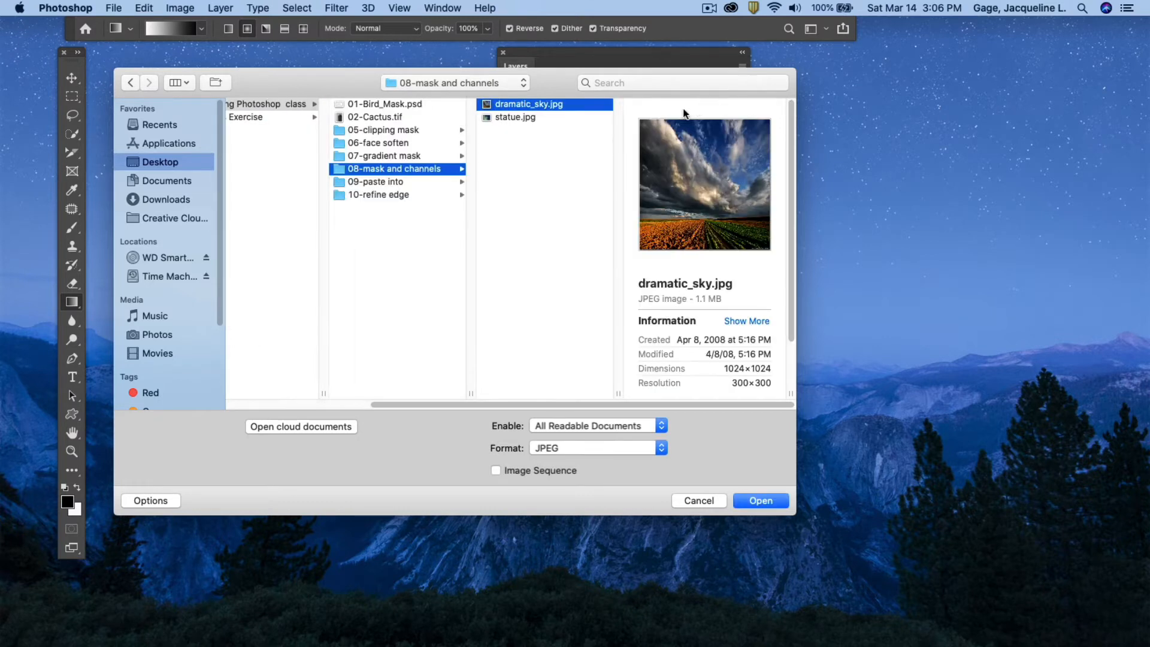
pyautogui.click(511, 118)
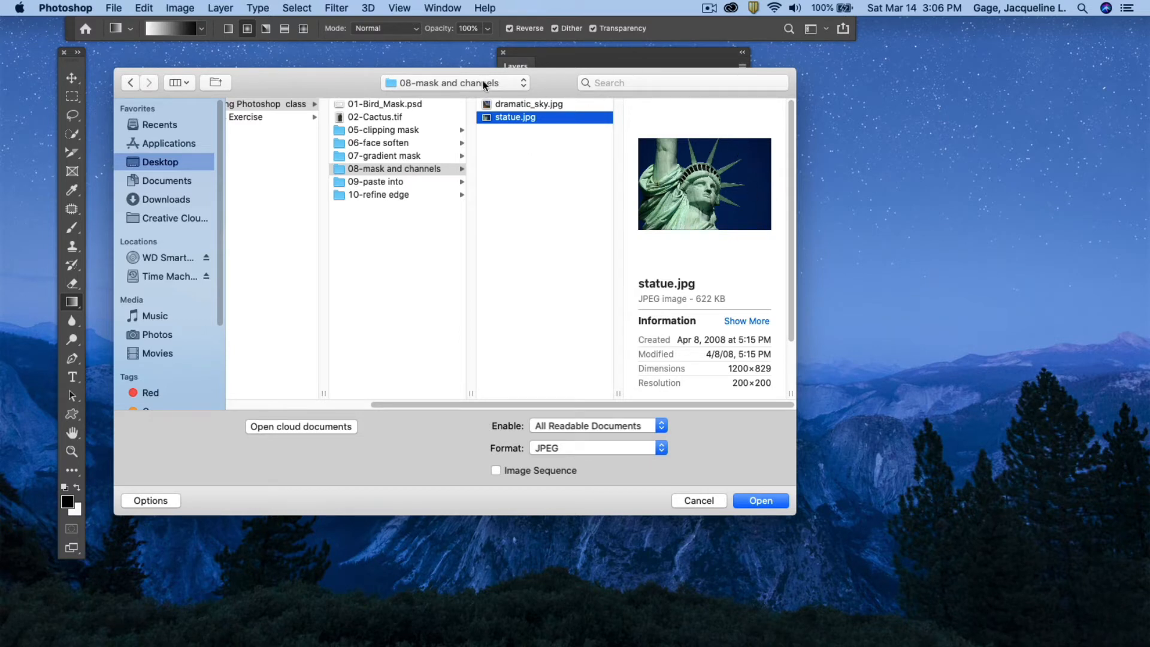
pyautogui.click(520, 105)
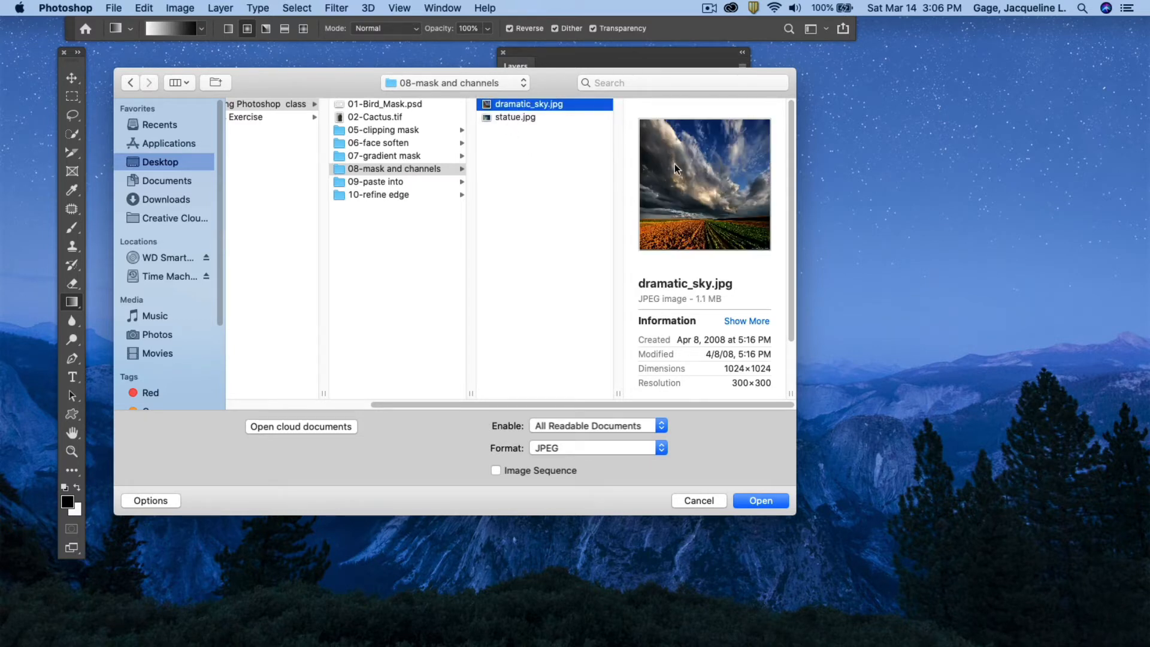
pyautogui.click(498, 117)
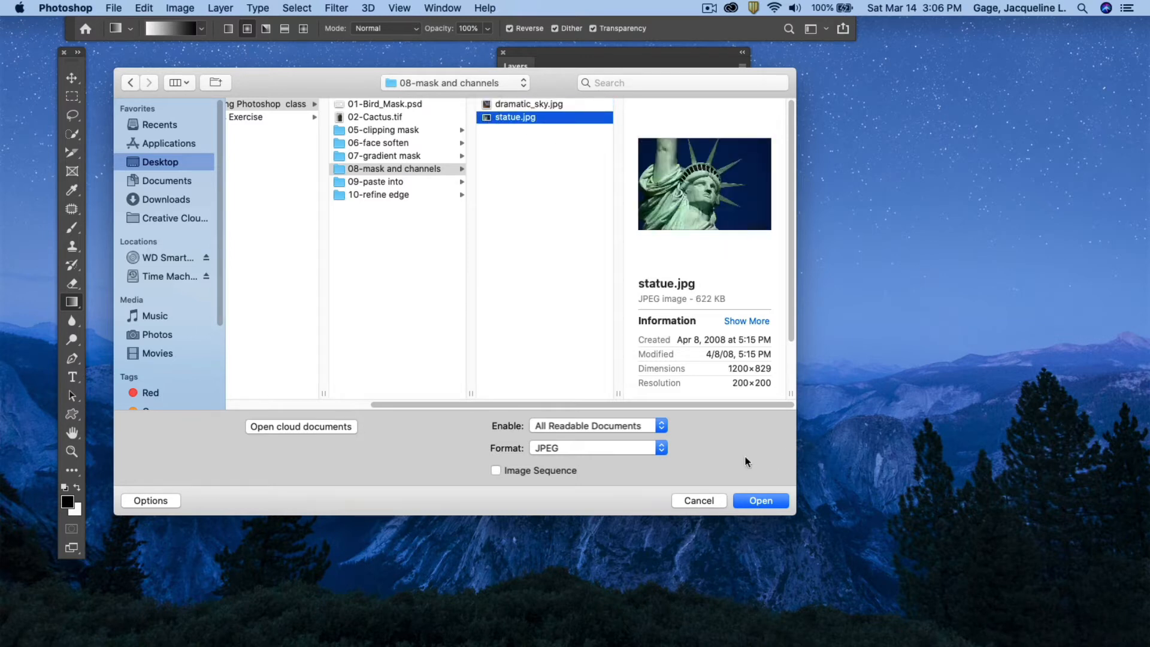
pyautogui.keyDown('shift'); pyautogui.click(519, 105); pyautogui.keyUp('shift')
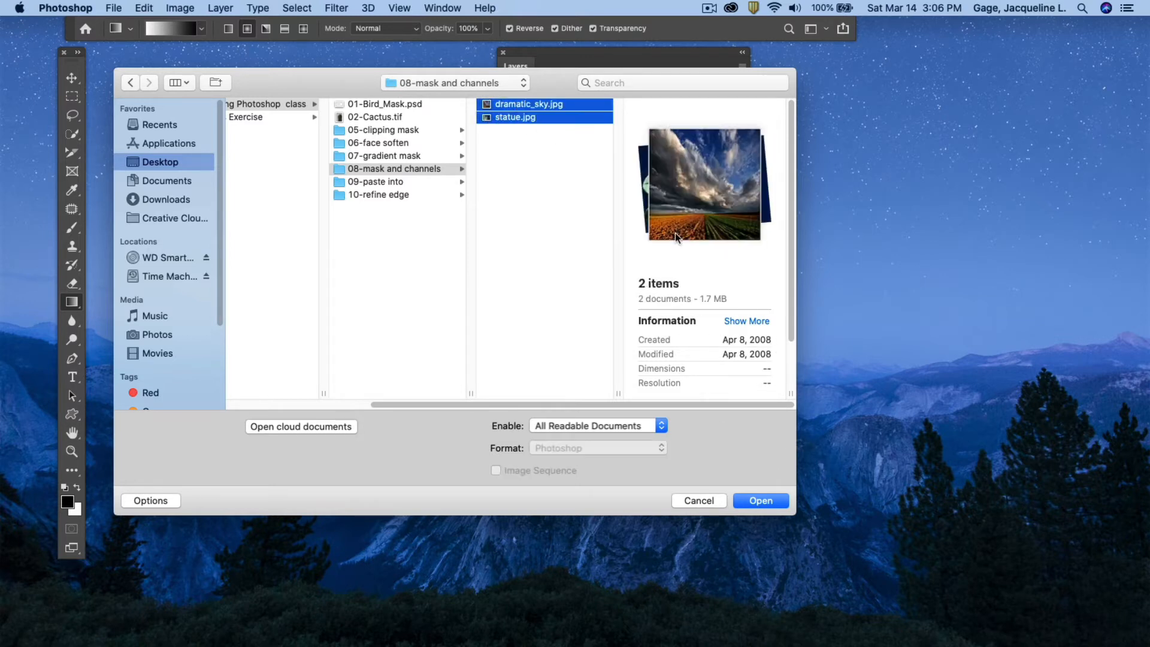
pyautogui.click(759, 501)
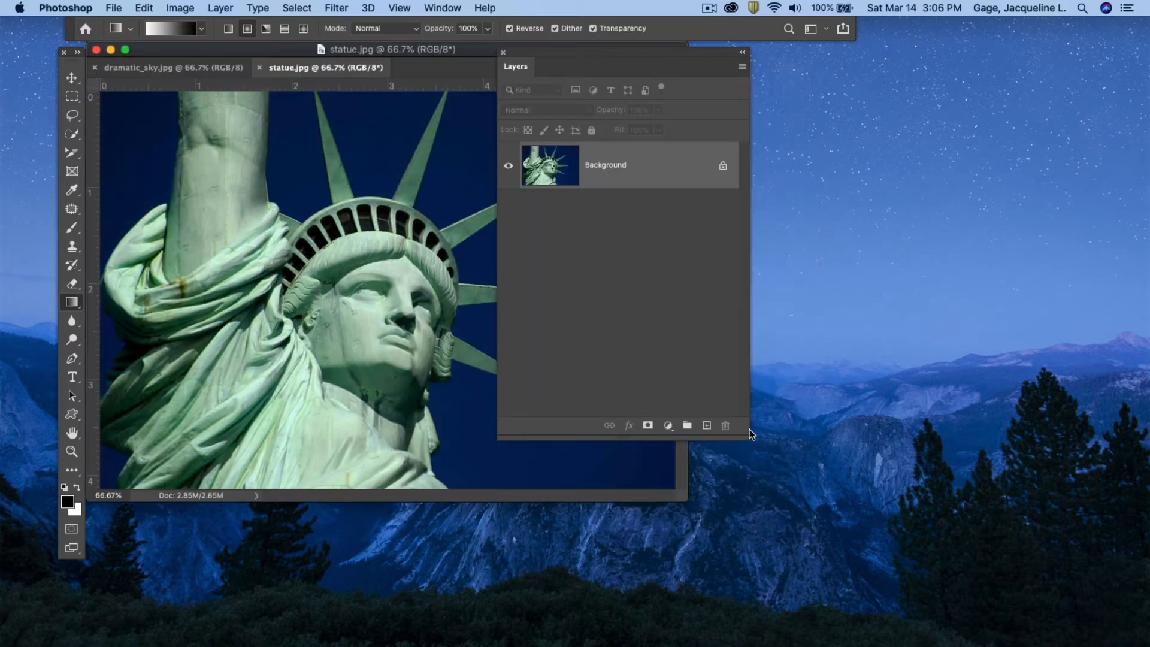
# Move the Layers panel aside and enlarge the statue document window.
pyautogui.moveTo(538, 51); pyautogui.dragTo(847, 90)
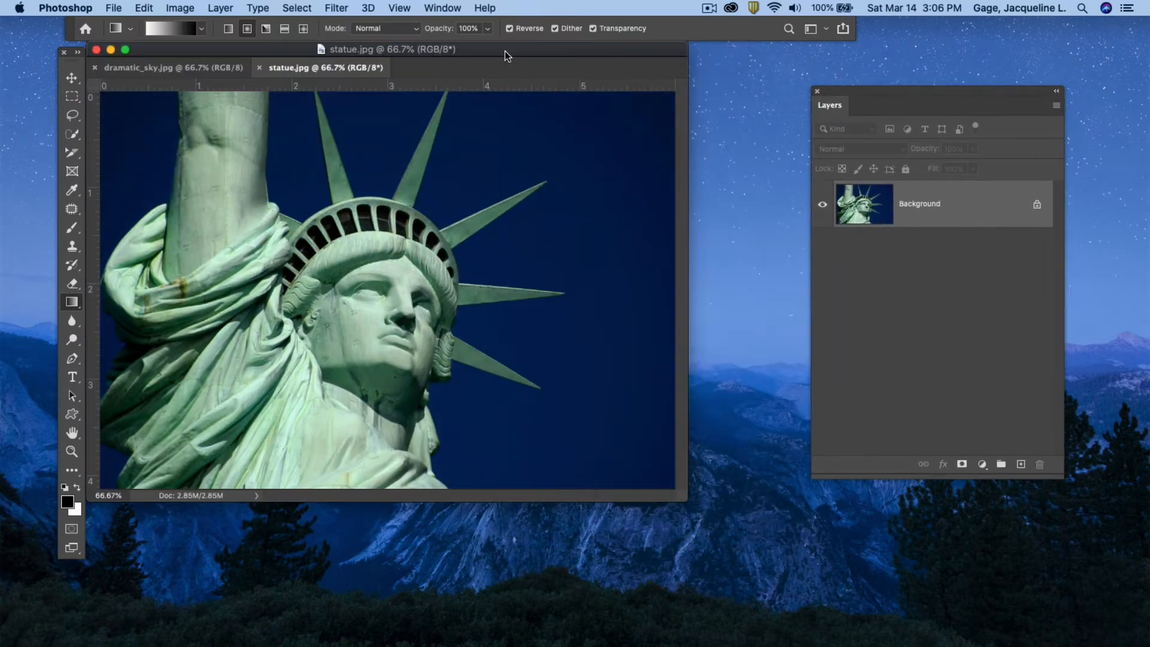
pyautogui.moveTo(505, 51); pyautogui.dragTo(525, 66)
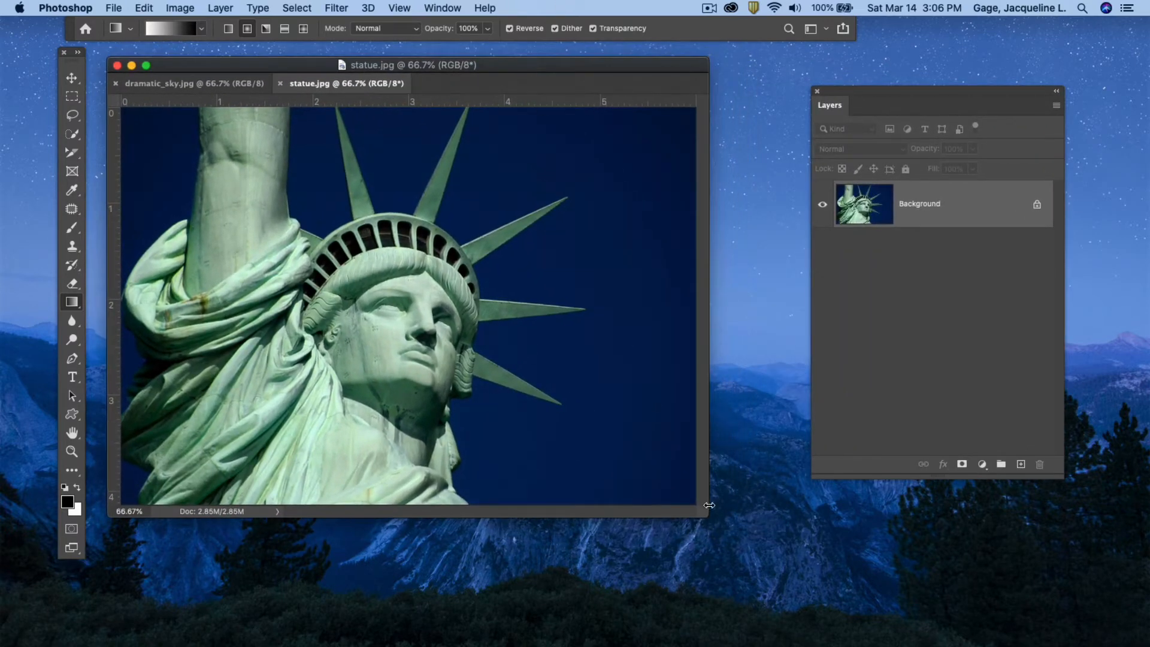
pyautogui.moveTo(703, 513); pyautogui.dragTo(795, 585)
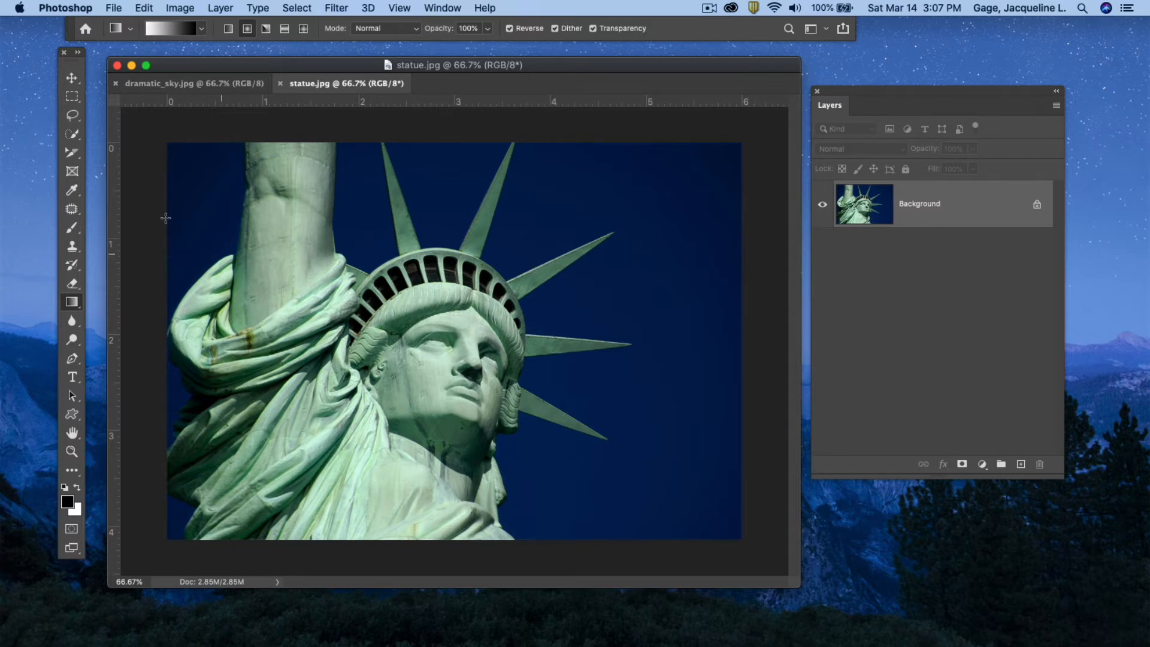
# Select the statue with the Object Selection Tool by enclosing the whole image.
pyautogui.click(72, 136)
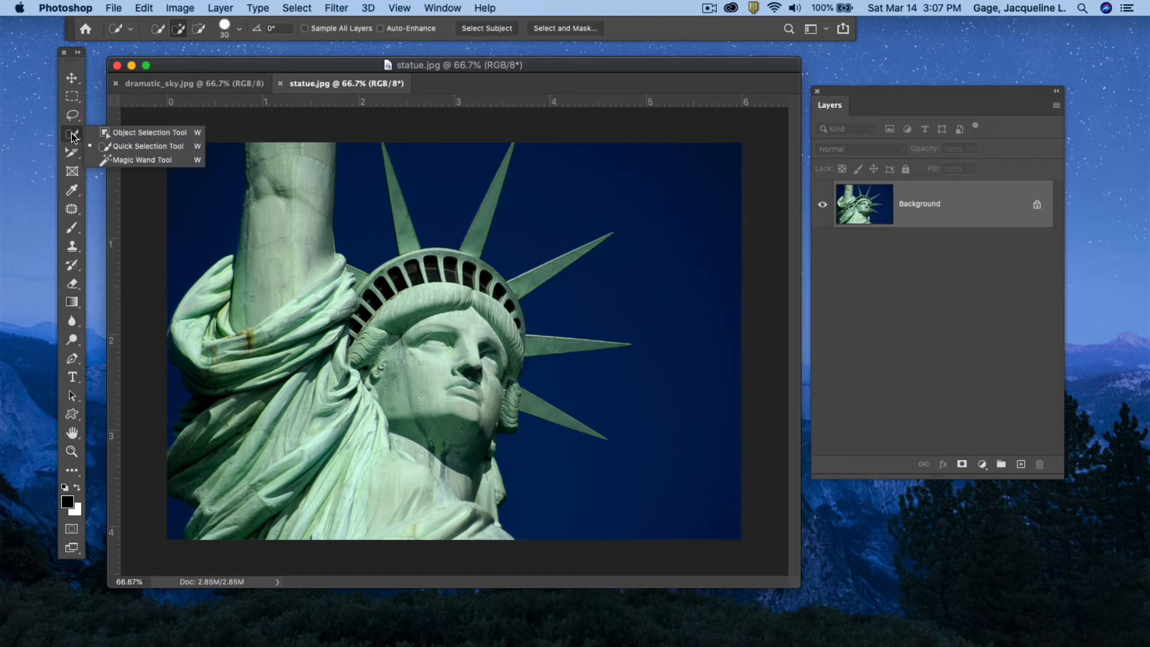
pyautogui.click(129, 133)
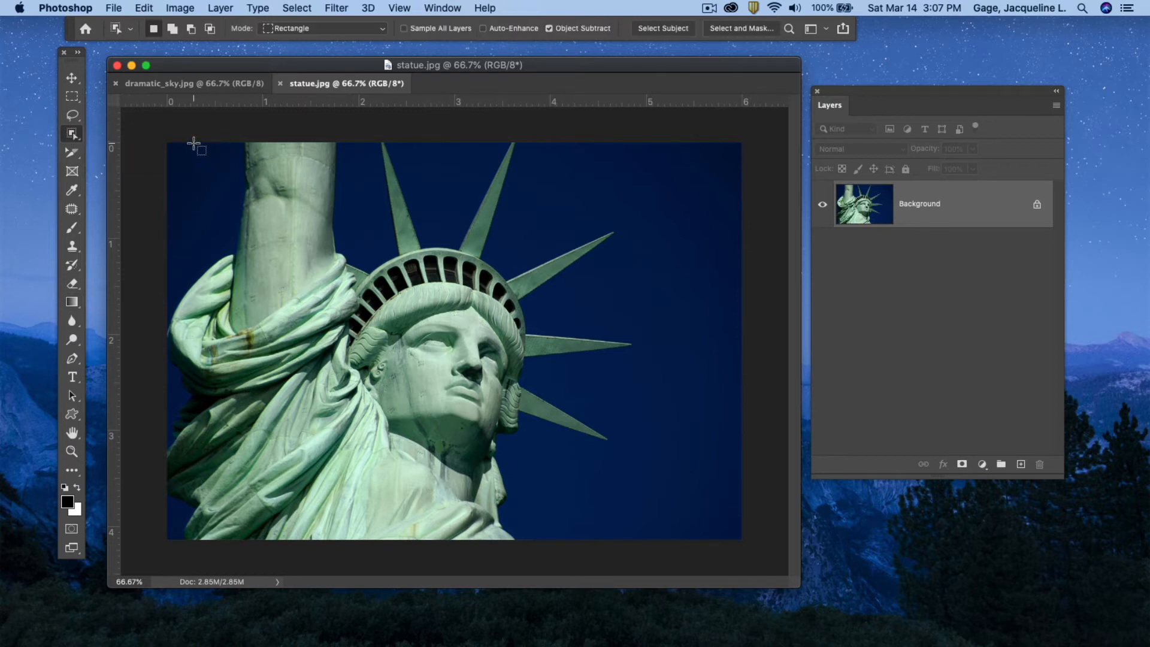
pyautogui.moveTo(169, 142); pyautogui.dragTo(629, 552)
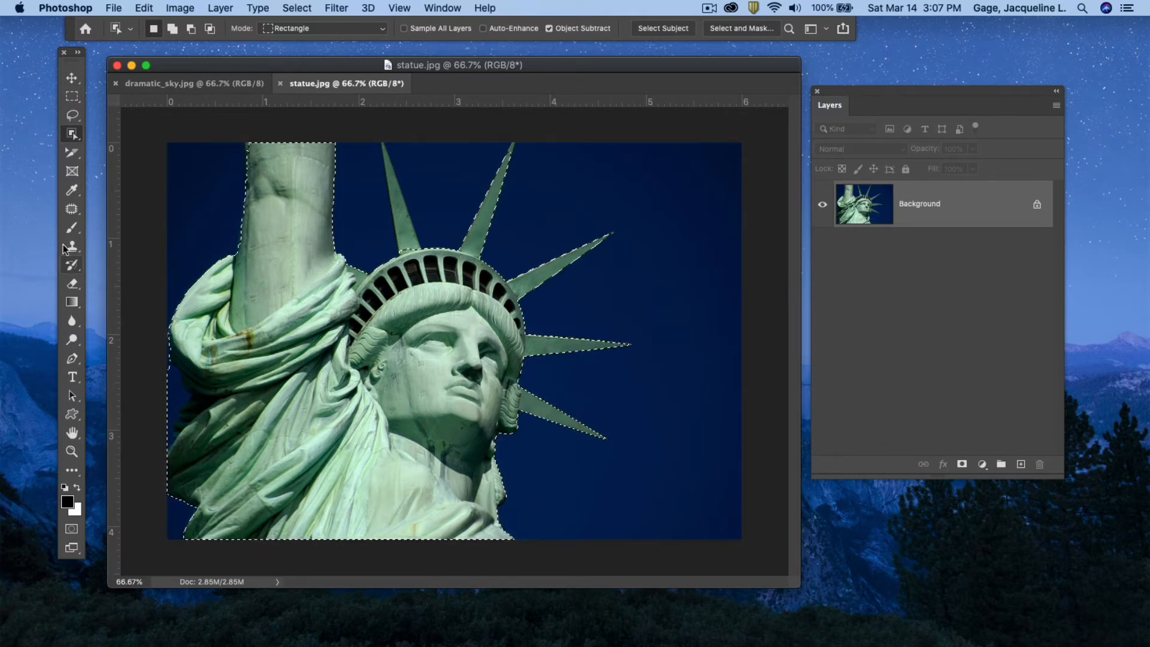
# Switch to the Quick Selection Tool and refine the selection along the statue's left drapery edge.
pyautogui.click(72, 134)
pyautogui.click(119, 147)
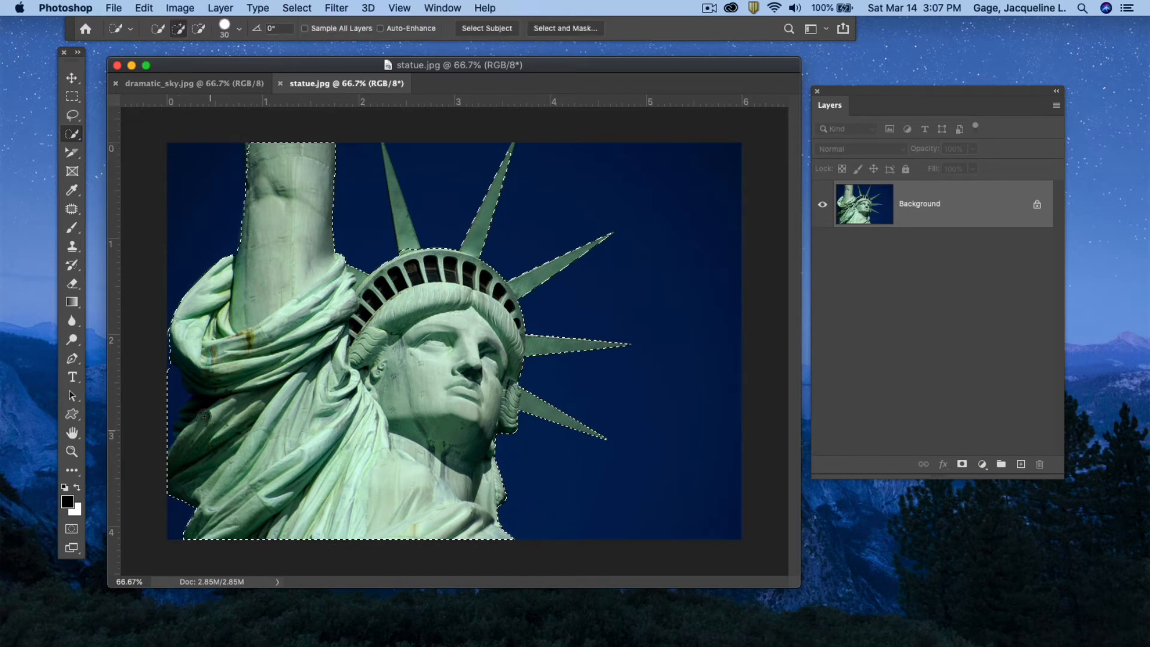
pyautogui.keyDown('alt'); pyautogui.click(174, 390); pyautogui.keyUp('alt')
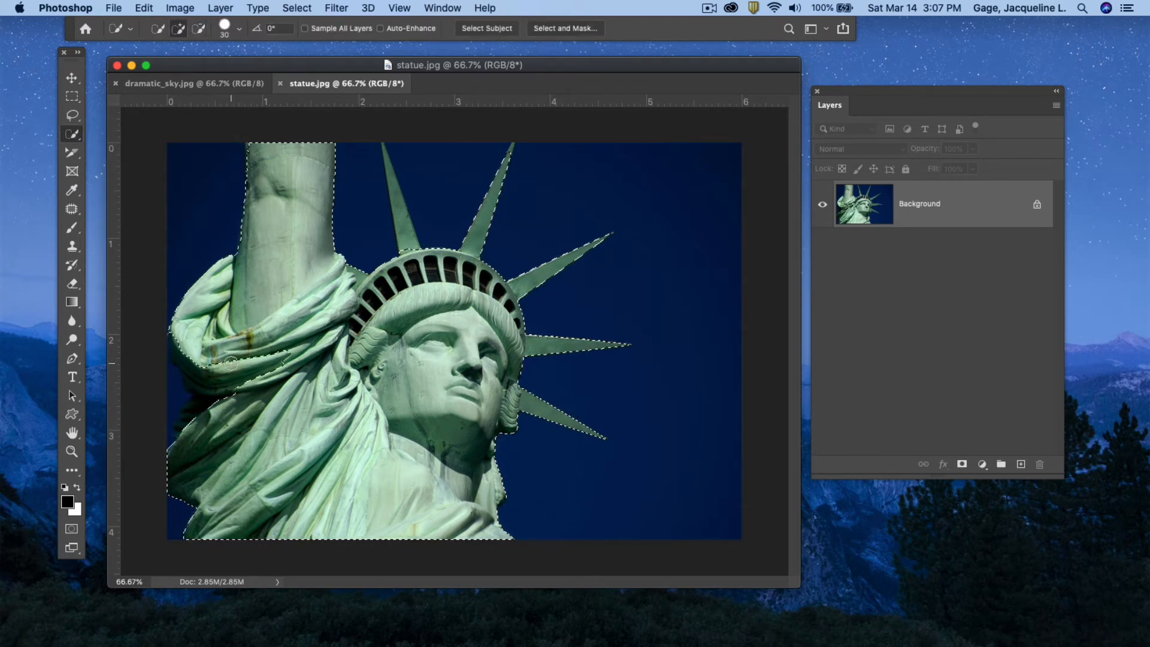
pyautogui.moveTo(206, 366); pyautogui.dragTo(200, 409)
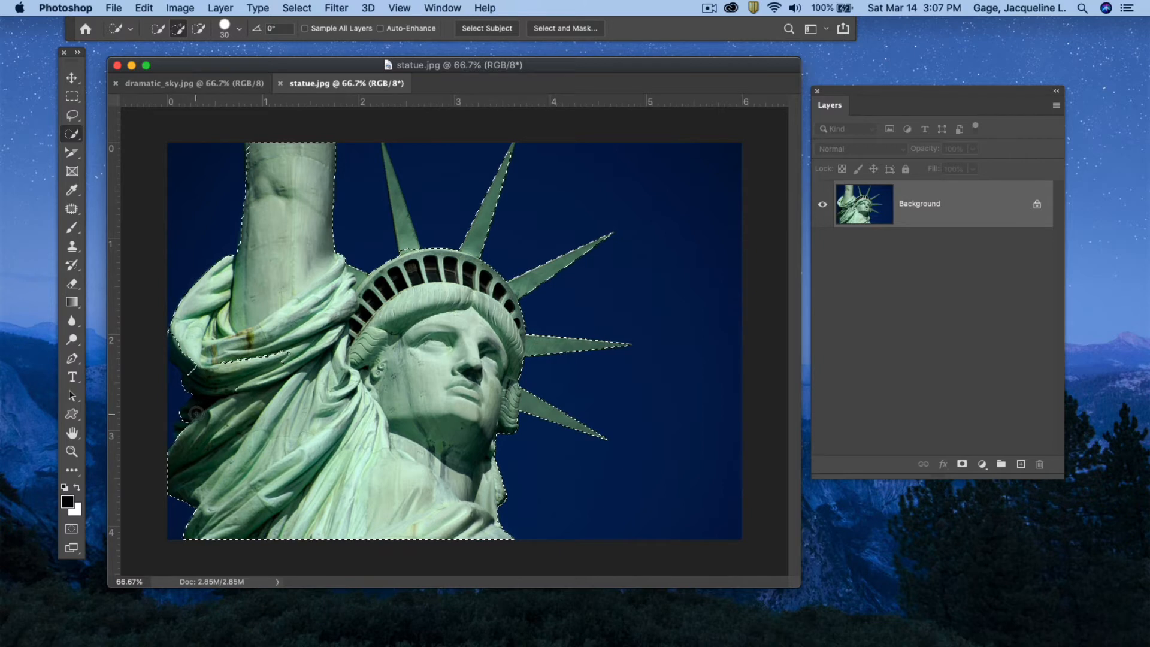
pyautogui.click(198, 368)
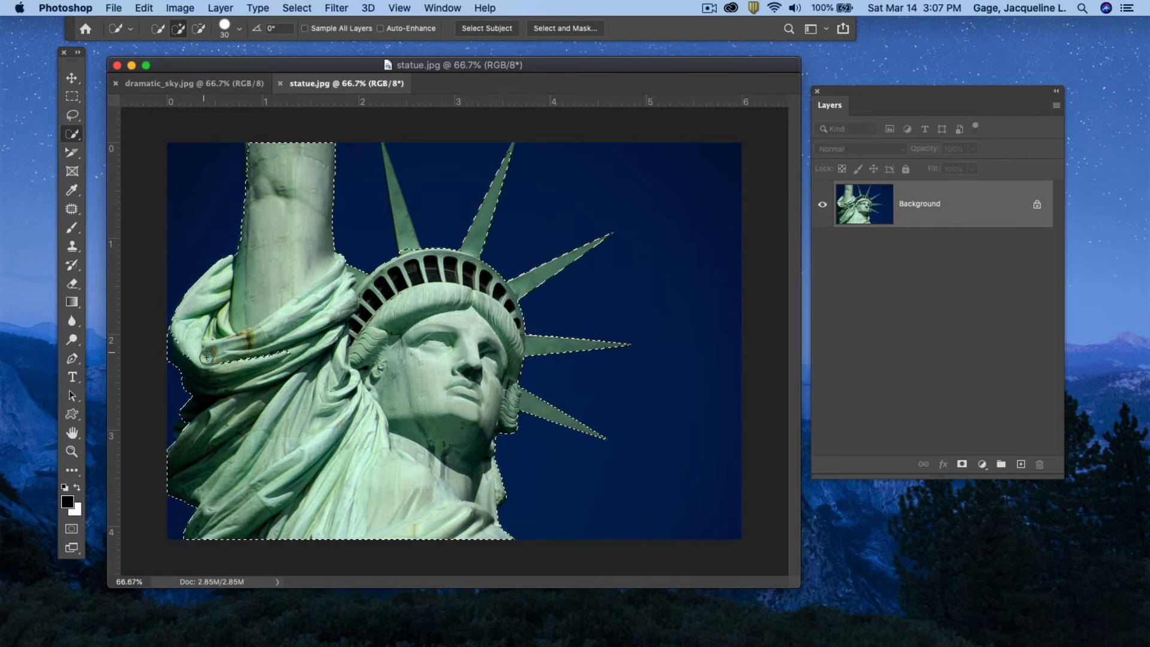
pyautogui.moveTo(217, 361); pyautogui.dragTo(265, 356)
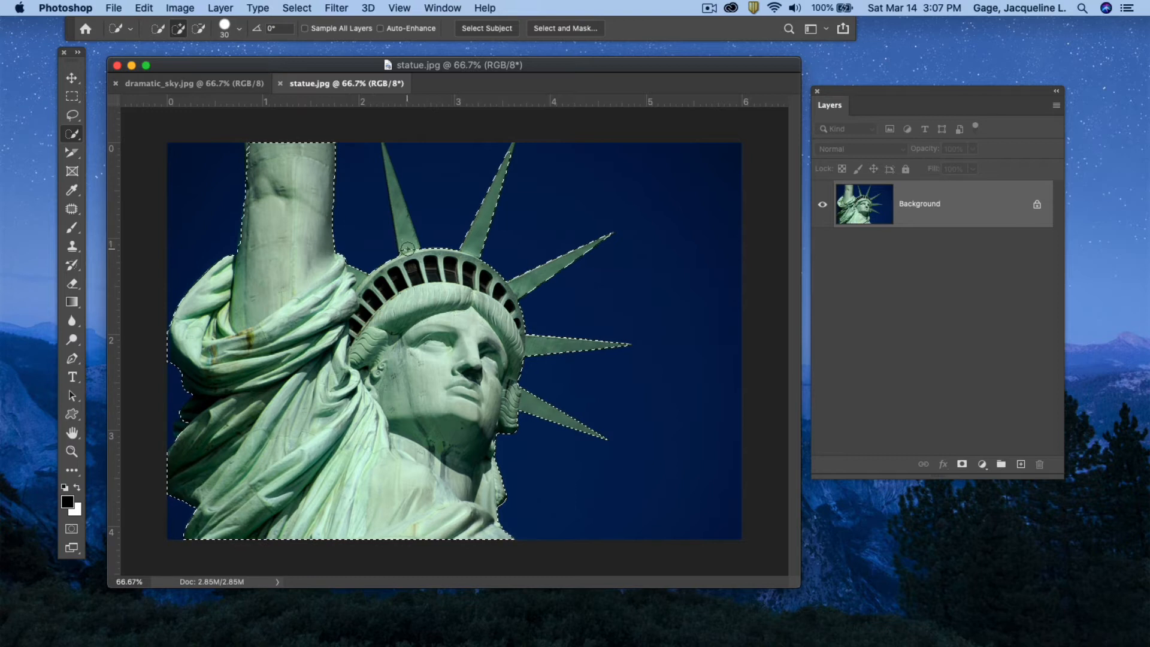
# Reduce the brush size to 16 px and refine the selection around the crown spikes.
pyautogui.click(239, 28)
pyautogui.moveTo(178, 68); pyautogui.dragTo(168, 68)
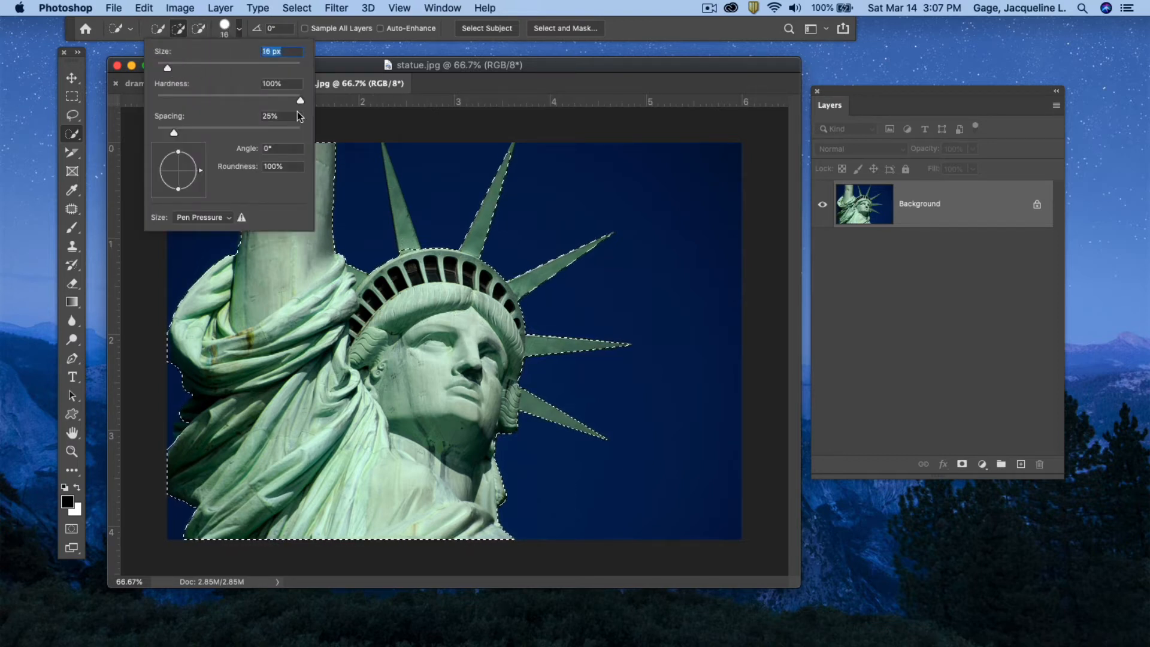
pyautogui.click(406, 251)
pyautogui.moveTo(403, 218); pyautogui.dragTo(396, 198)
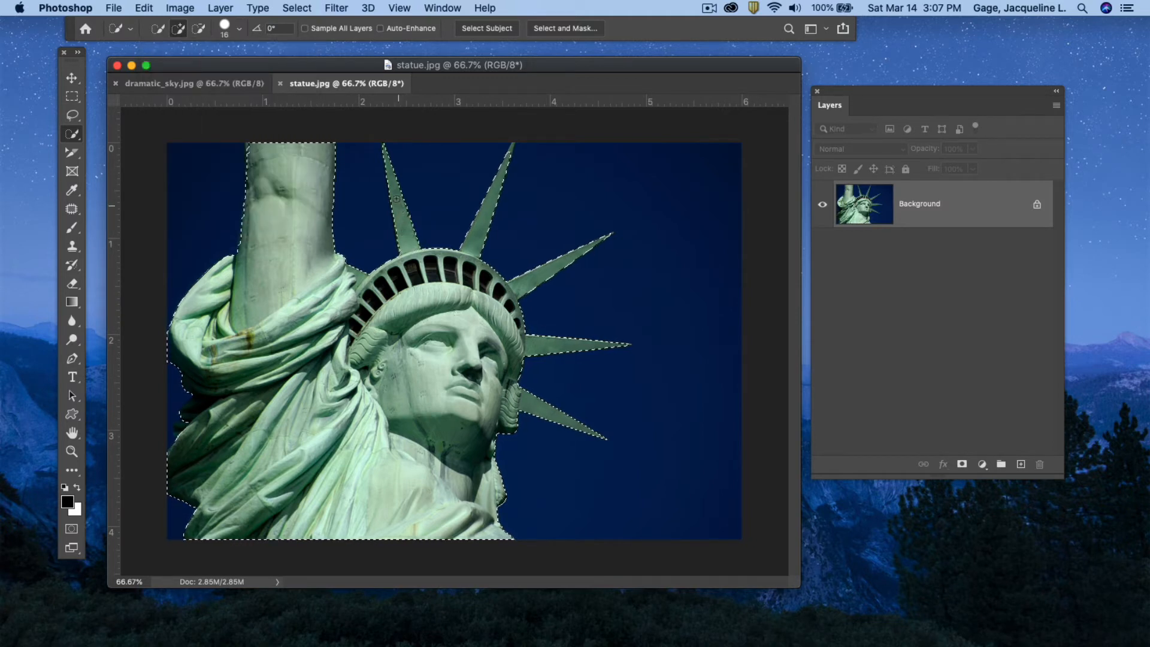
pyautogui.click(511, 147)
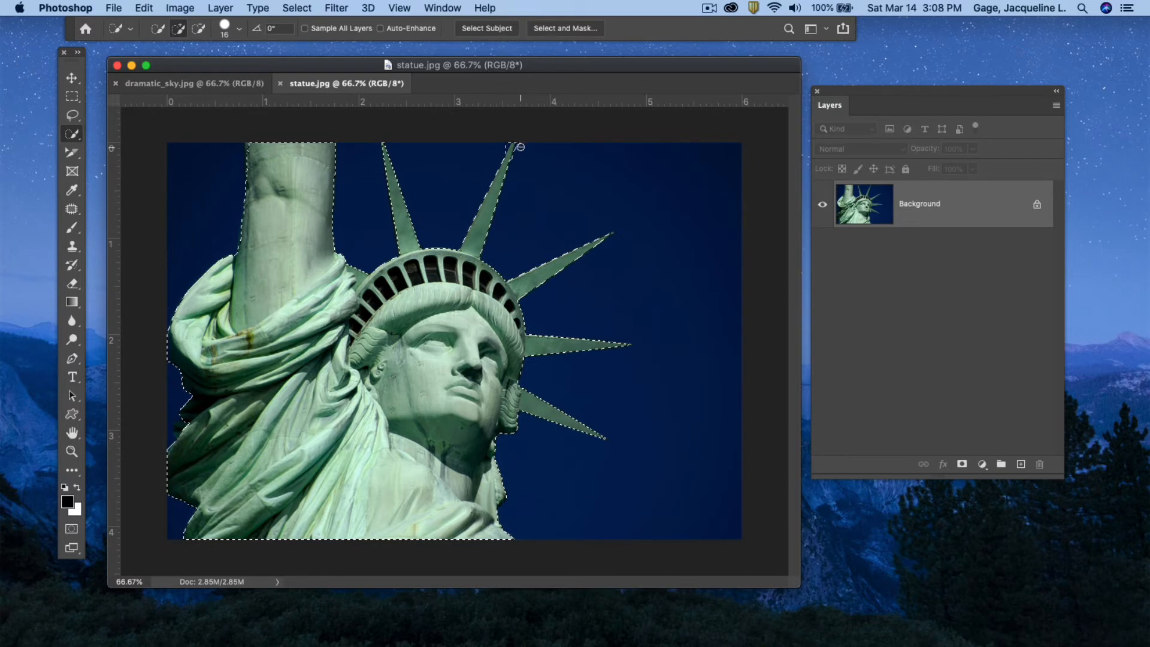
pyautogui.press('alt')
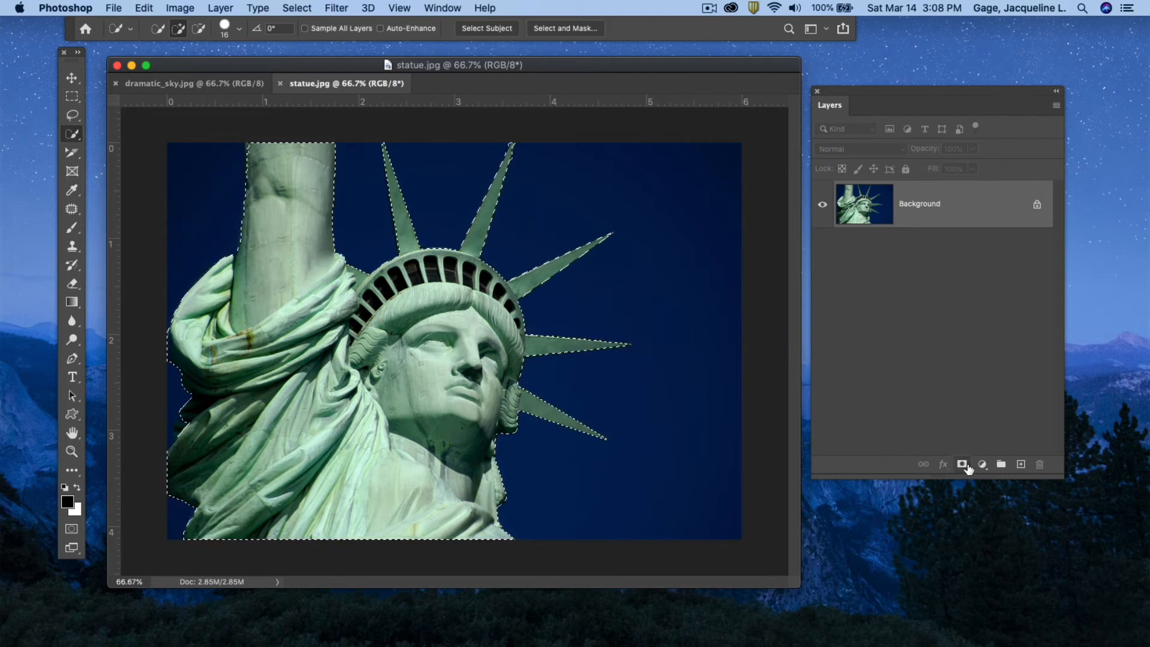
# Add a layer mask to the statue layer from the selection.
pyautogui.moveTo(905, 99); pyautogui.dragTo(810, 103)
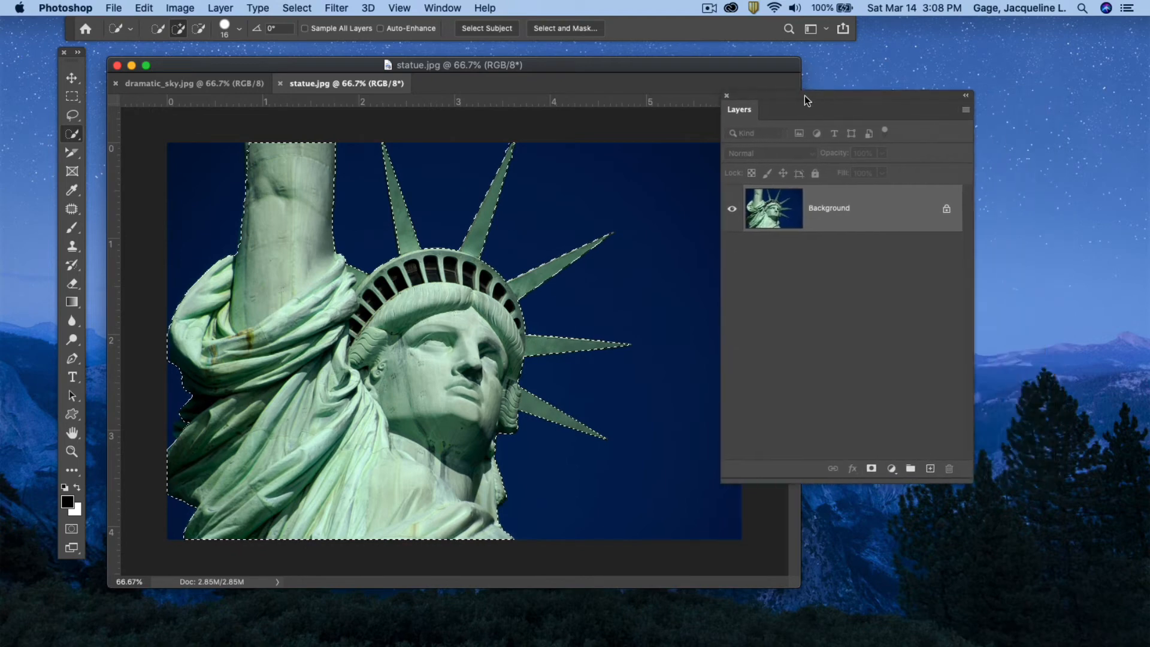
pyautogui.click(867, 468)
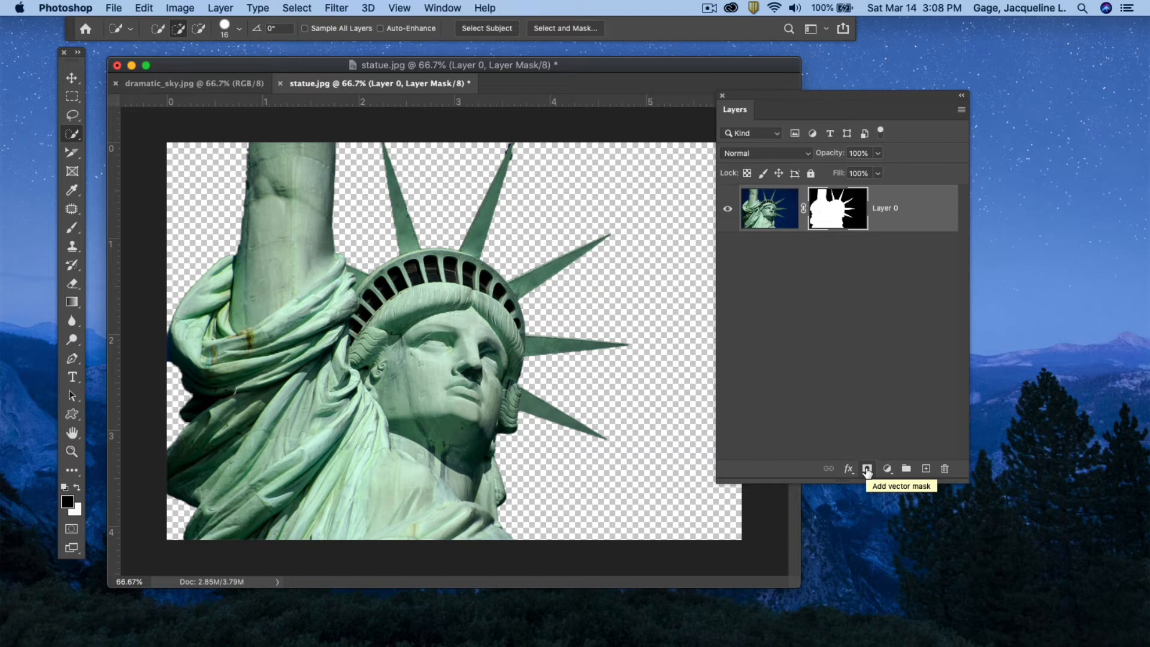
# Undo the statue's layer mask and add it again from the selection.
pyautogui.press('super+z')
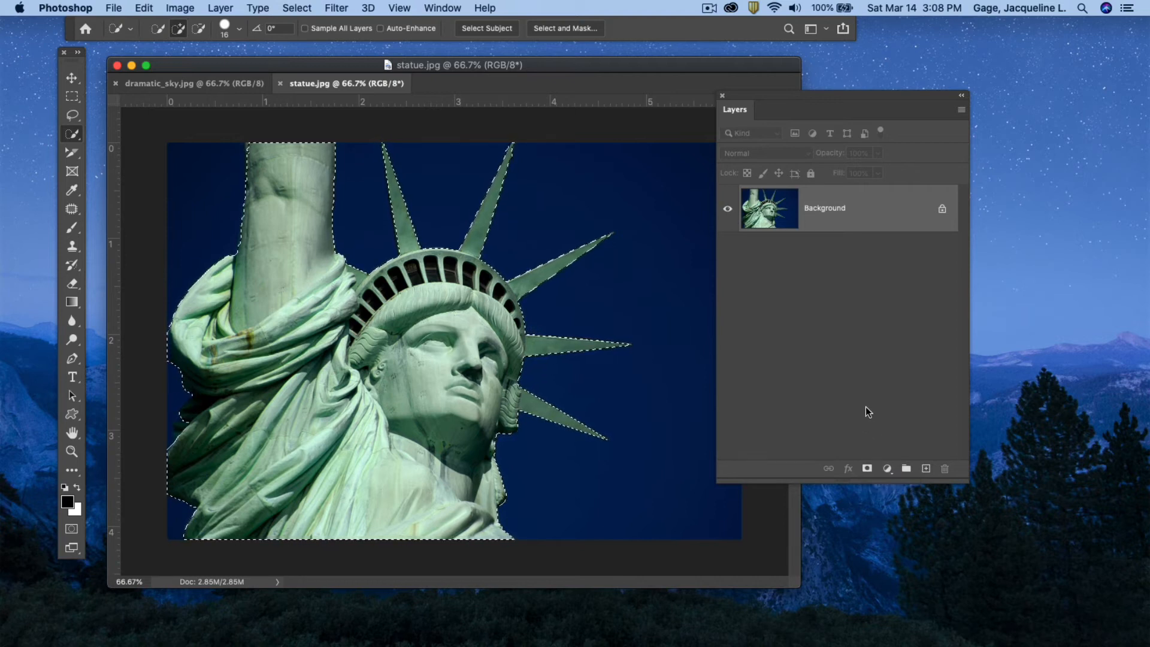
pyautogui.click(867, 470)
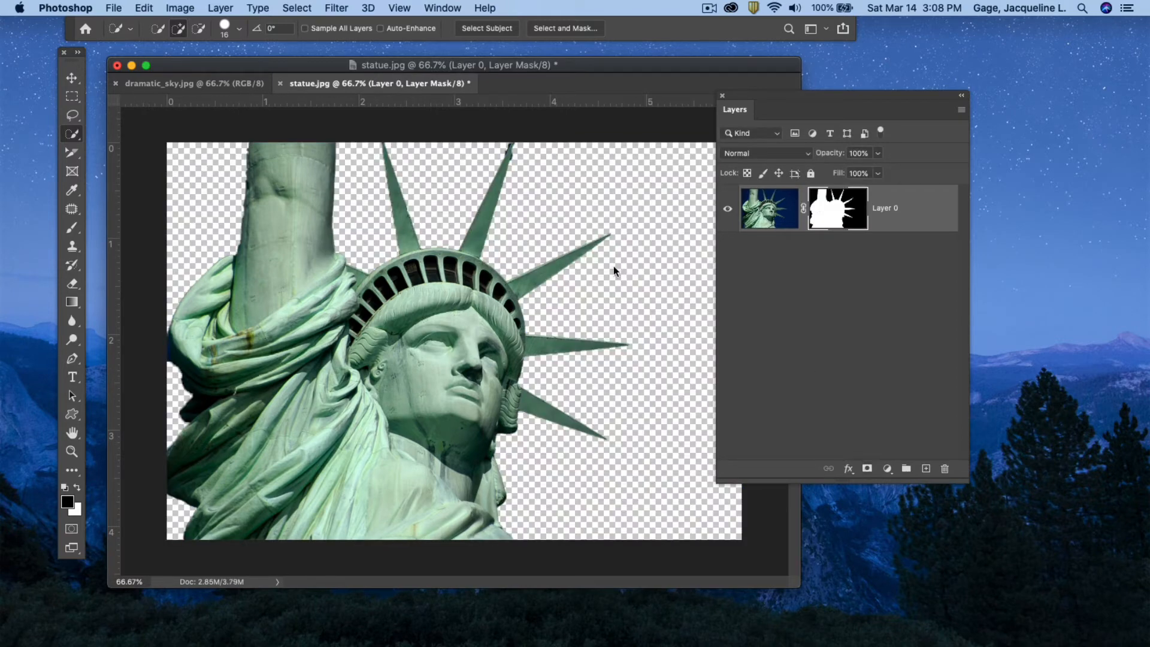
# Select the entire dramatic sky image with the Rectangular Marquee Tool and copy it.
pyautogui.click(185, 85)
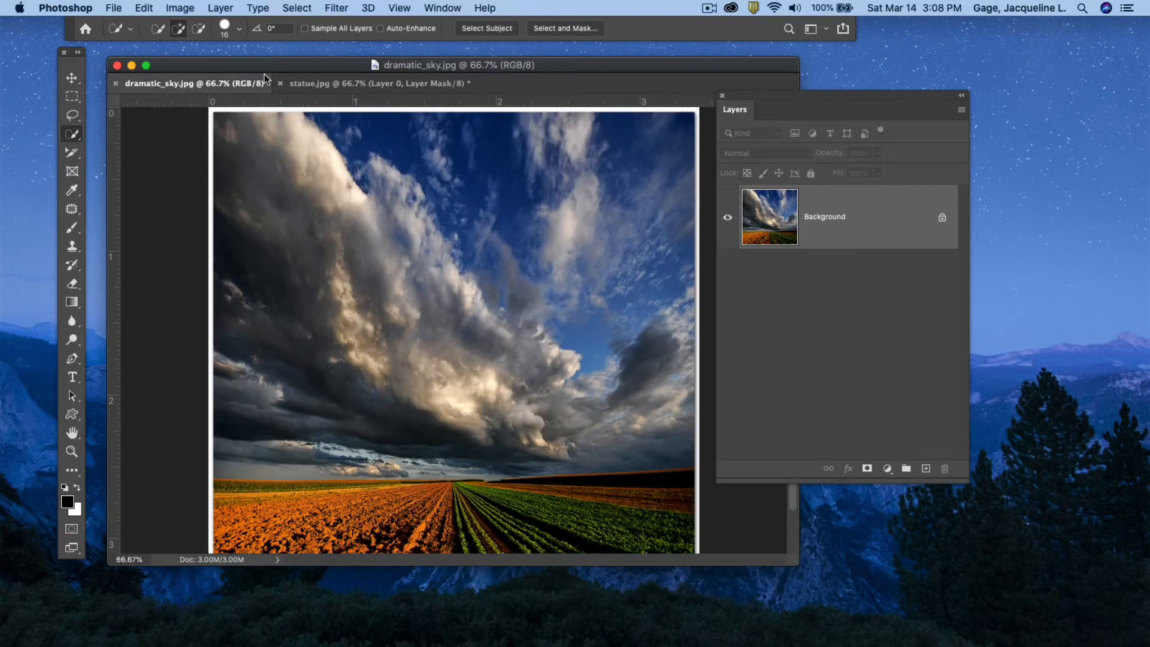
pyautogui.moveTo(735, 95); pyautogui.dragTo(865, 85)
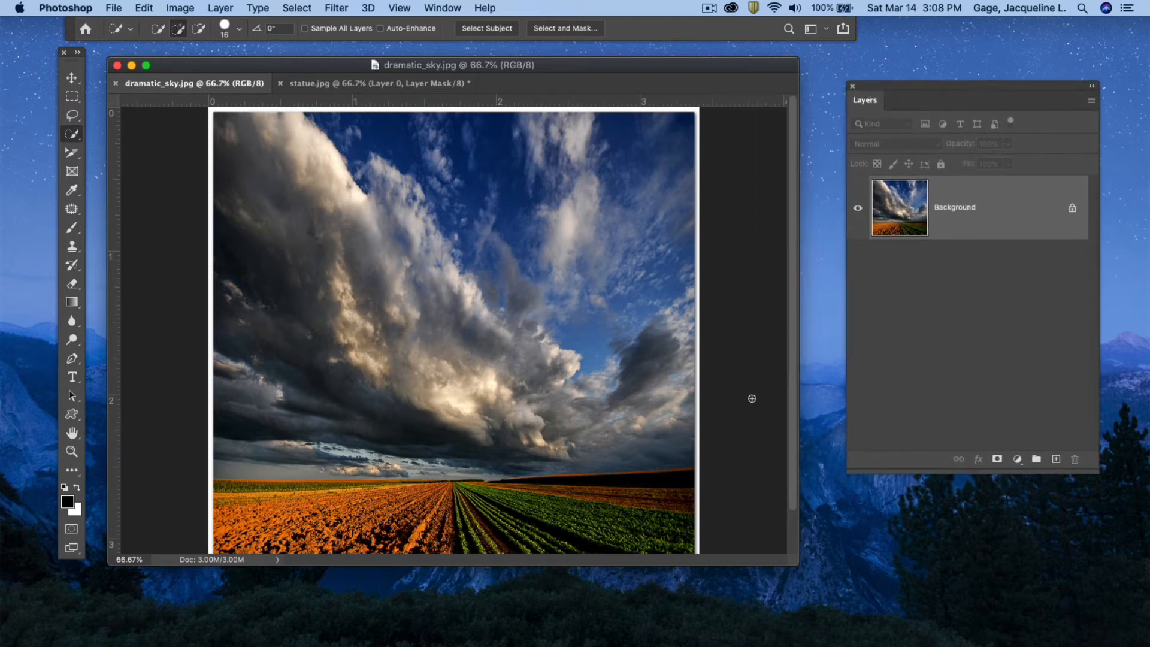
pyautogui.moveTo(795, 565); pyautogui.dragTo(821, 629)
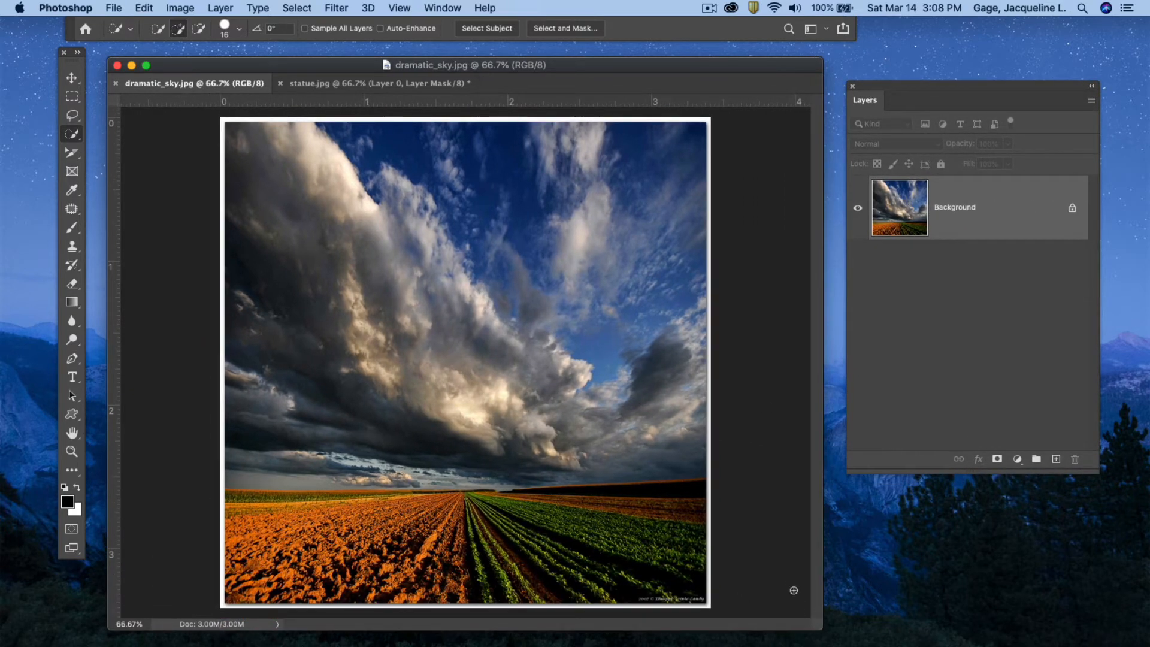
pyautogui.click(73, 97)
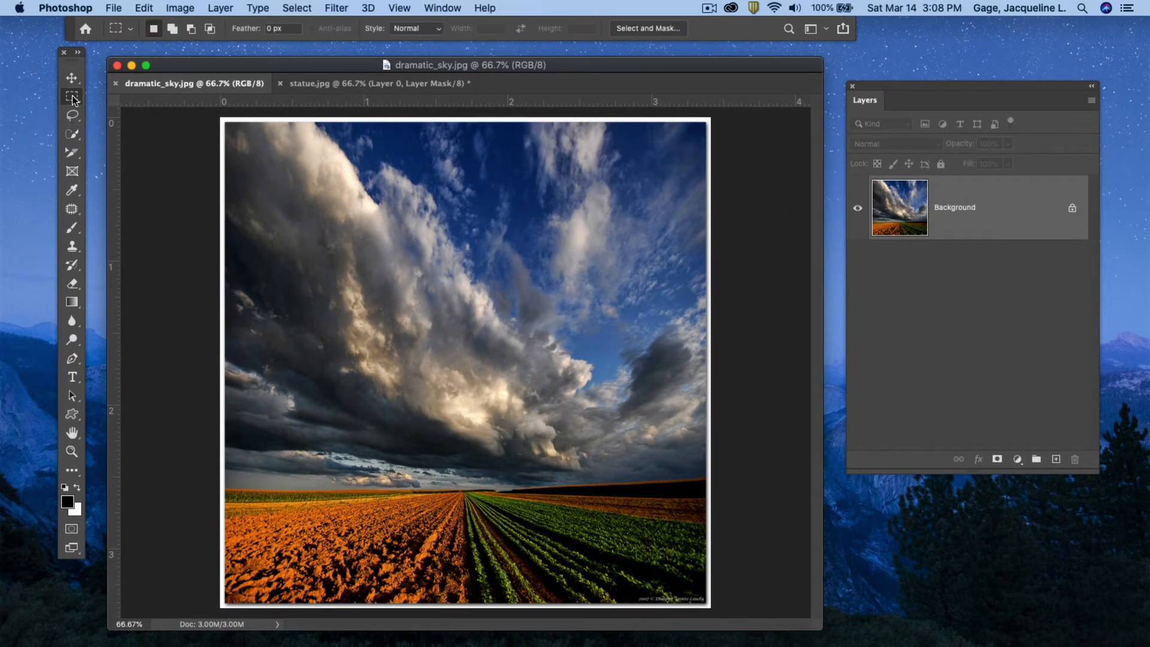
pyautogui.moveTo(221, 114); pyautogui.dragTo(721, 584)
pyautogui.click(144, 8)
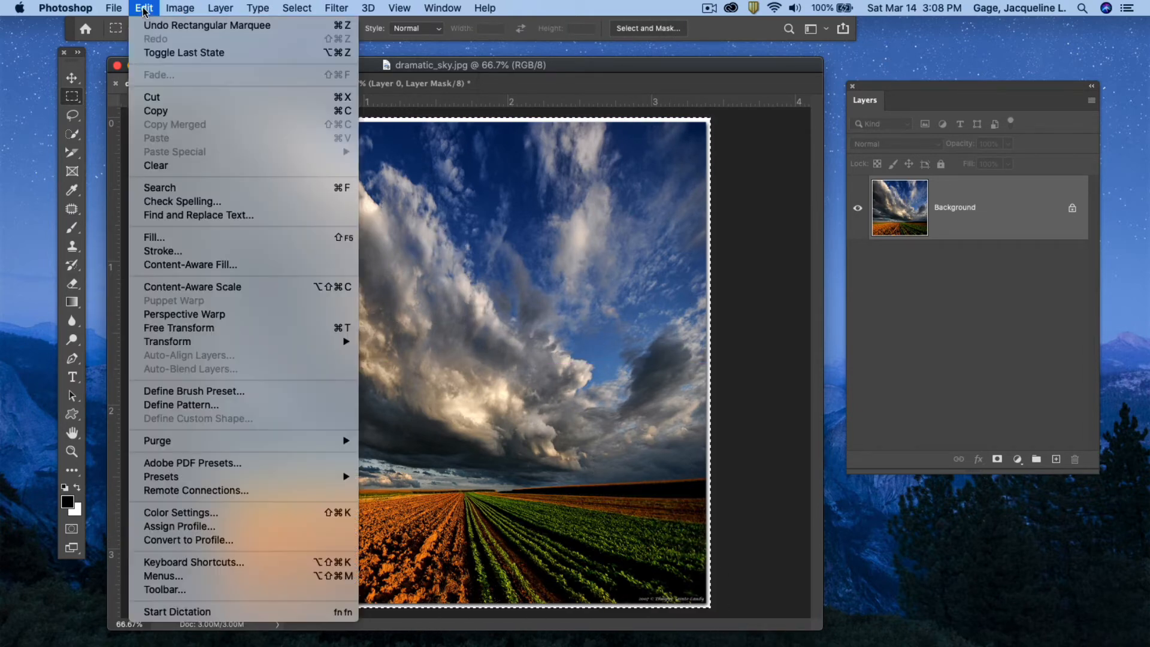
pyautogui.click(157, 111)
# Paste the sky into the statue document and move the sky layer below the statue layer.
pyautogui.click(350, 85)
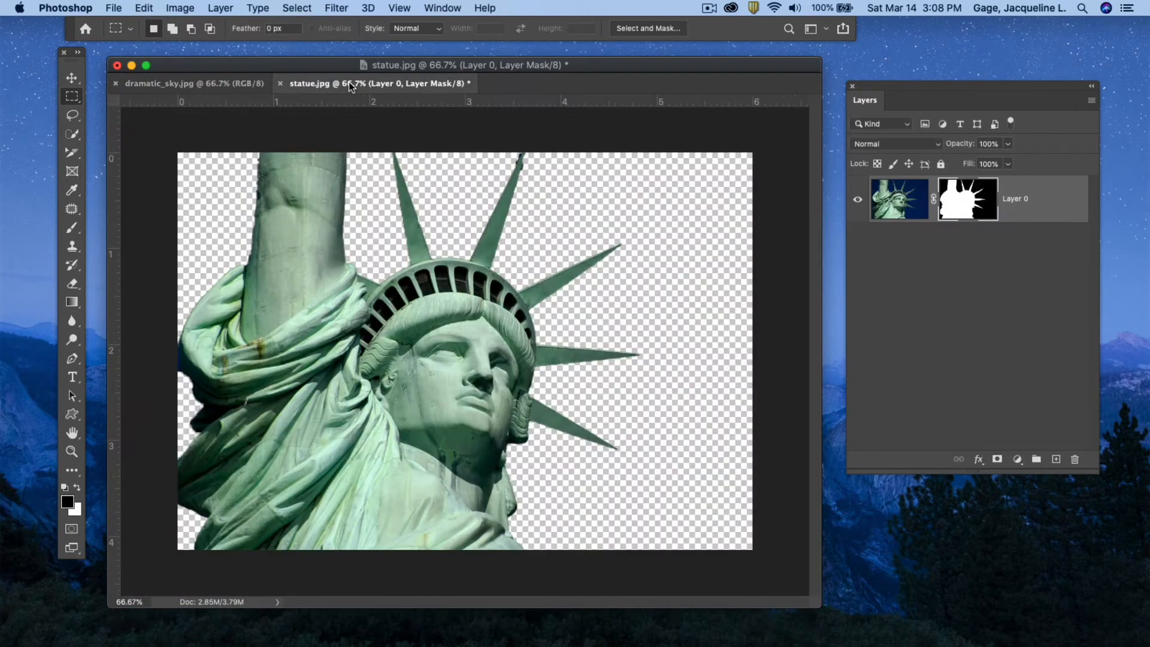
pyautogui.click(150, 9)
pyautogui.click(166, 138)
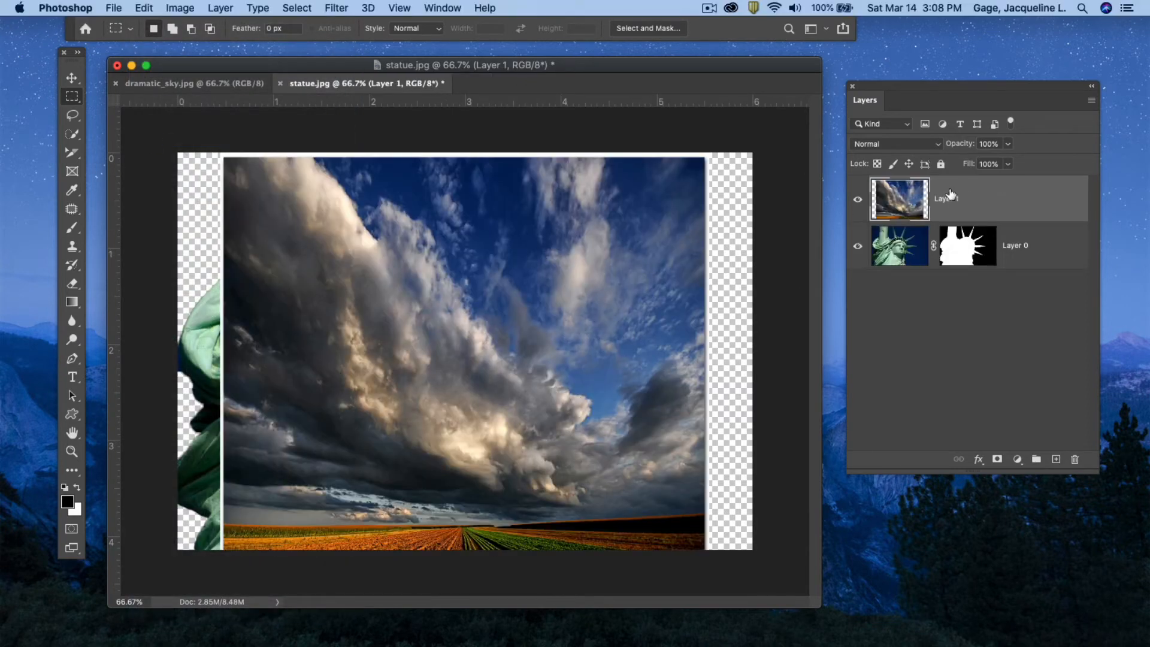
pyautogui.moveTo(950, 194); pyautogui.dragTo(949, 239)
pyautogui.moveTo(908, 88); pyautogui.dragTo(920, 27)
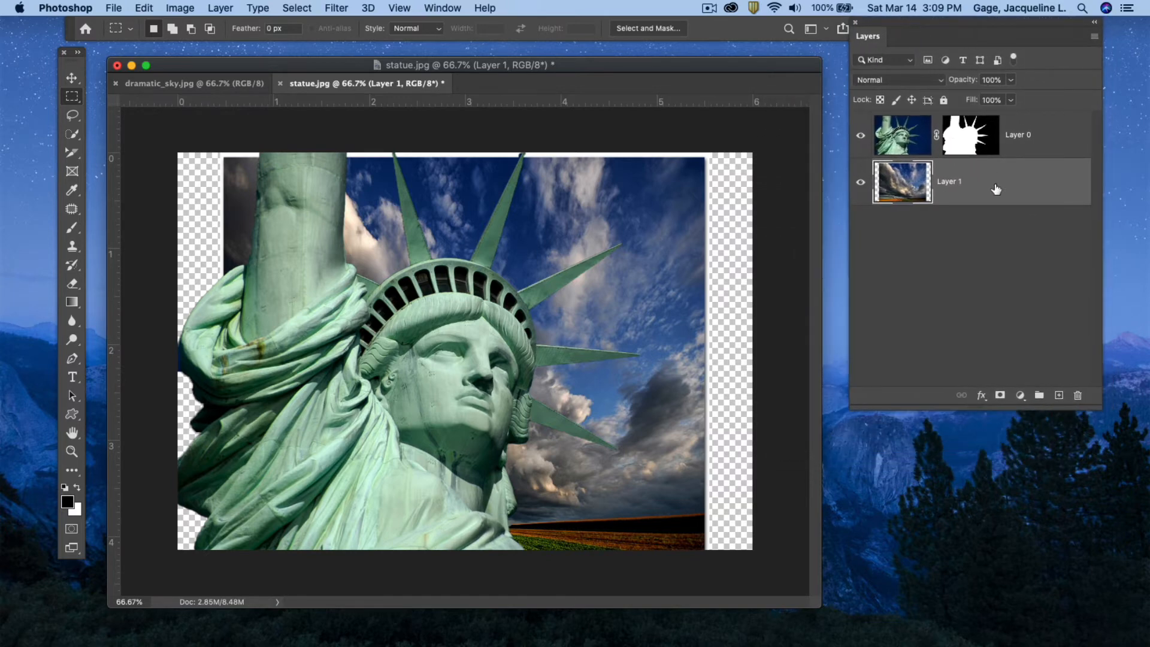
# Scale the sky layer to about 137% by 132% and reposition it to fill the canvas behind the statue.
pyautogui.click(145, 8)
pyautogui.moveTo(187, 343)
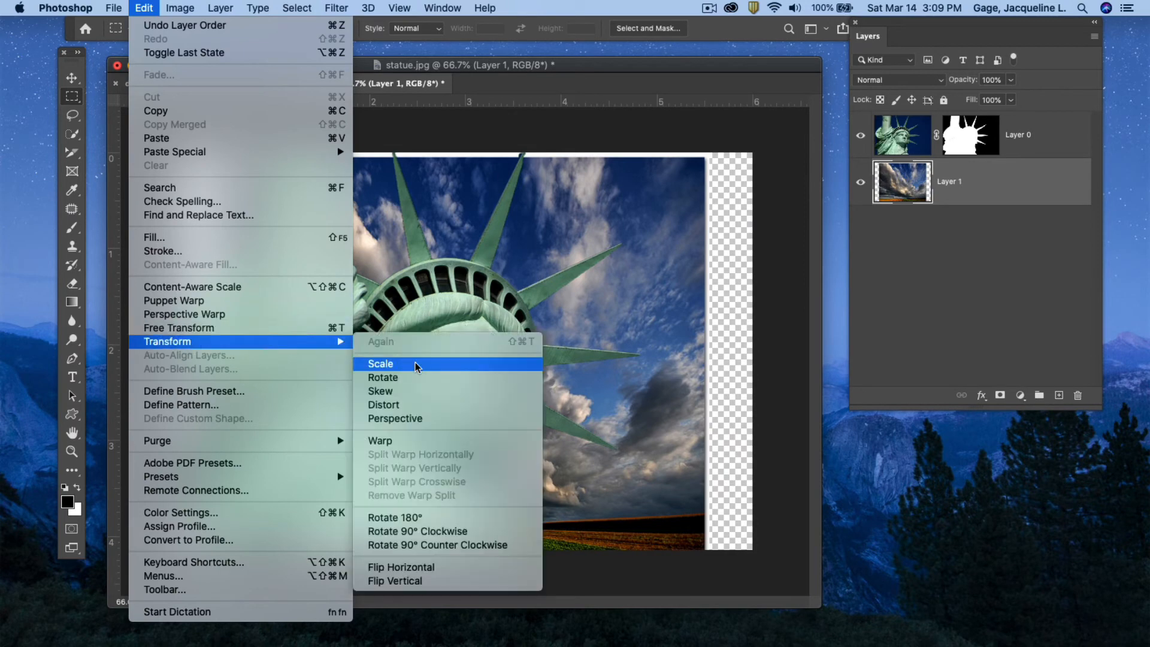
pyautogui.click(388, 365)
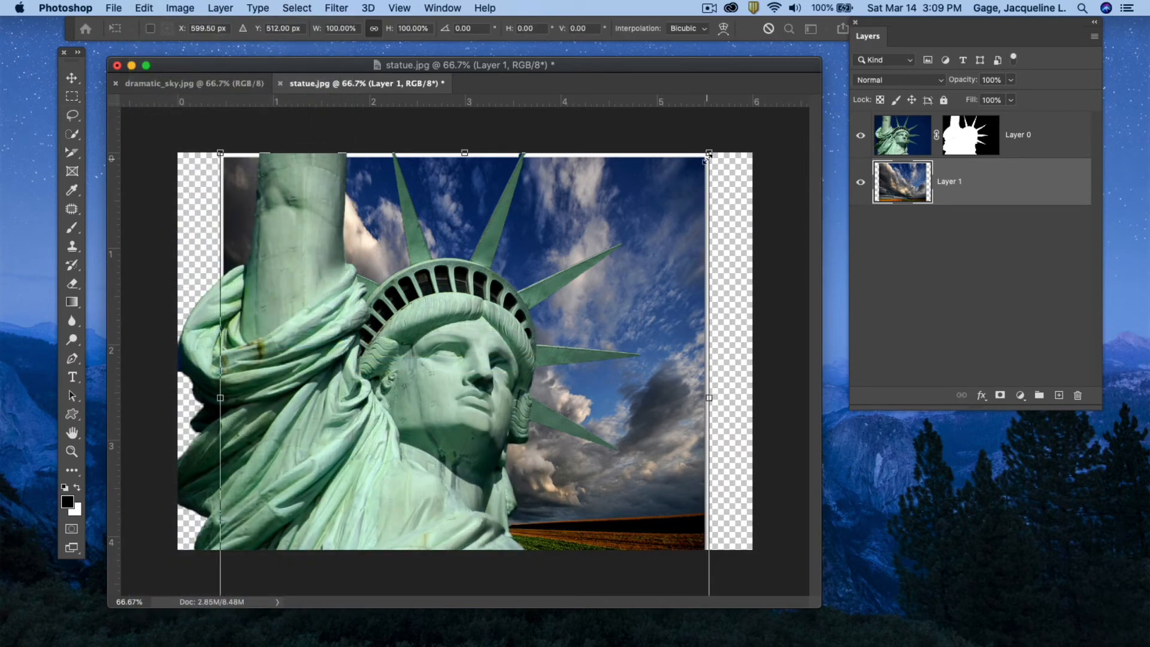
pyautogui.rightClick(710, 154)
pyautogui.press('Escape')
pyautogui.moveTo(709, 154); pyautogui.dragTo(784, 84)
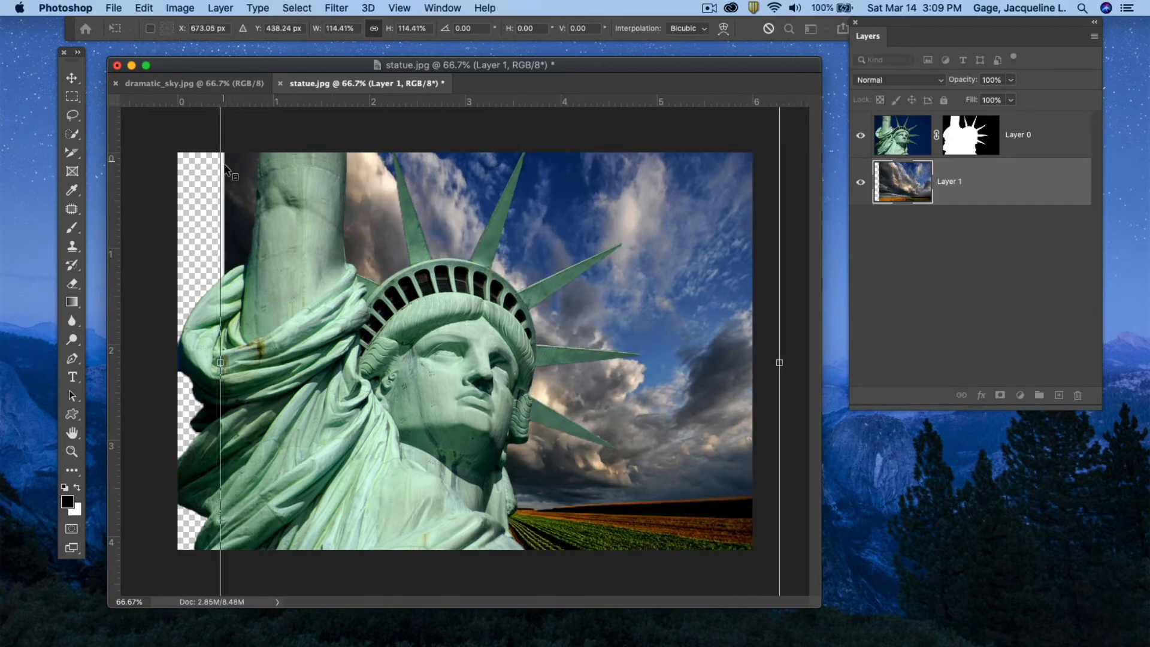
pyautogui.moveTo(381, 263); pyautogui.dragTo(314, 152)
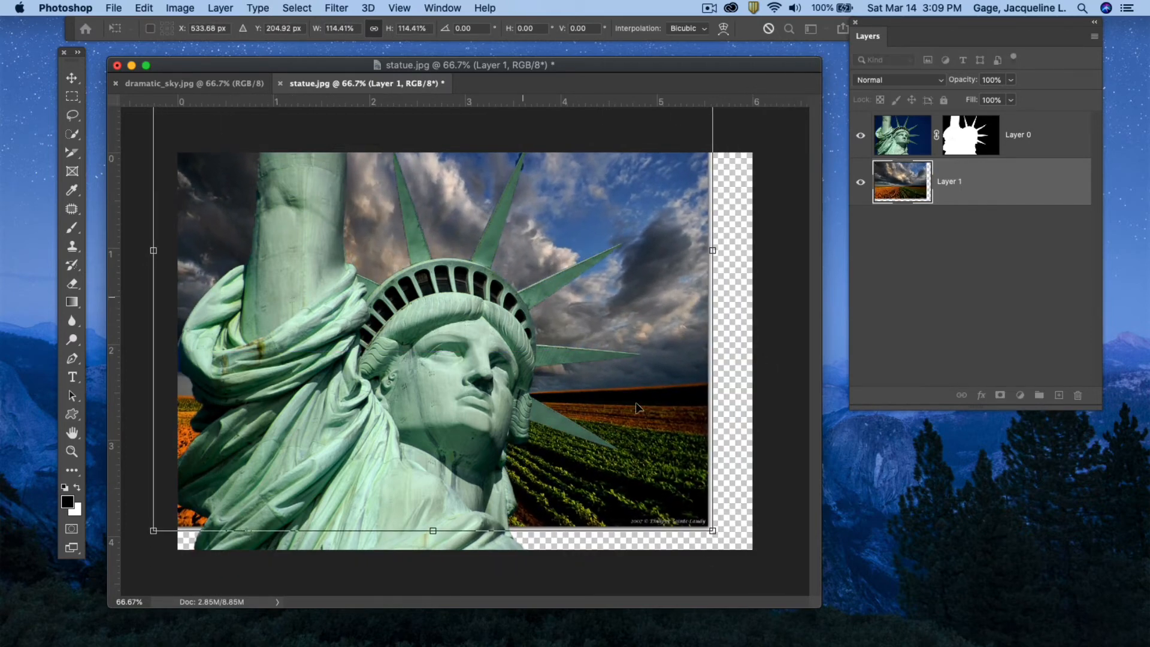
pyautogui.moveTo(713, 531); pyautogui.dragTo(819, 615)
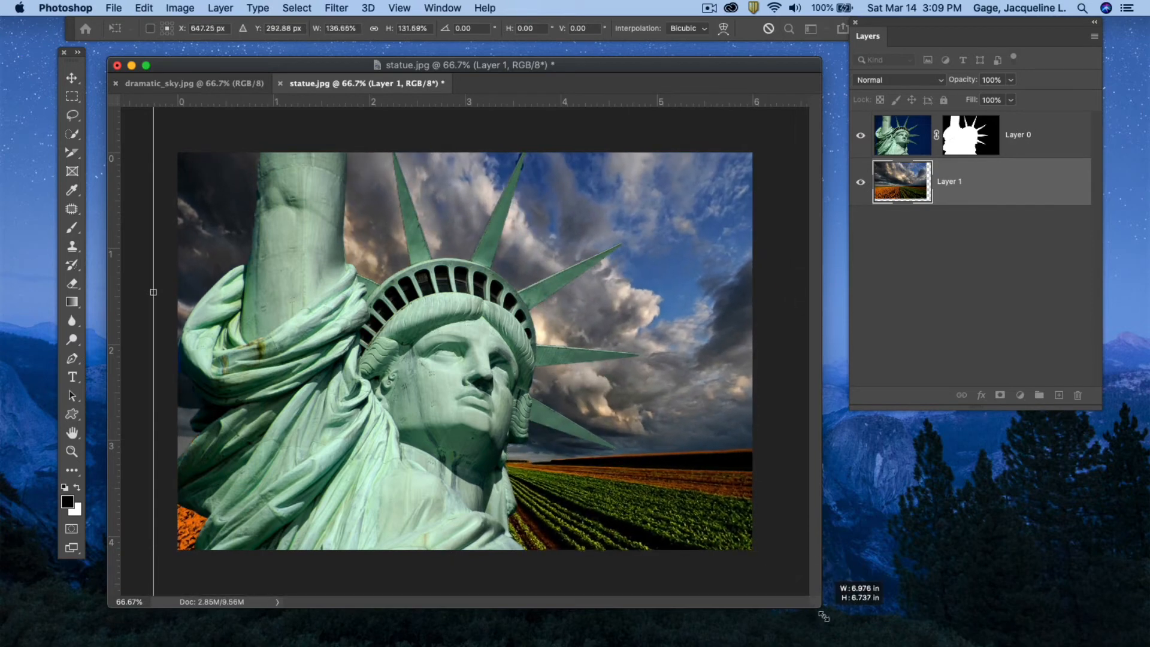
pyautogui.moveTo(658, 358); pyautogui.dragTo(650, 444)
pyautogui.press('Return')
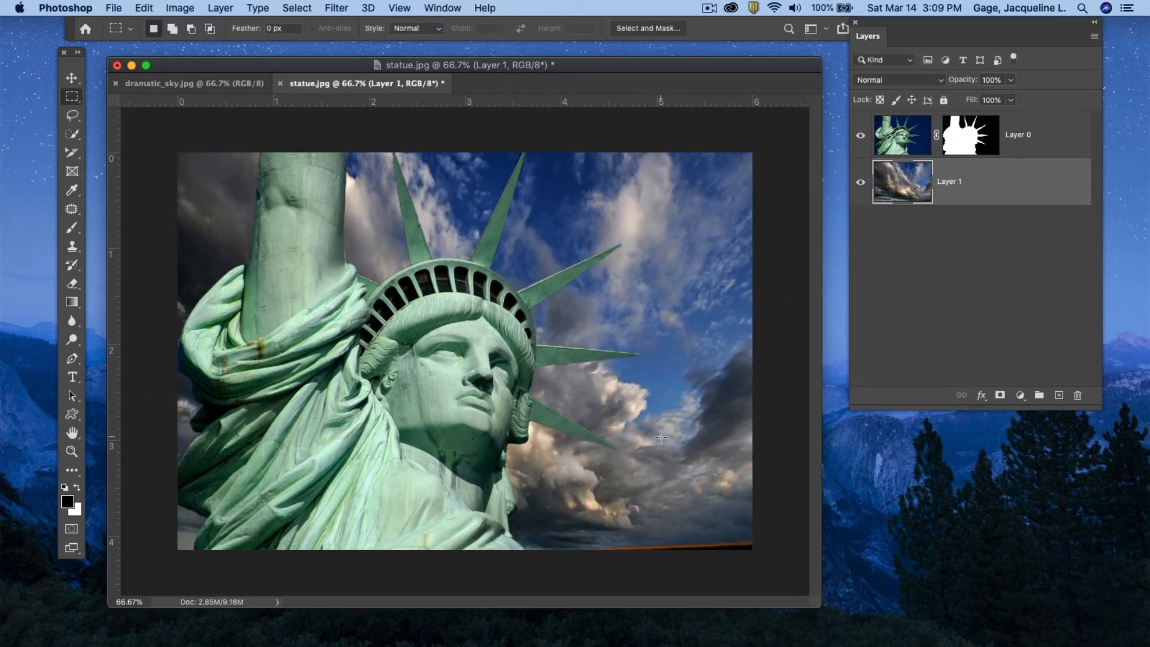
# Close the statue document without saving and close the dramatic sky document.
pyautogui.moveTo(585, 61); pyautogui.dragTo(572, 59)
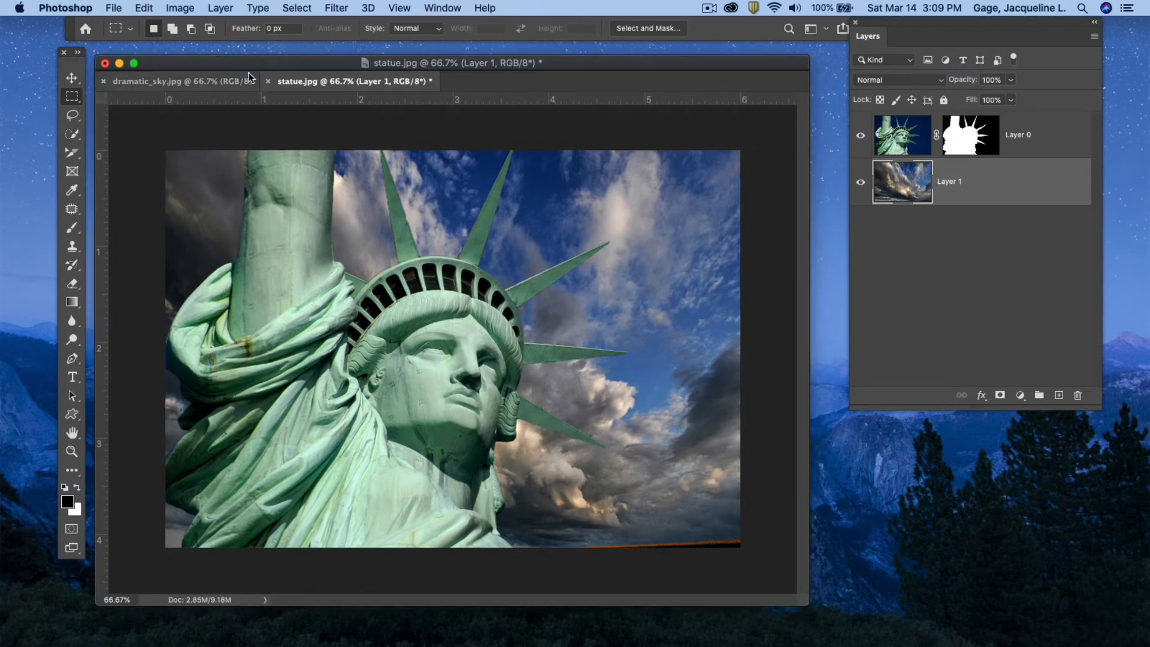
pyautogui.click(267, 84)
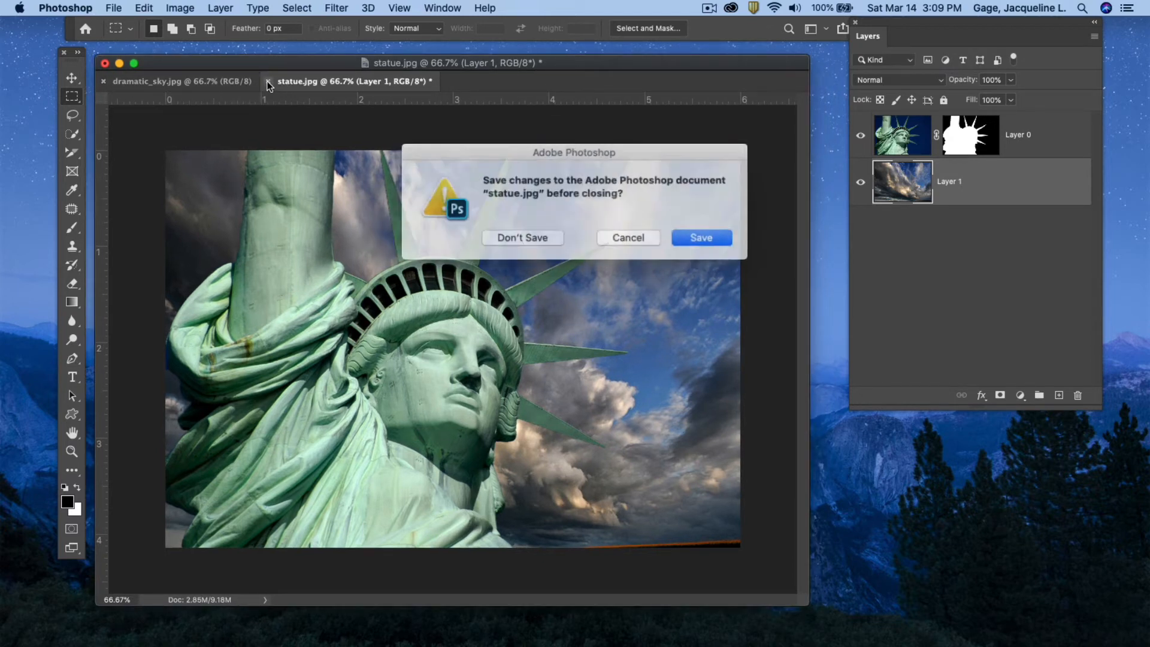
pyautogui.click(531, 236)
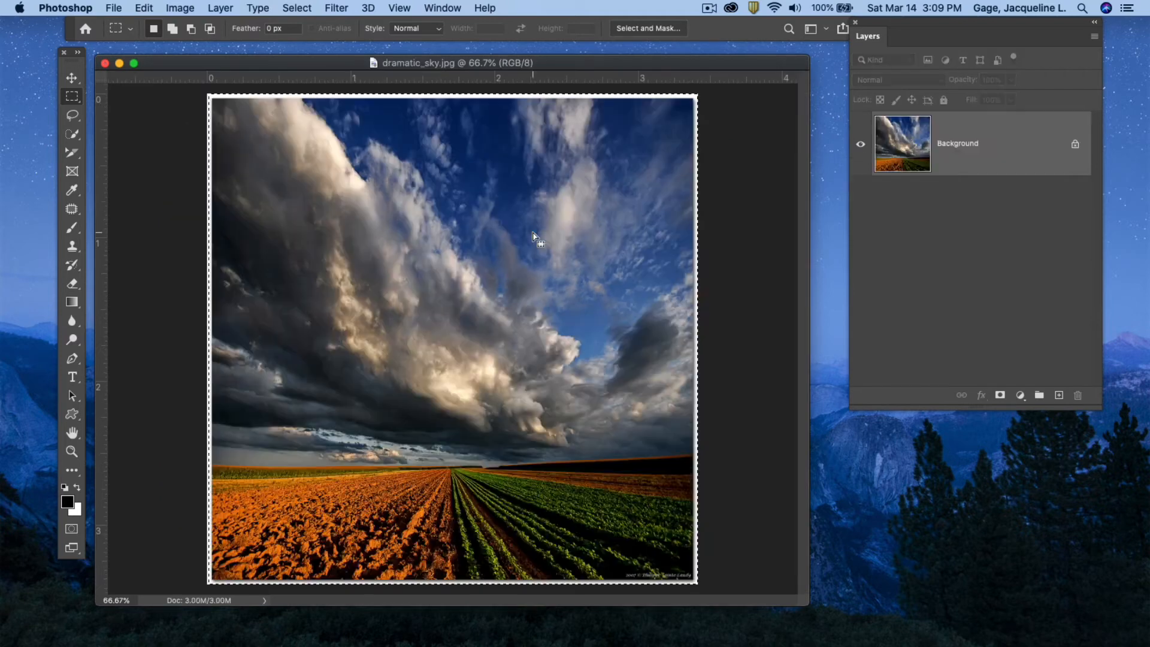
pyautogui.click(105, 63)
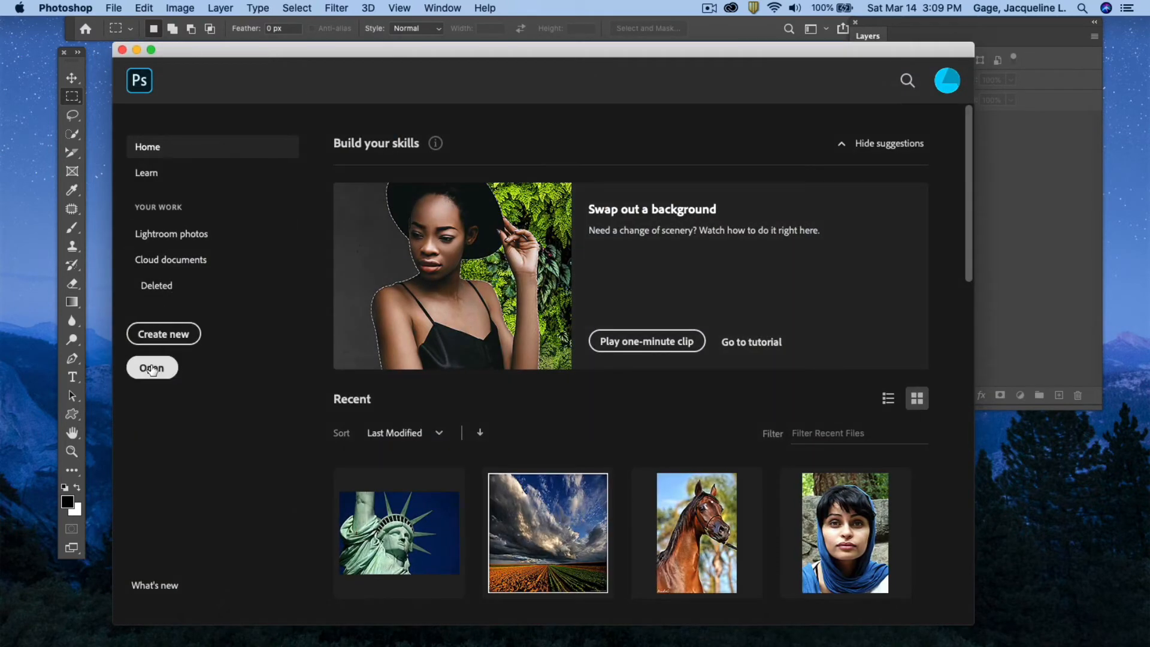
# Open city.jpg and window.jpg from the 09-paste into folder inside class9-Files.
pyautogui.click(152, 368)
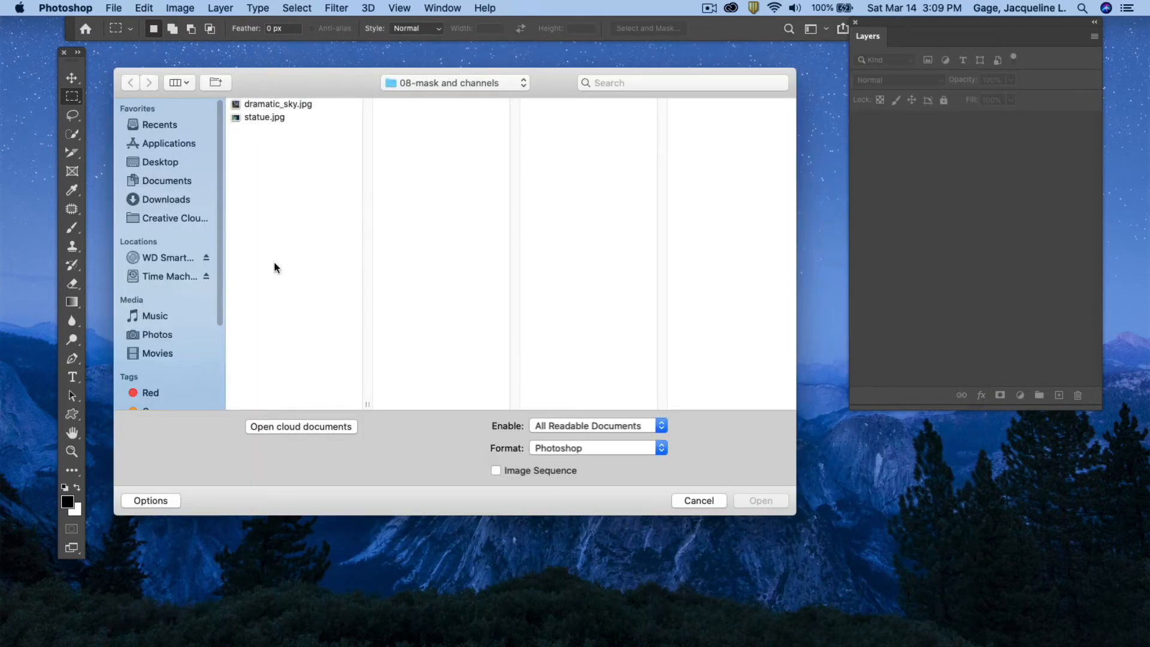
pyautogui.click(161, 163)
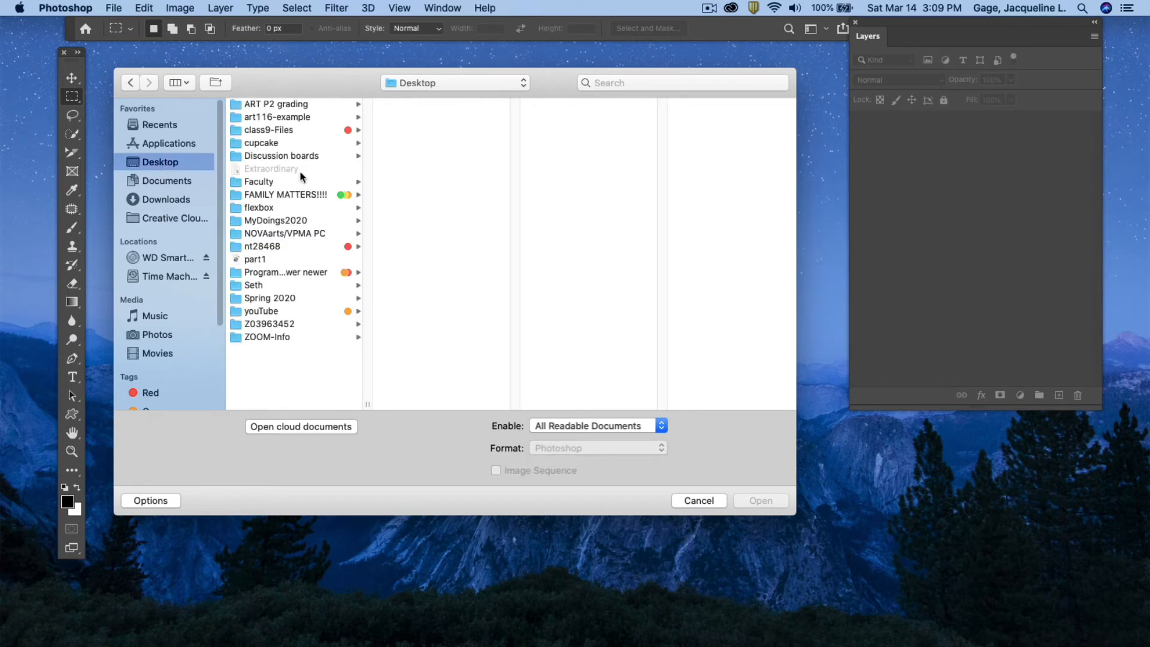
pyautogui.click(272, 129)
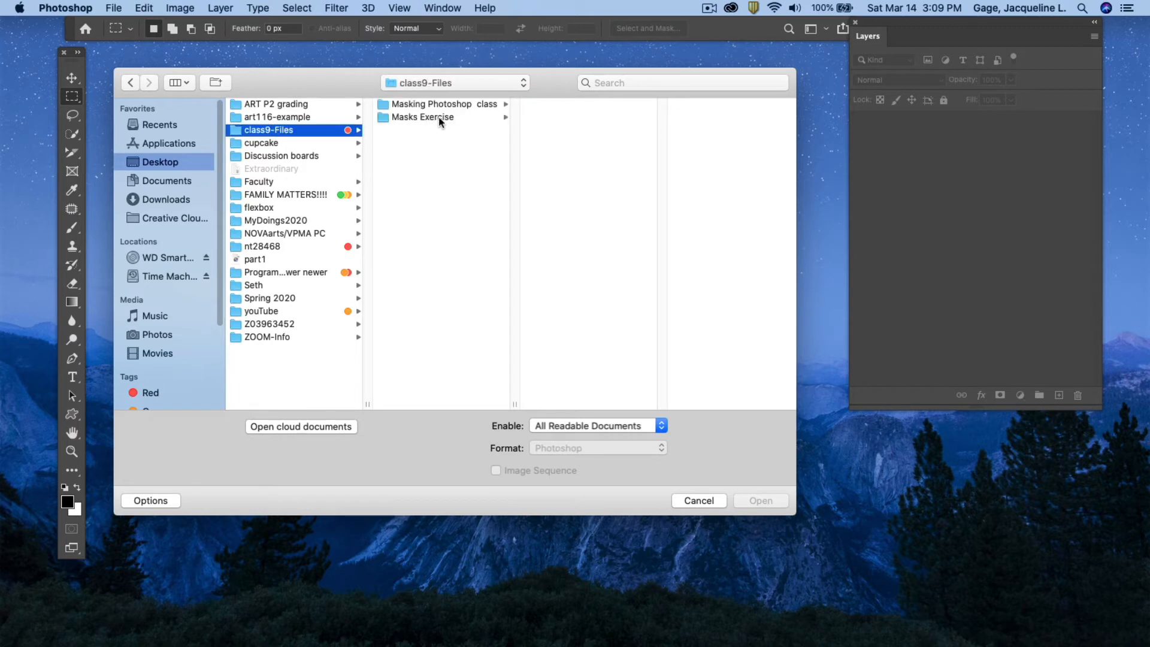
pyautogui.click(445, 105)
pyautogui.click(574, 182)
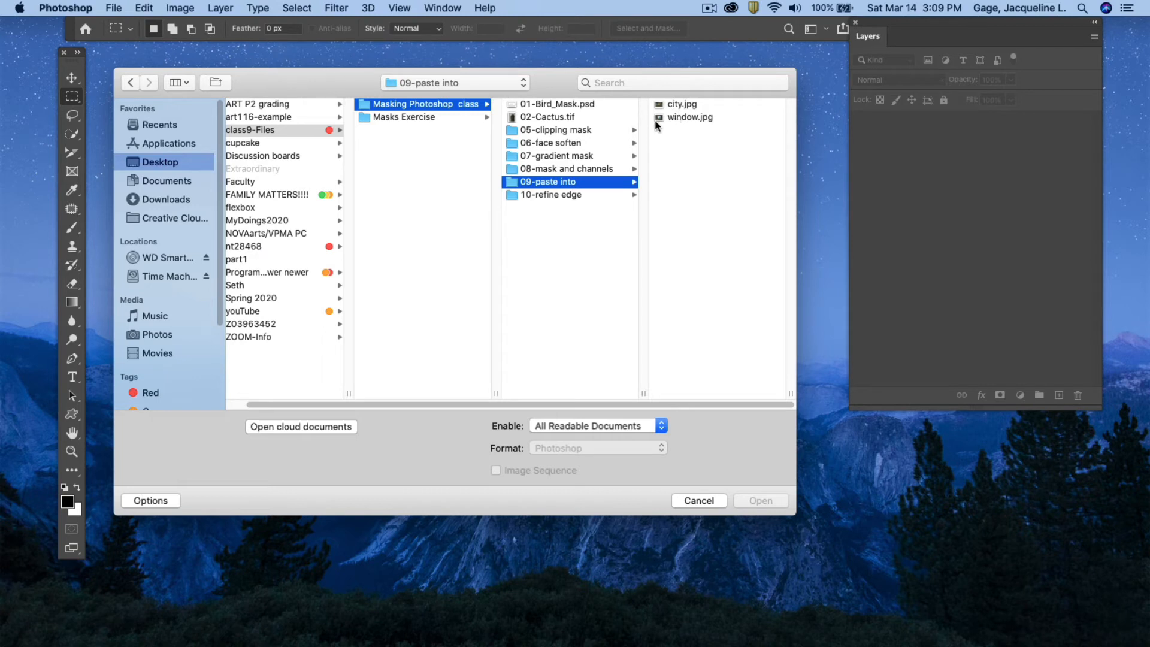
pyautogui.click(680, 117)
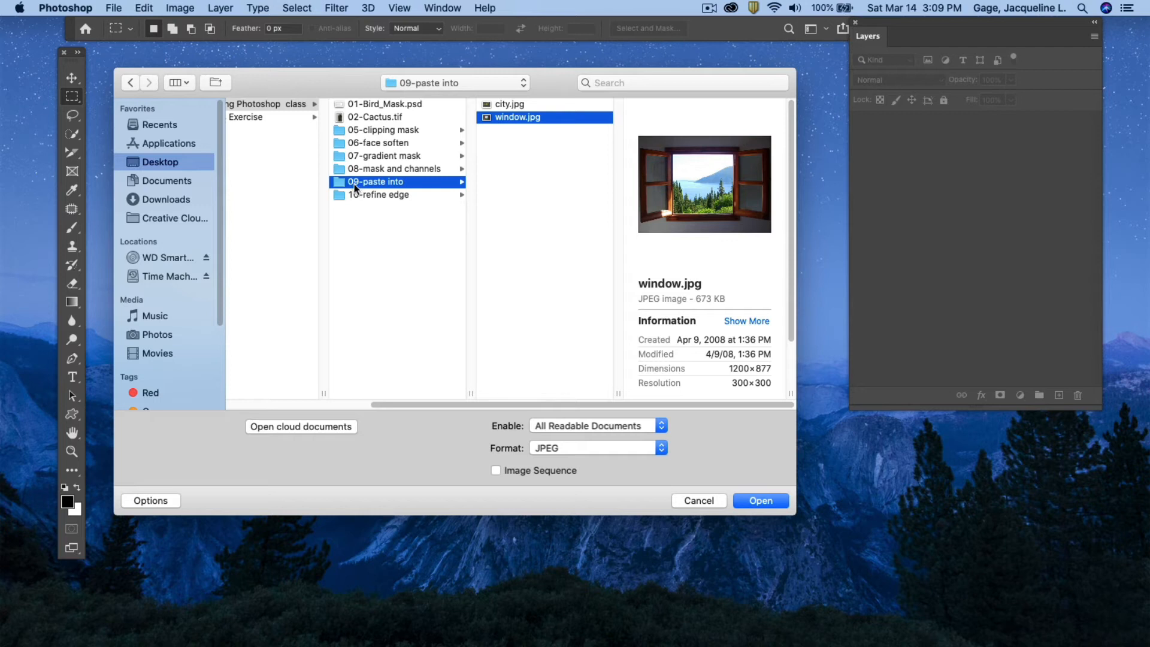
pyautogui.keyDown('shift'); pyautogui.click(516, 104); pyautogui.keyUp('shift')
pyautogui.click(760, 501)
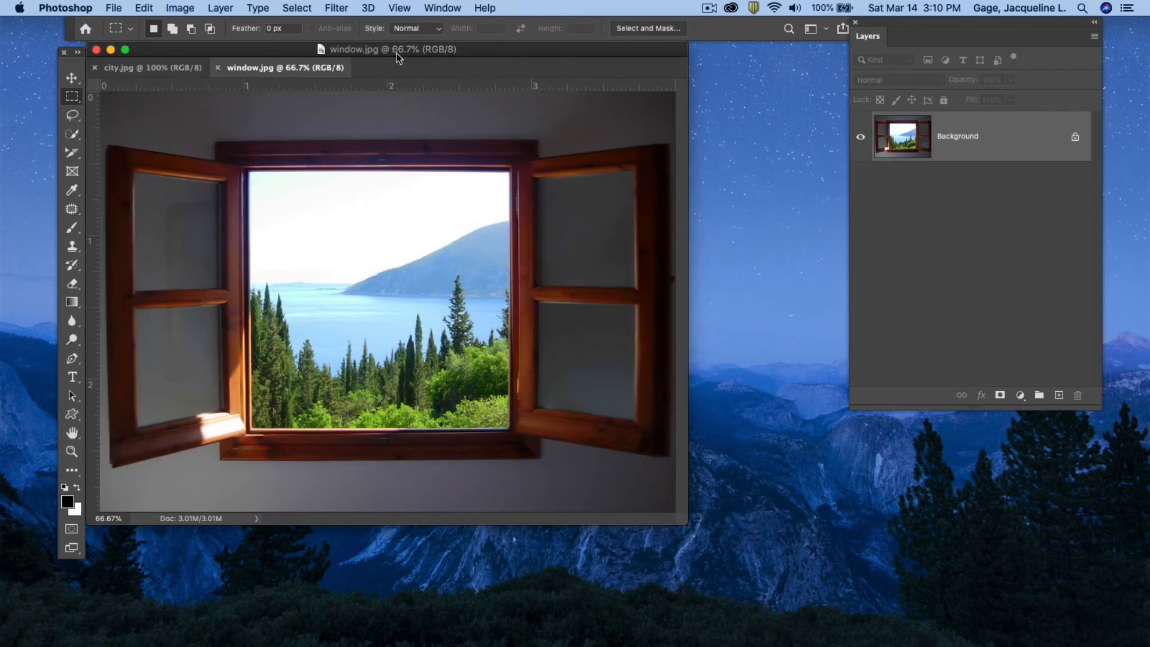
# Switch between the city and window documents to compare the two images.
pyautogui.moveTo(397, 49); pyautogui.dragTo(433, 44)
pyautogui.moveTo(718, 514); pyautogui.dragTo(895, 595)
pyautogui.click(207, 60)
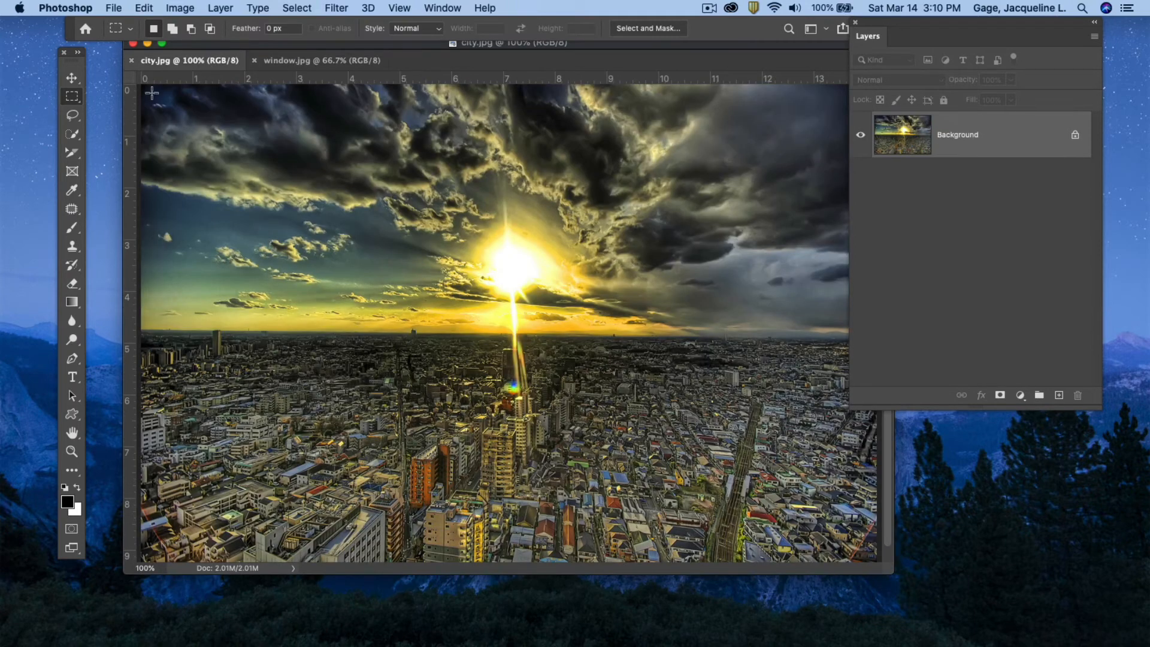
pyautogui.click(303, 63)
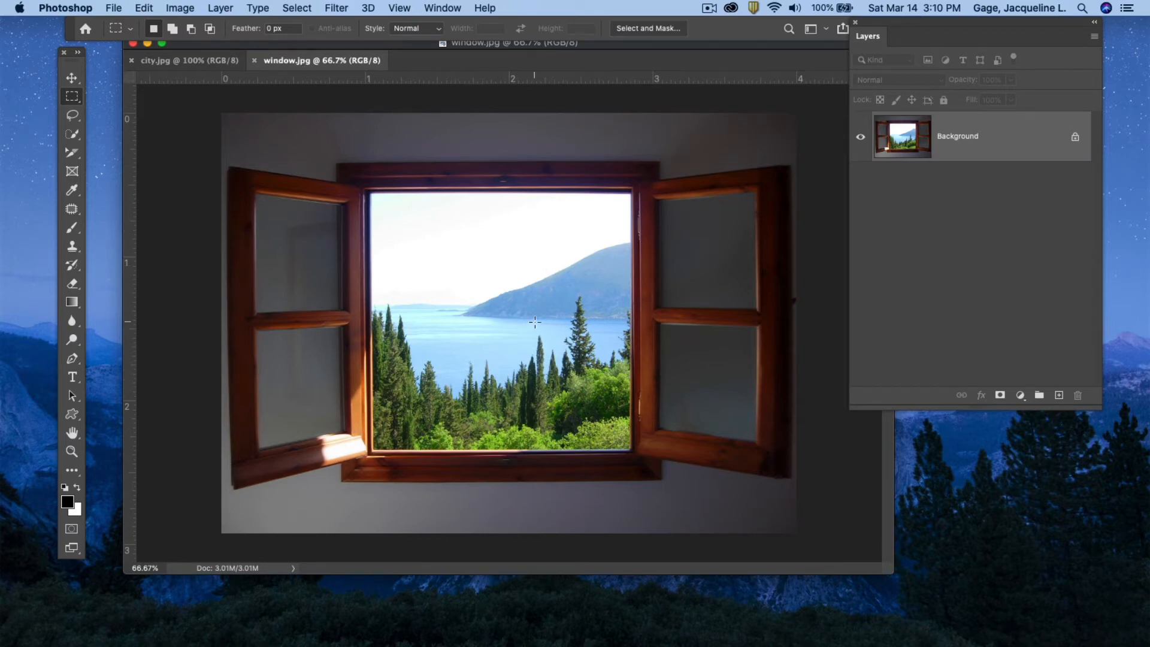
pyautogui.click(164, 63)
pyautogui.click(279, 60)
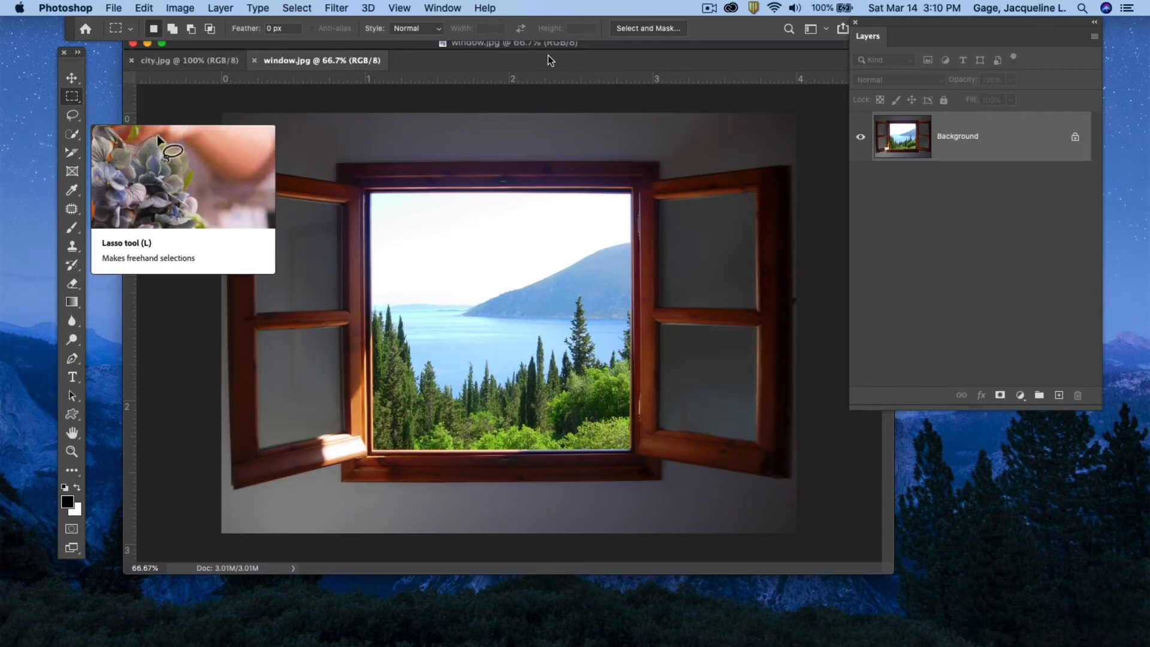
pyautogui.moveTo(613, 52); pyautogui.dragTo(589, 55)
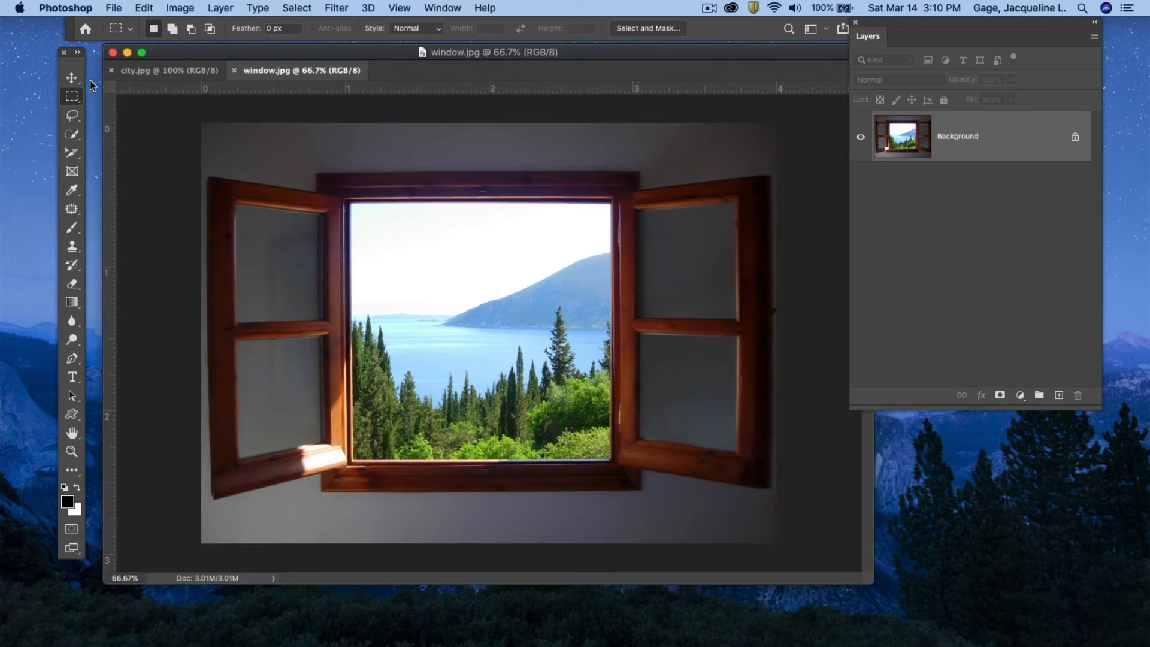
# Select the window's open glass area with the Rectangular Marquee Tool.
pyautogui.click(72, 97)
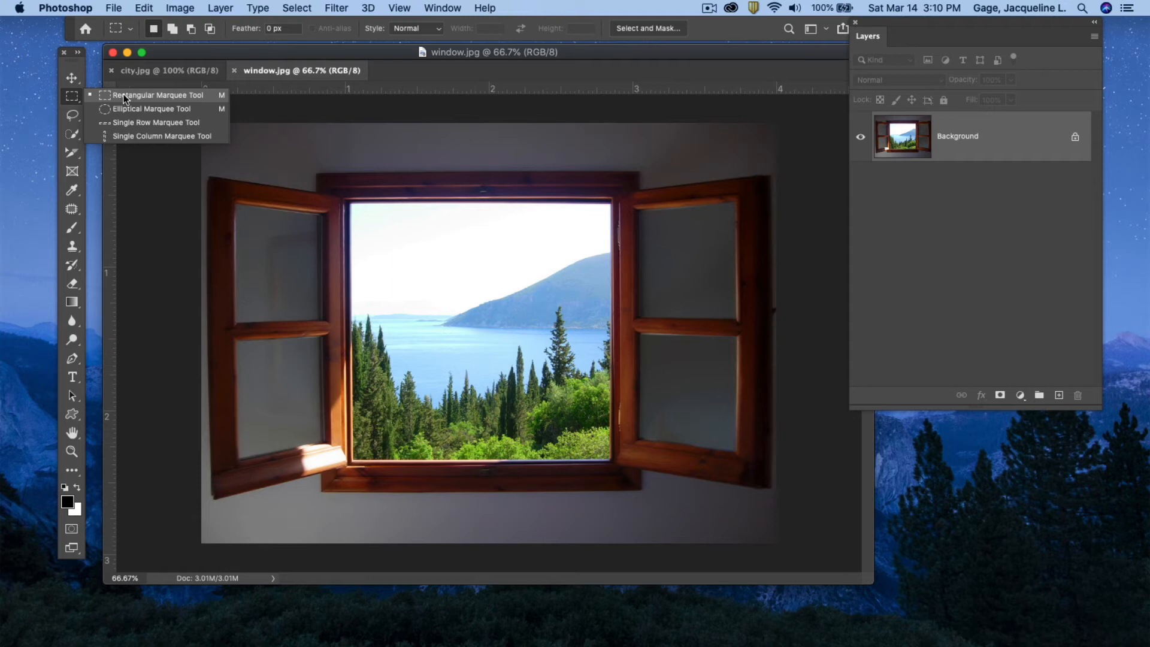
pyautogui.click(124, 99)
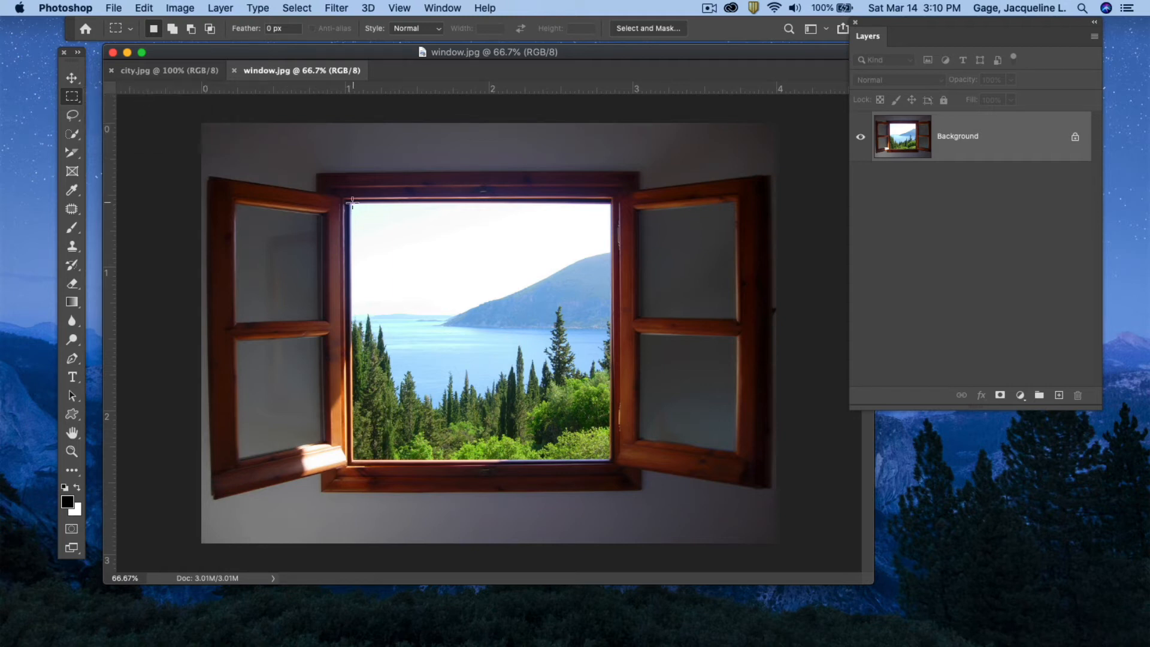
pyautogui.moveTo(347, 200); pyautogui.dragTo(612, 459)
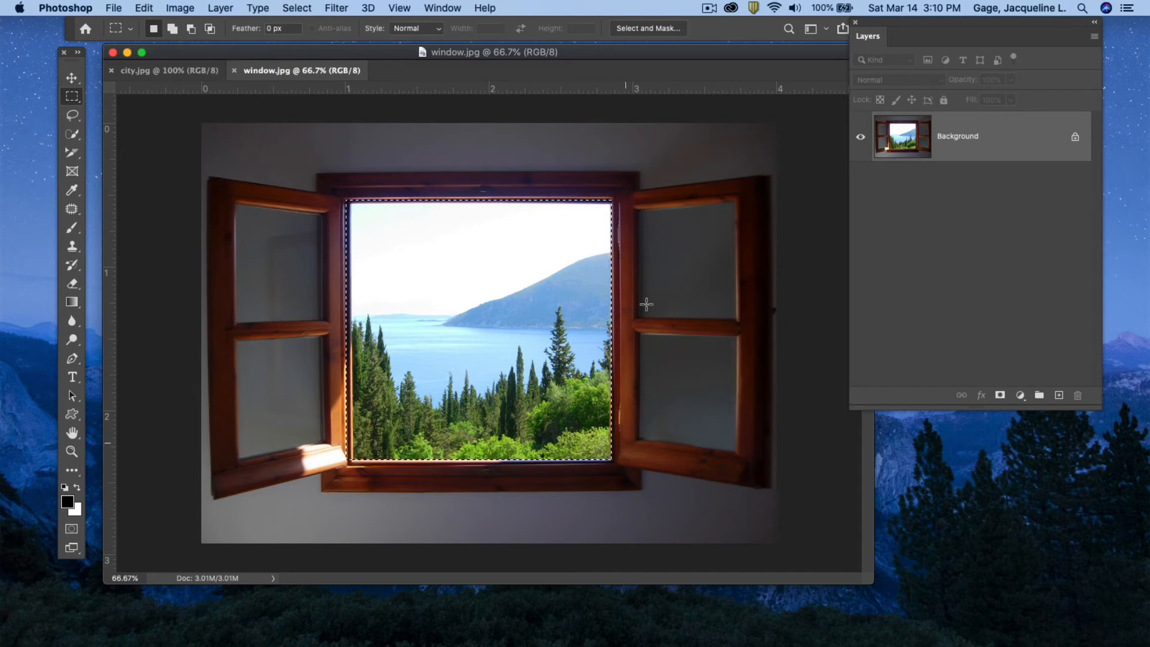
# Select the entire city image with the Rectangular Marquee Tool.
pyautogui.click(169, 70)
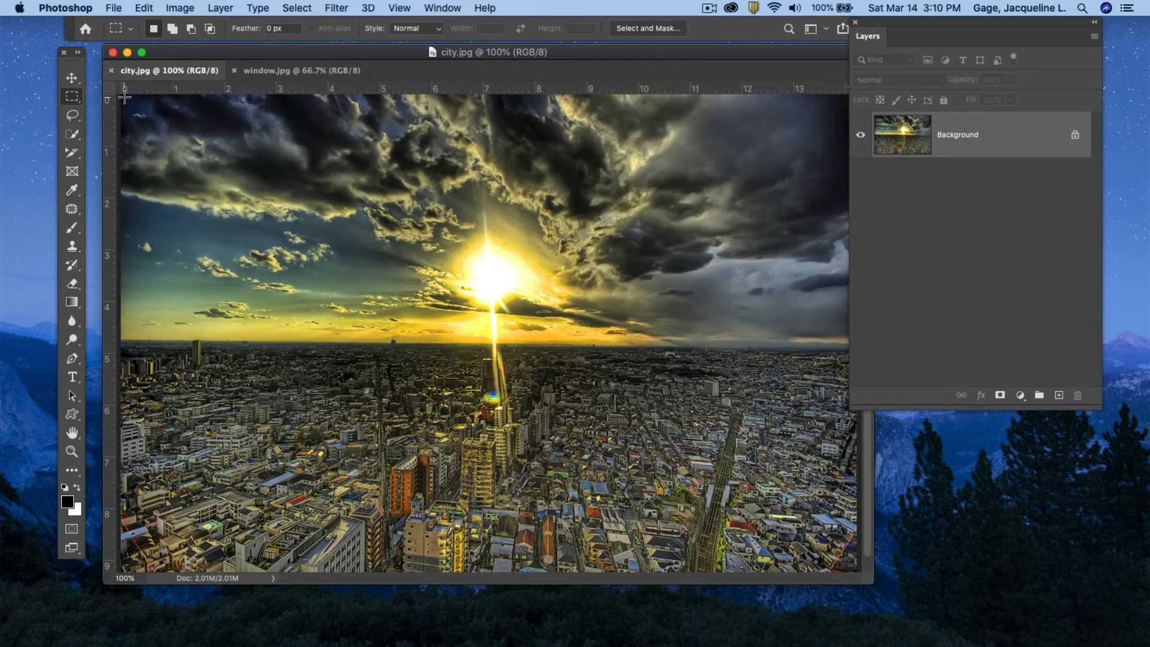
pyautogui.moveTo(123, 99); pyautogui.dragTo(958, 611)
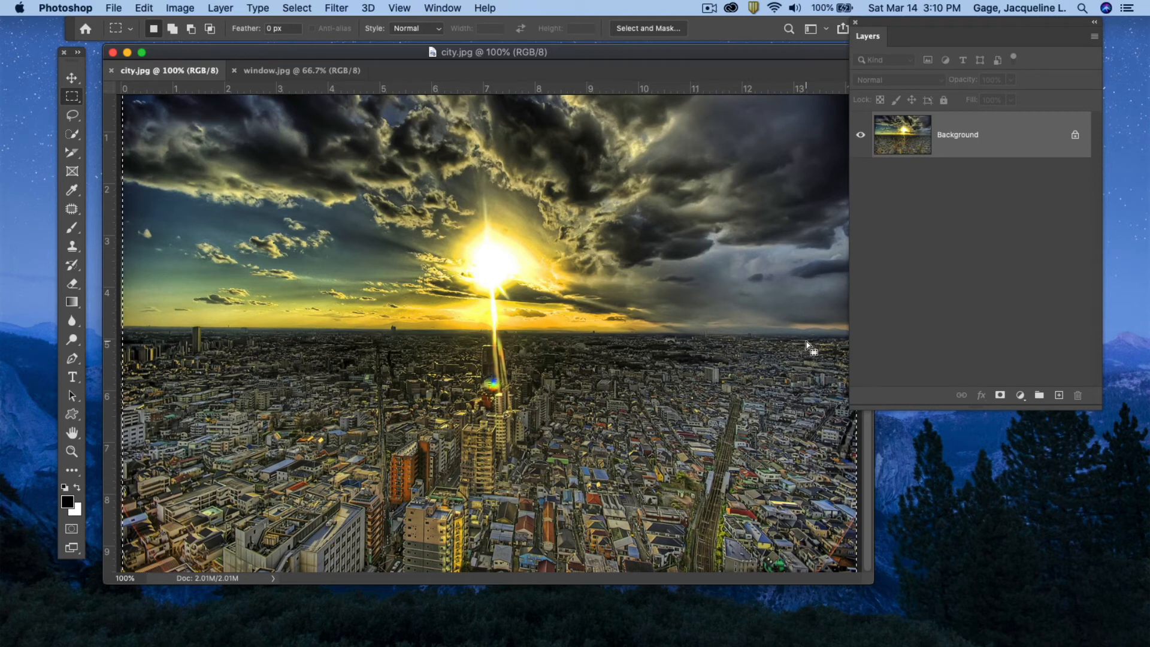
# Copy the selected city image and use Paste Into to place it inside the window opening's selection.
pyautogui.click(147, 10)
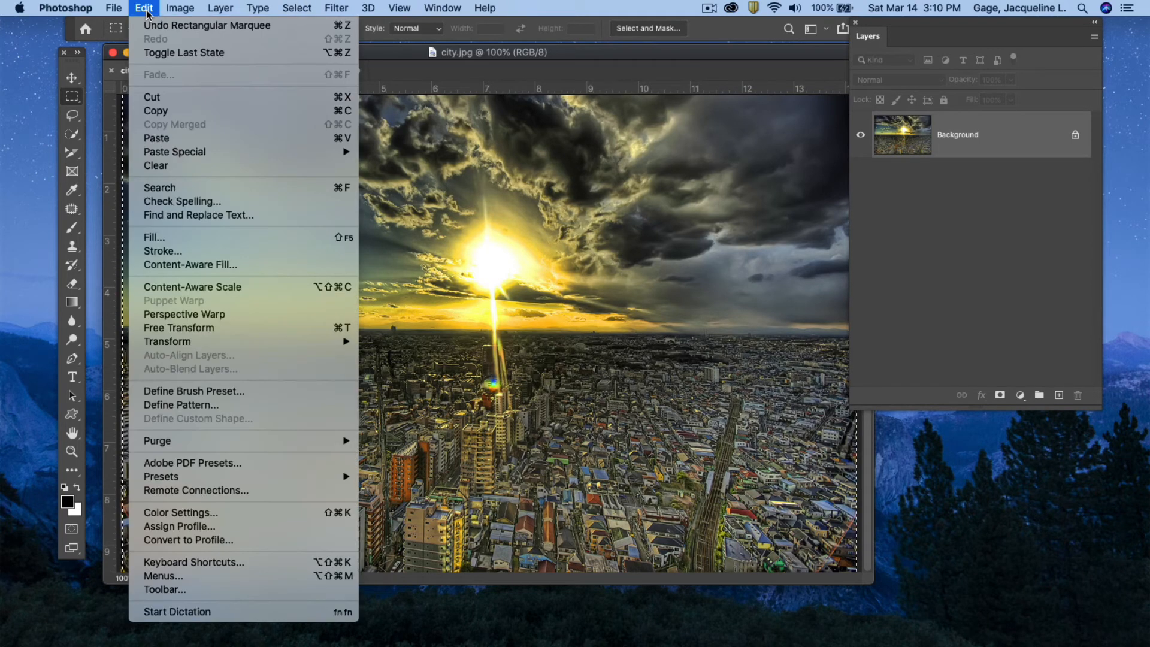
pyautogui.click(153, 110)
pyautogui.click(275, 70)
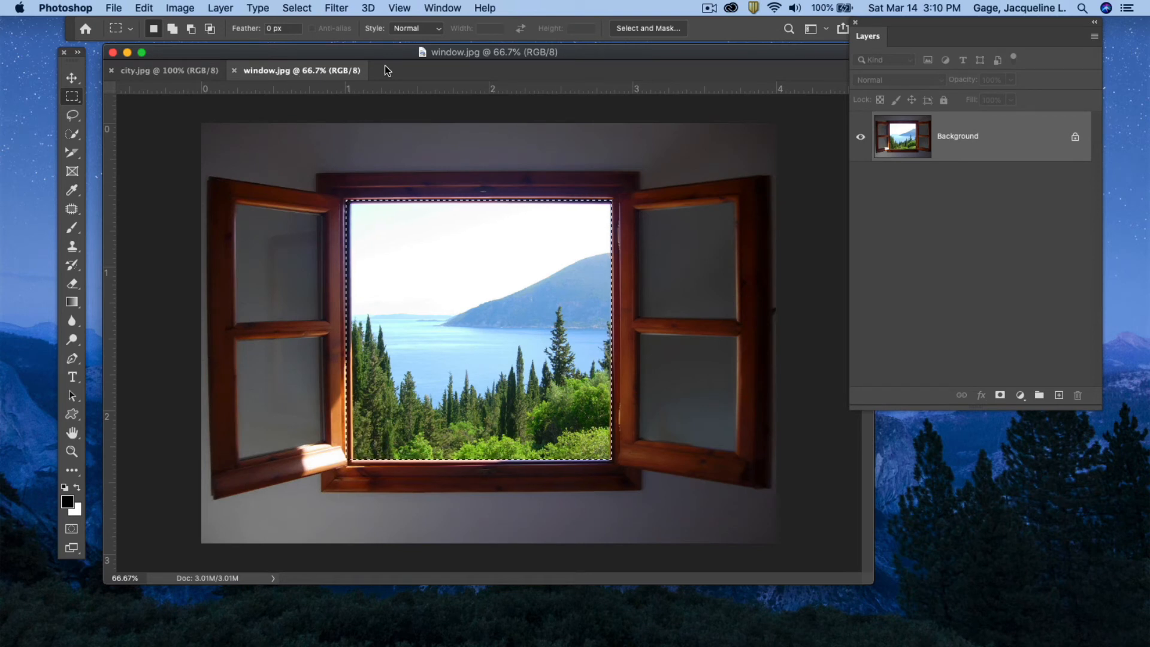
pyautogui.click(145, 9)
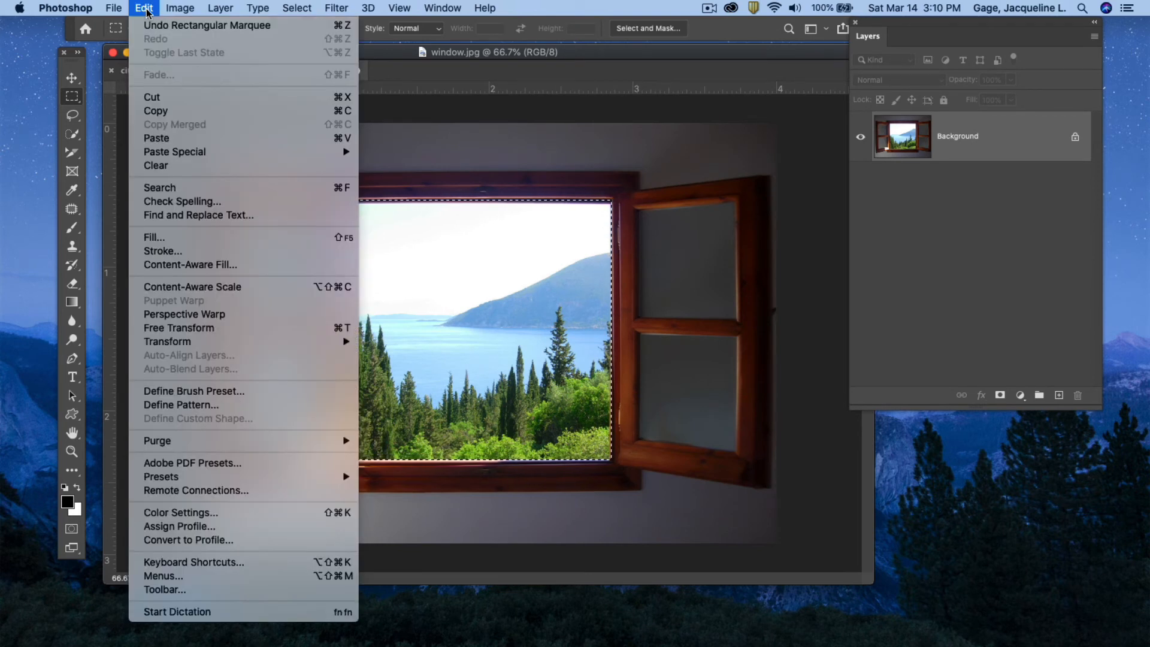
pyautogui.moveTo(335, 151)
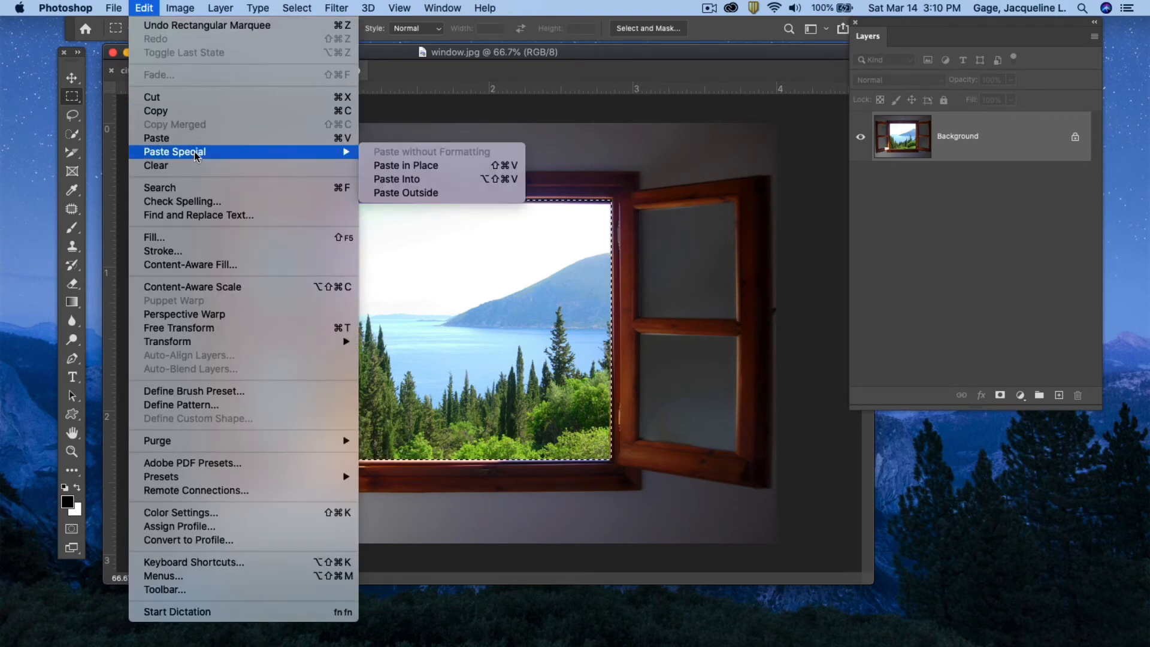
pyautogui.click(423, 179)
pyautogui.moveTo(919, 23); pyautogui.dragTo(717, 123)
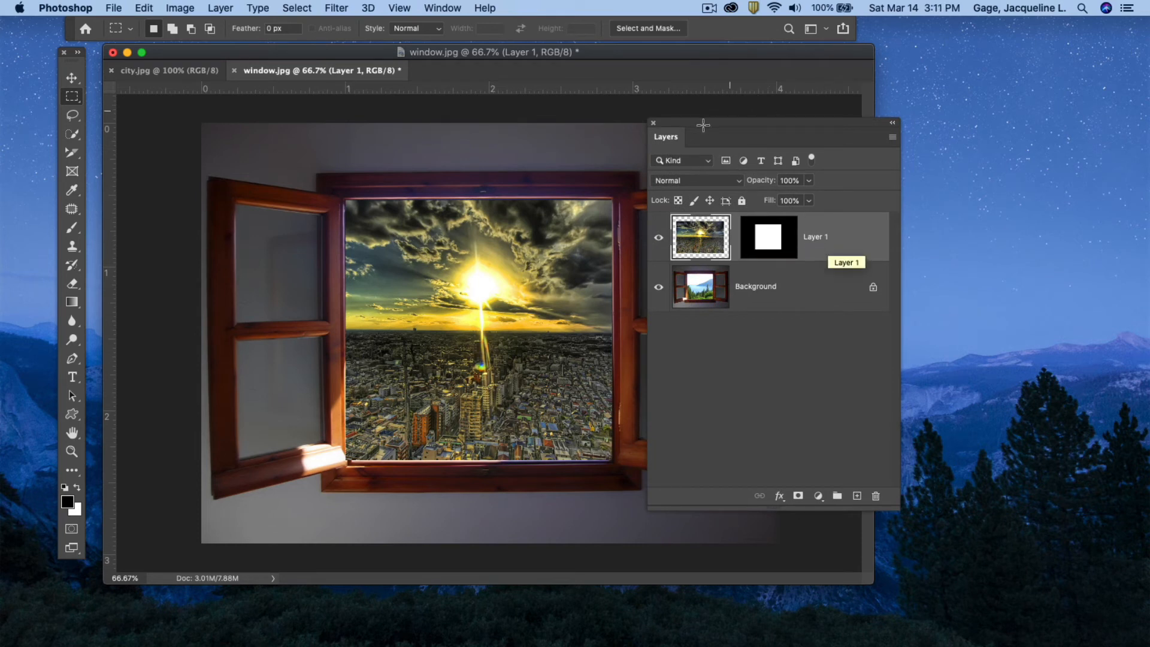
pyautogui.moveTo(693, 124); pyautogui.dragTo(829, 116)
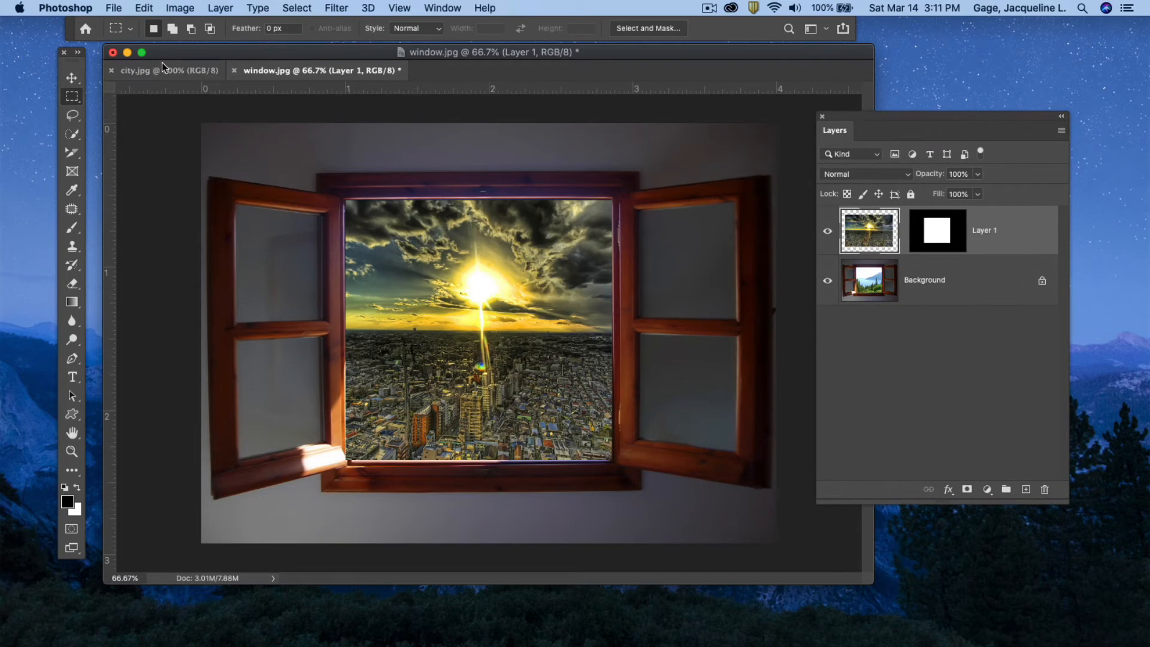
# Close the city document.
pyautogui.click(235, 71)
pyautogui.click(522, 234)
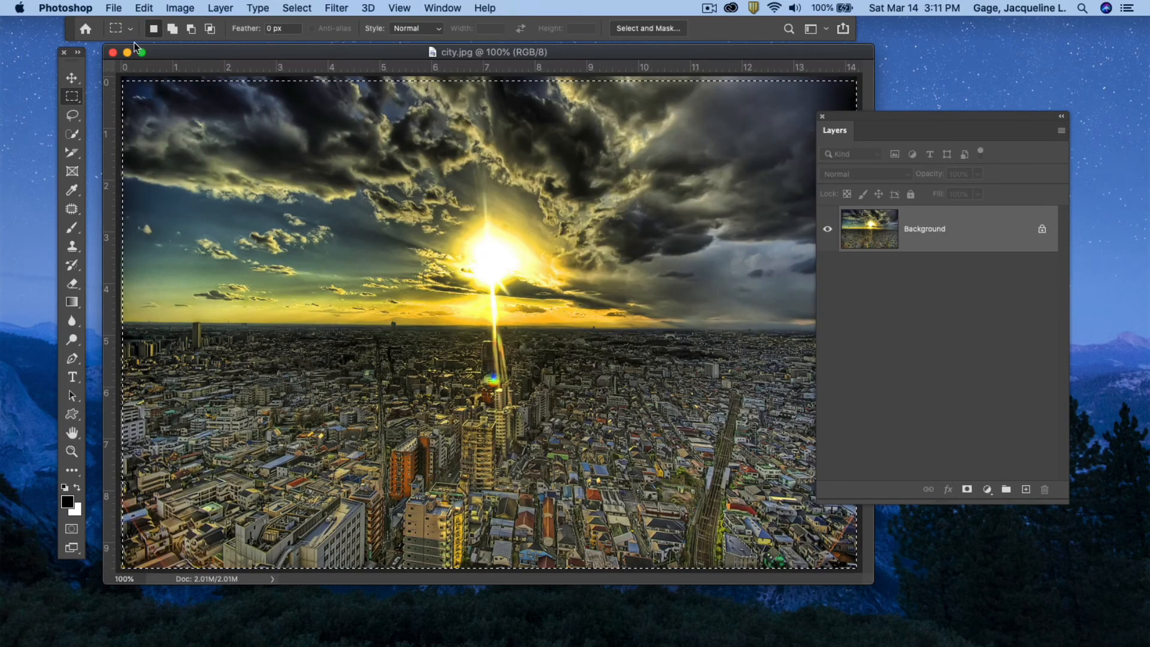
pyautogui.click(112, 52)
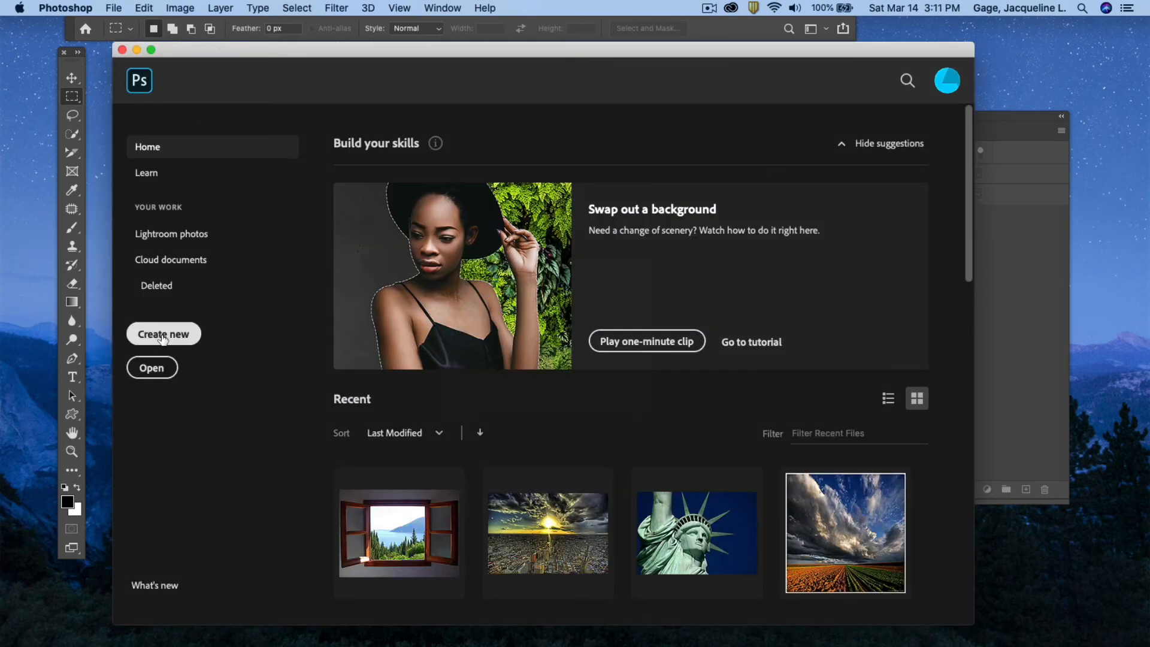
# Open 04.psd from the 10-refine edge folder inside class9-Files.
pyautogui.click(151, 369)
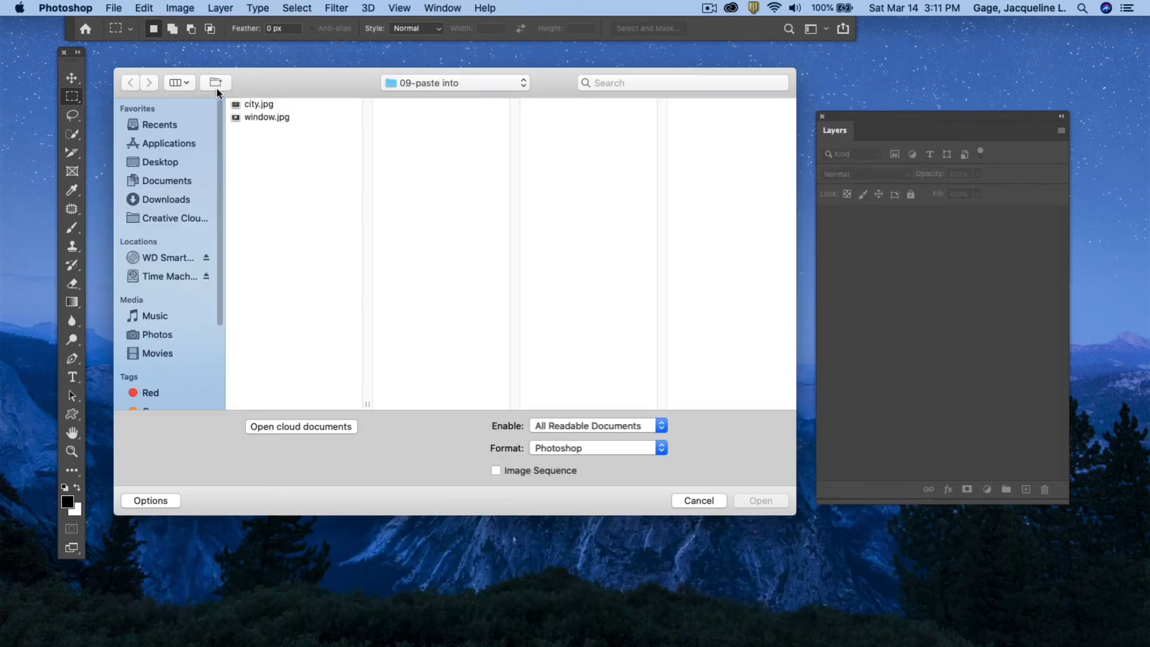
pyautogui.click(147, 164)
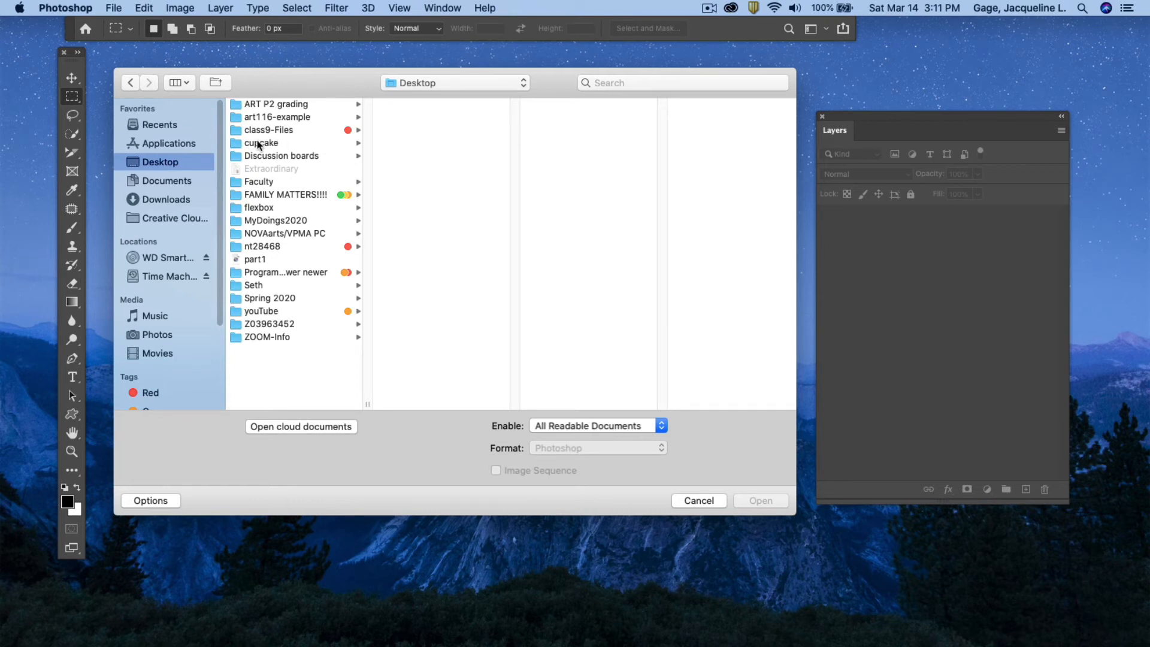
pyautogui.click(268, 130)
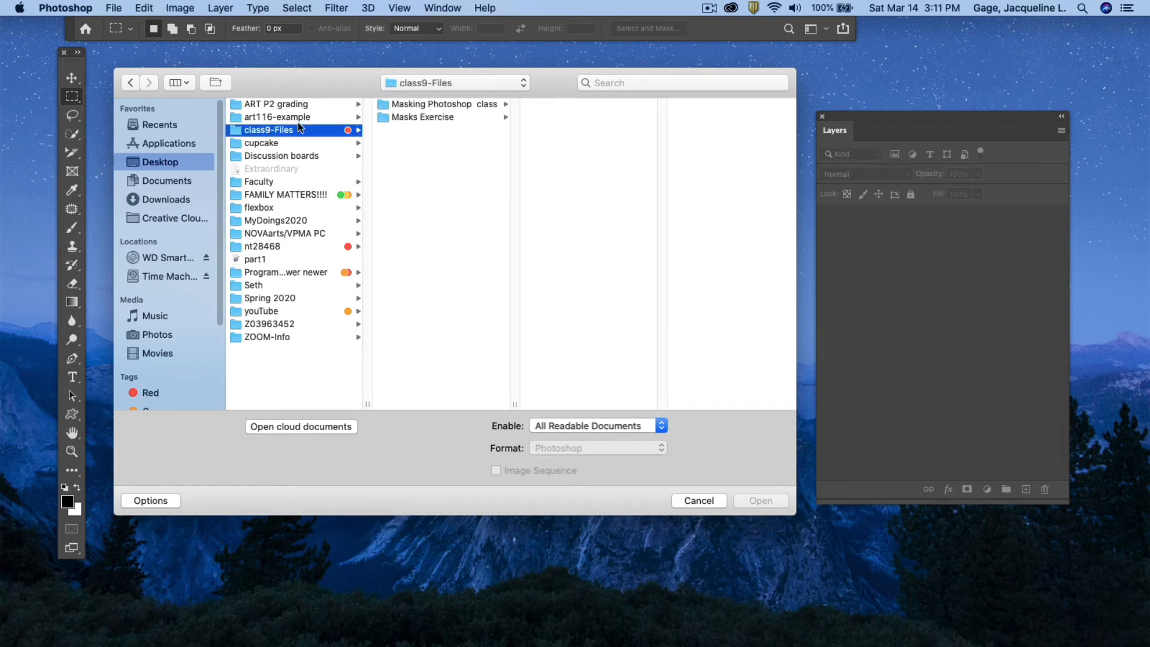
pyautogui.click(434, 107)
pyautogui.click(585, 182)
pyautogui.click(580, 195)
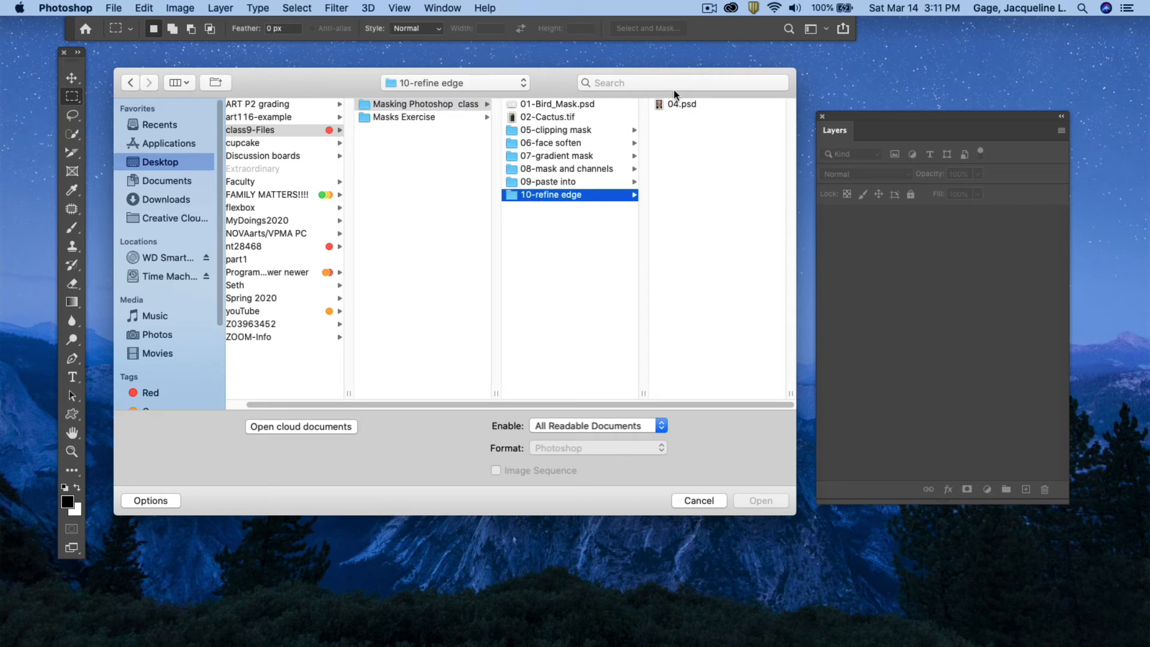
pyautogui.click(673, 105)
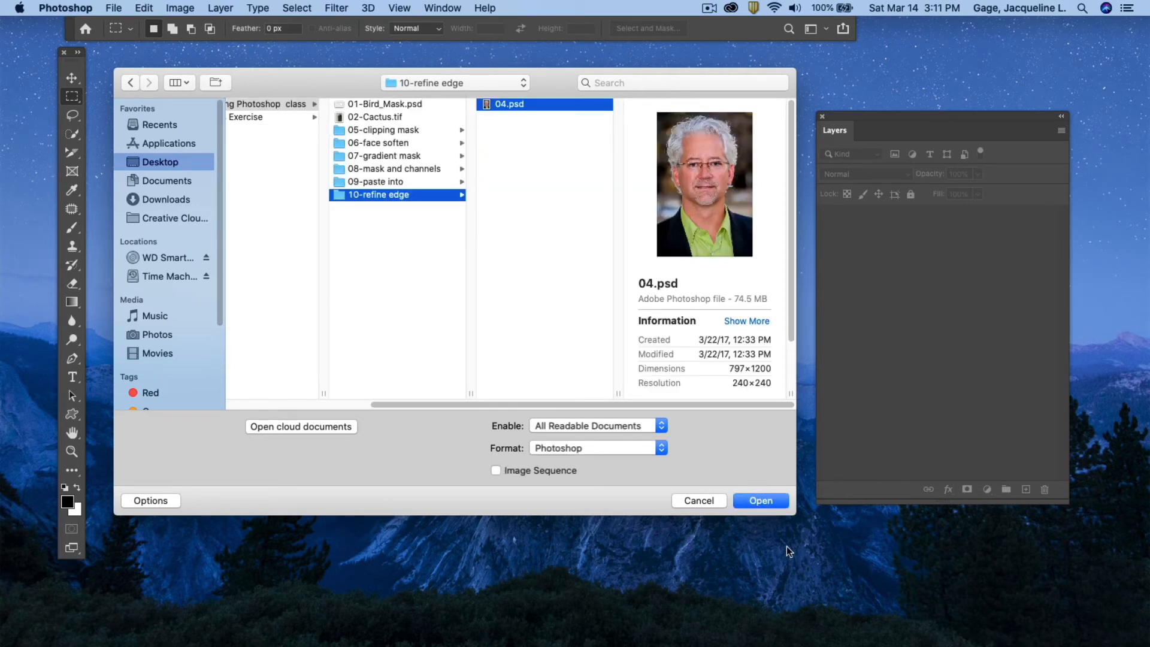
pyautogui.click(765, 501)
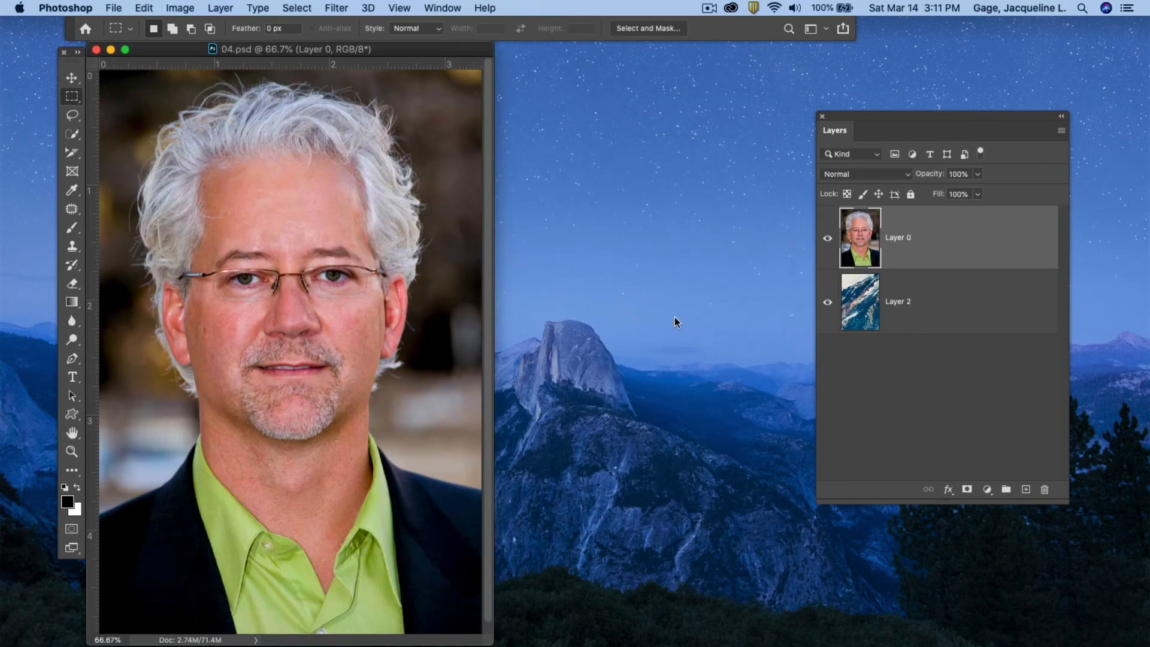
# Select the man's head and shoulders in the portrait with the Quick Selection Tool.
pyautogui.moveTo(405, 55); pyautogui.dragTo(445, 47)
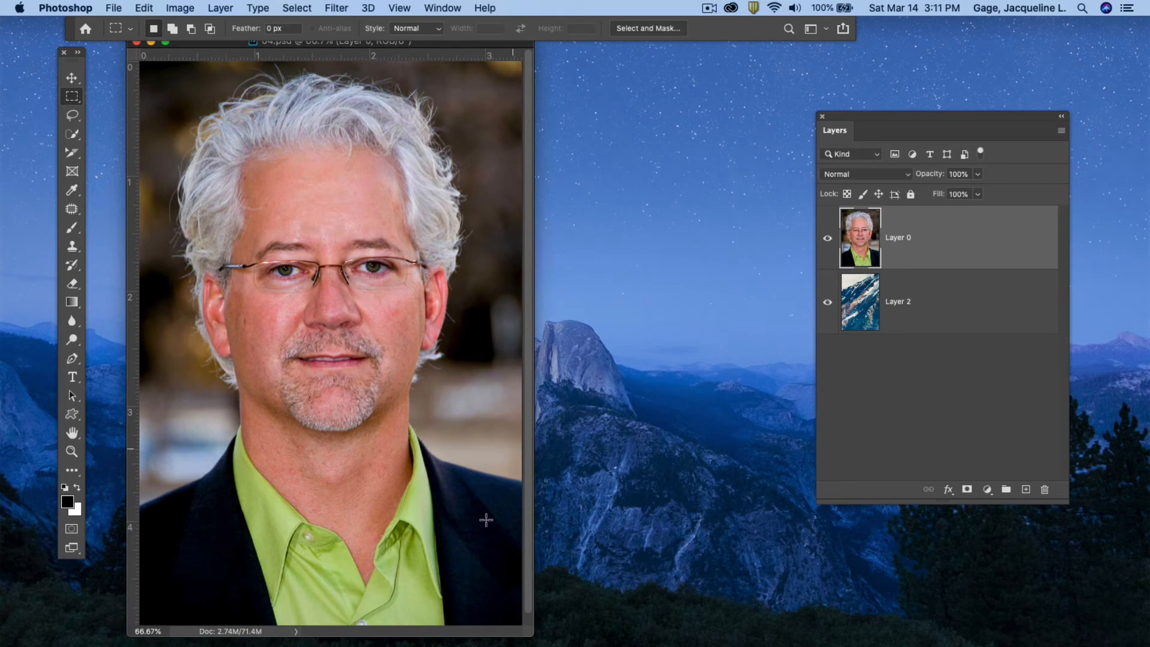
pyautogui.moveTo(532, 640); pyautogui.dragTo(704, 645)
pyautogui.moveTo(267, 54); pyautogui.dragTo(258, 61)
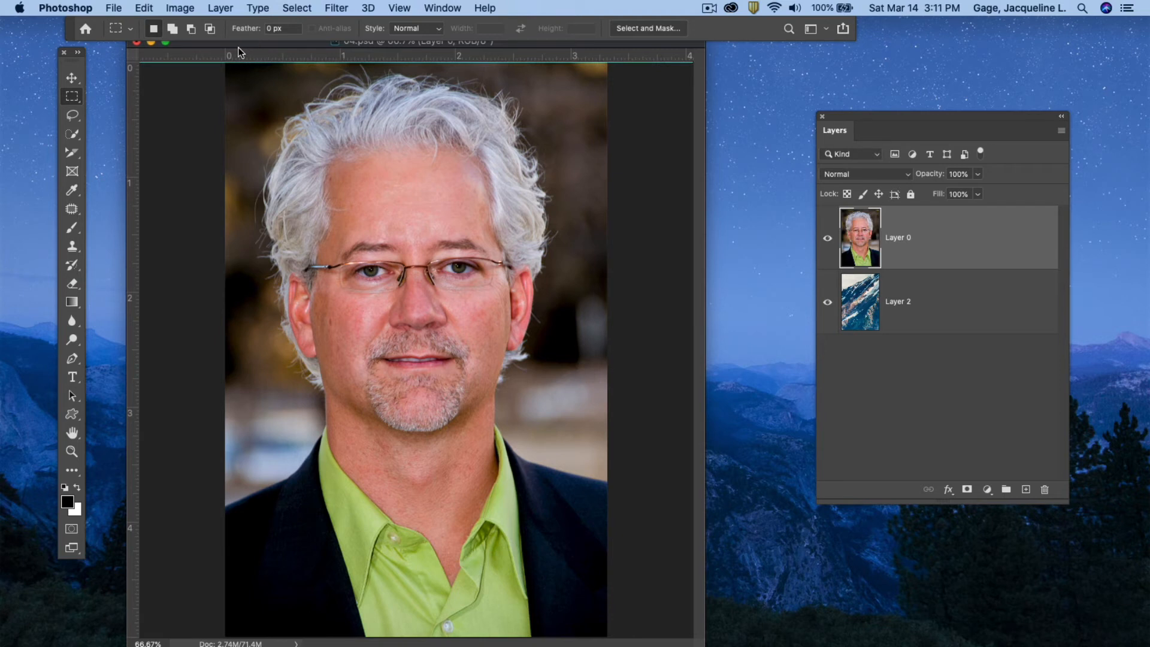
pyautogui.moveTo(134, 48); pyautogui.dragTo(60, 45)
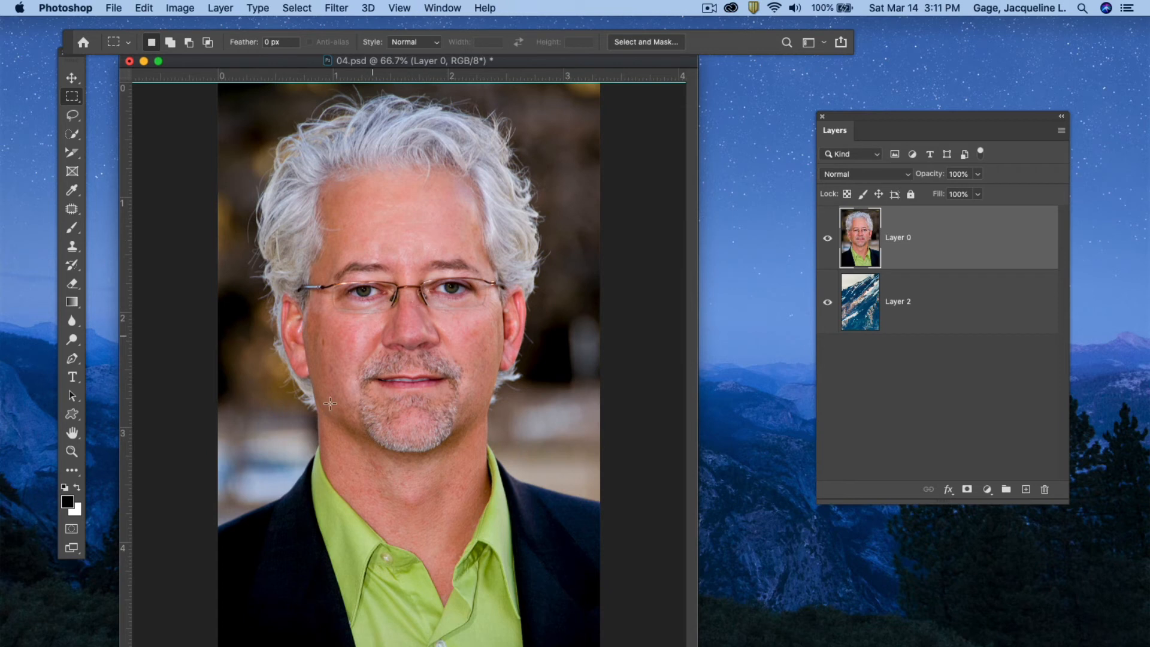
pyautogui.click(69, 138)
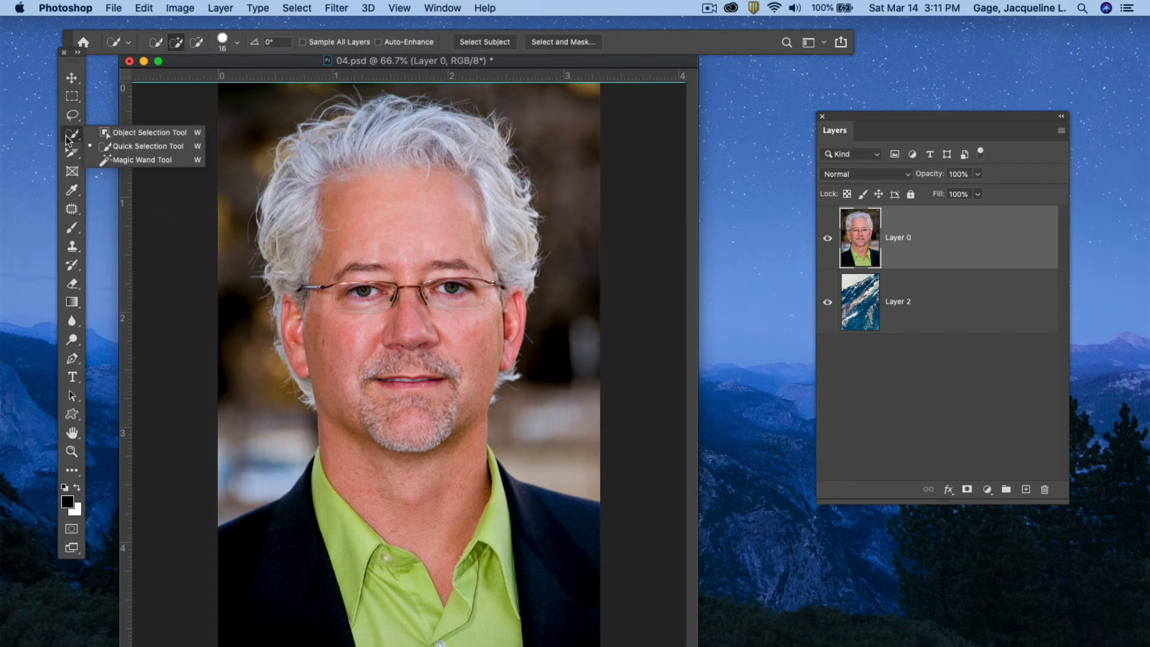
pyautogui.click(144, 146)
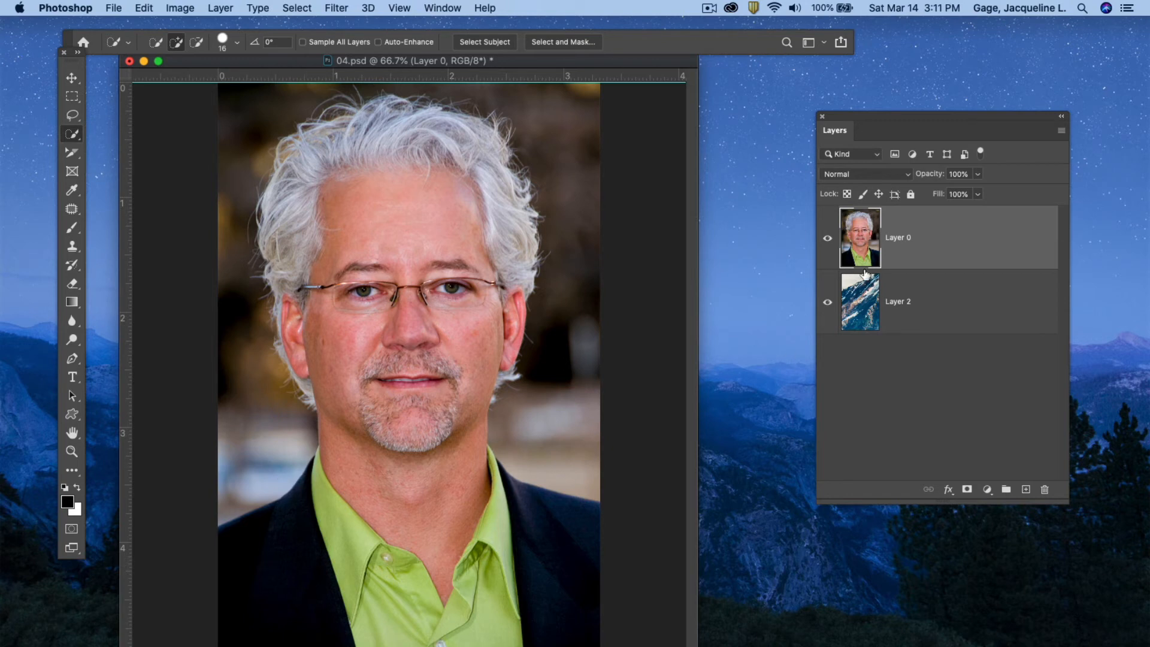
pyautogui.moveTo(885, 114); pyautogui.dragTo(756, 111)
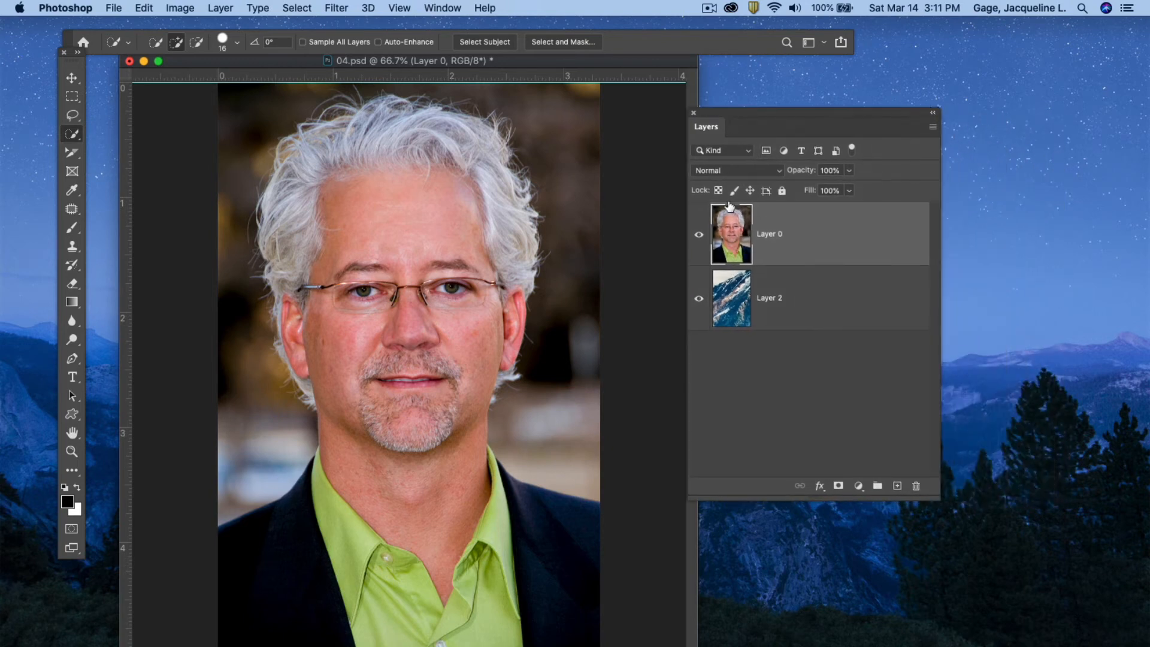
pyautogui.moveTo(796, 284); pyautogui.dragTo(798, 245)
pyautogui.click(802, 225)
pyautogui.moveTo(249, 599)
pyautogui.mouseDown()
pyautogui.moveTo(298, 585)
pyautogui.moveTo(364, 546)
pyautogui.moveTo(387, 488)
pyautogui.moveTo(400, 397)
pyautogui.moveTo(391, 340)
pyautogui.moveTo(350, 302)
pyautogui.mouseUp()
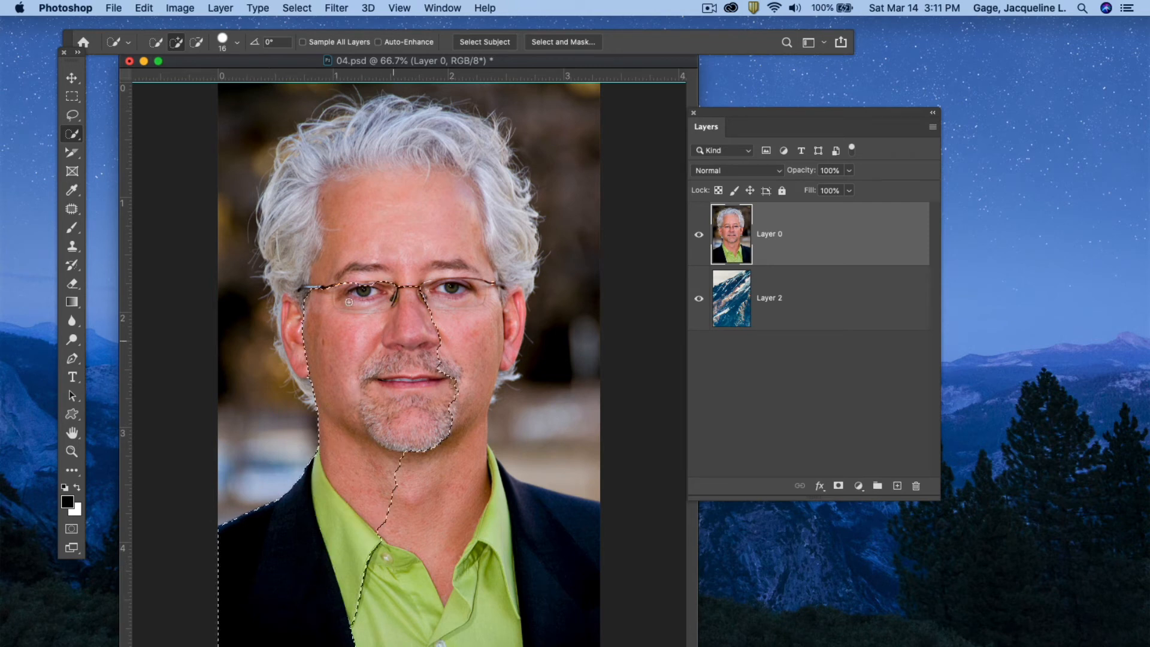
pyautogui.moveTo(308, 360)
pyautogui.mouseDown()
pyautogui.moveTo(294, 341)
pyautogui.moveTo(297, 221)
pyautogui.moveTo(325, 156)
pyautogui.moveTo(410, 133)
pyautogui.moveTo(444, 140)
pyautogui.moveTo(481, 186)
pyautogui.mouseUp()
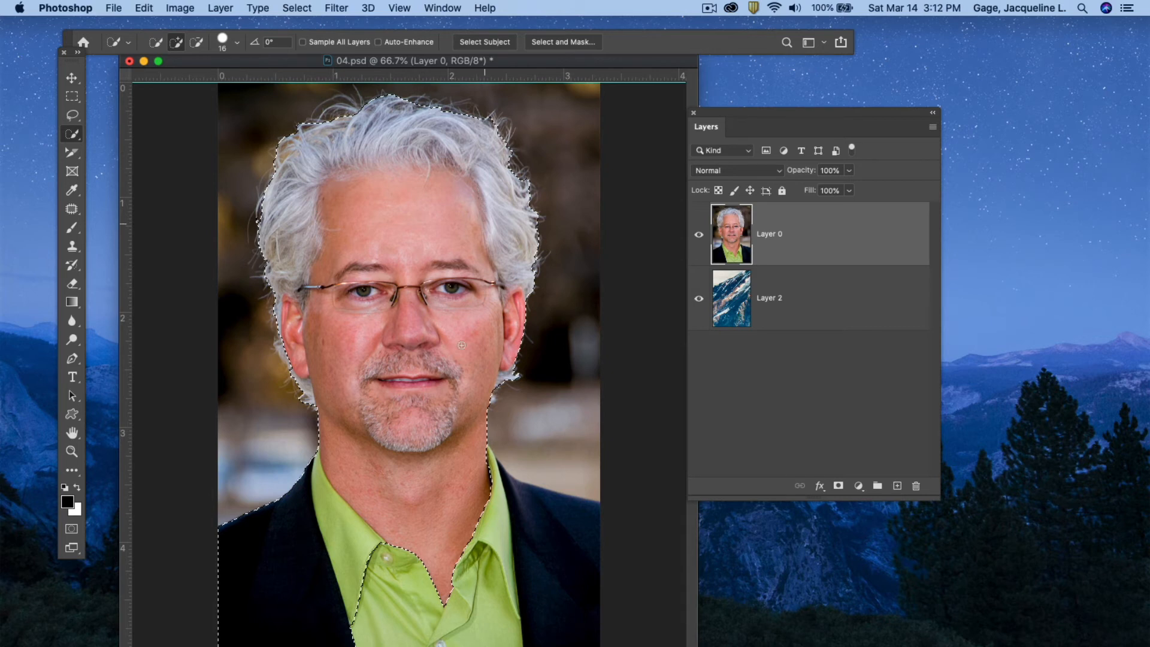
pyautogui.moveTo(473, 481)
pyautogui.mouseDown()
pyautogui.moveTo(599, 578)
pyautogui.moveTo(556, 604)
pyautogui.moveTo(448, 612)
pyautogui.mouseUp()
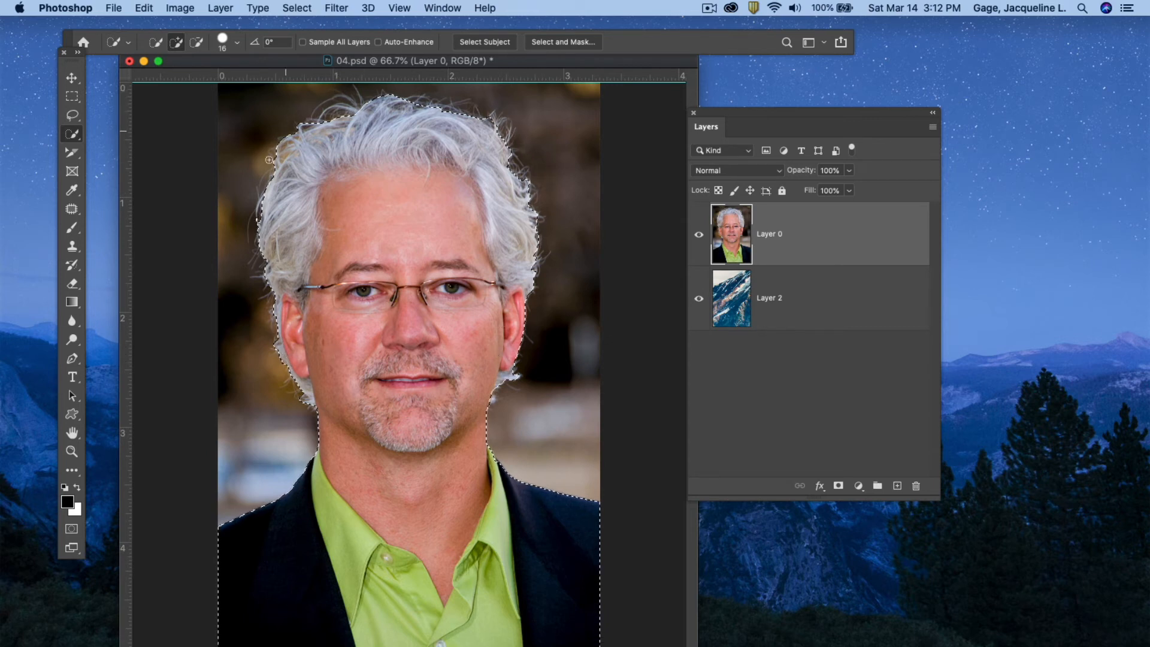
# Hide and reshow the portrait layer to check the layer beneath it.
pyautogui.click(698, 234)
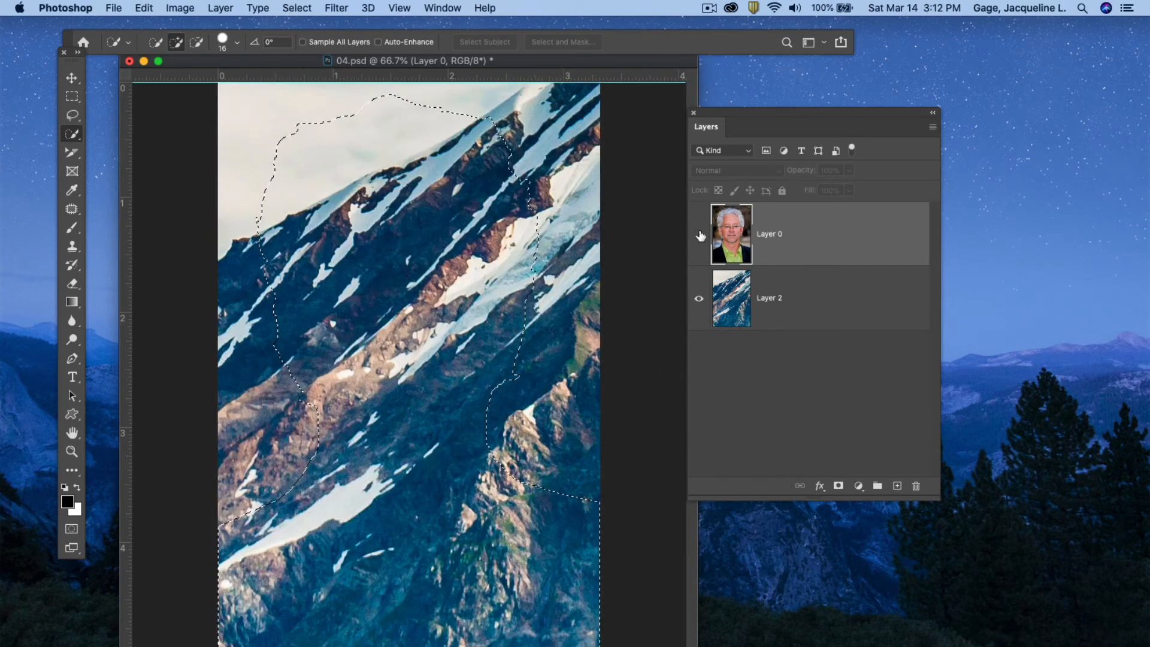
pyautogui.click(698, 237)
pyautogui.moveTo(743, 113)
pyautogui.mouseDown()
pyautogui.moveTo(725, 116)
pyautogui.moveTo(735, 106)
pyautogui.mouseUp()
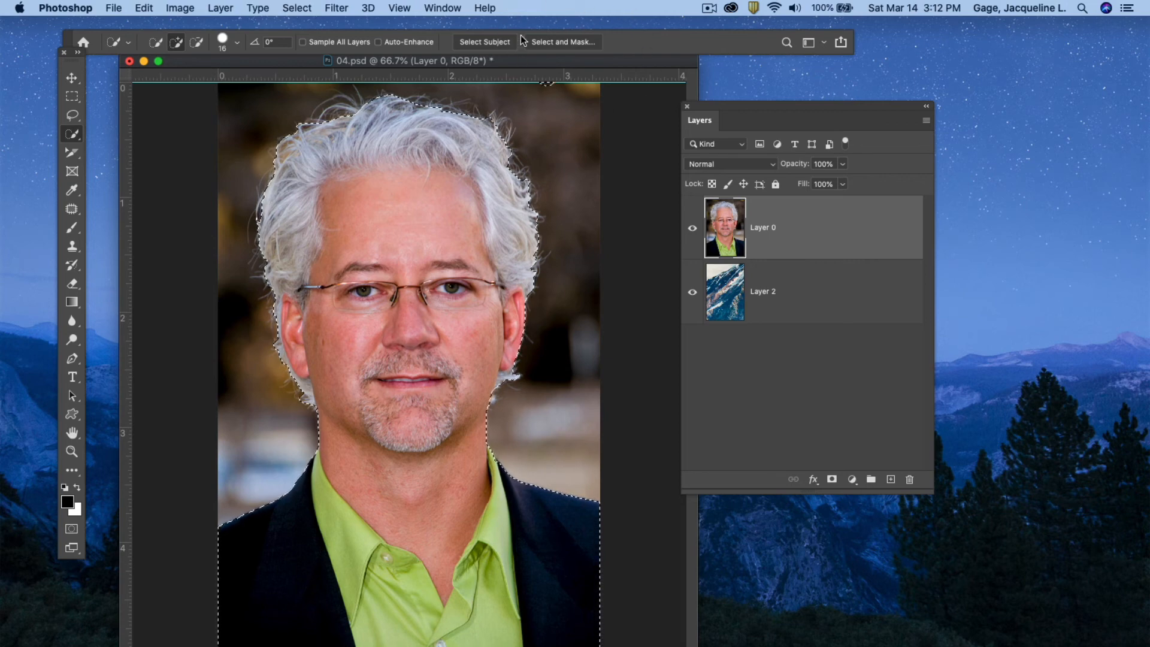
# Open Select and Mask for the selection and raise the Onion Skin transparency to 31%.
pyautogui.click(553, 42)
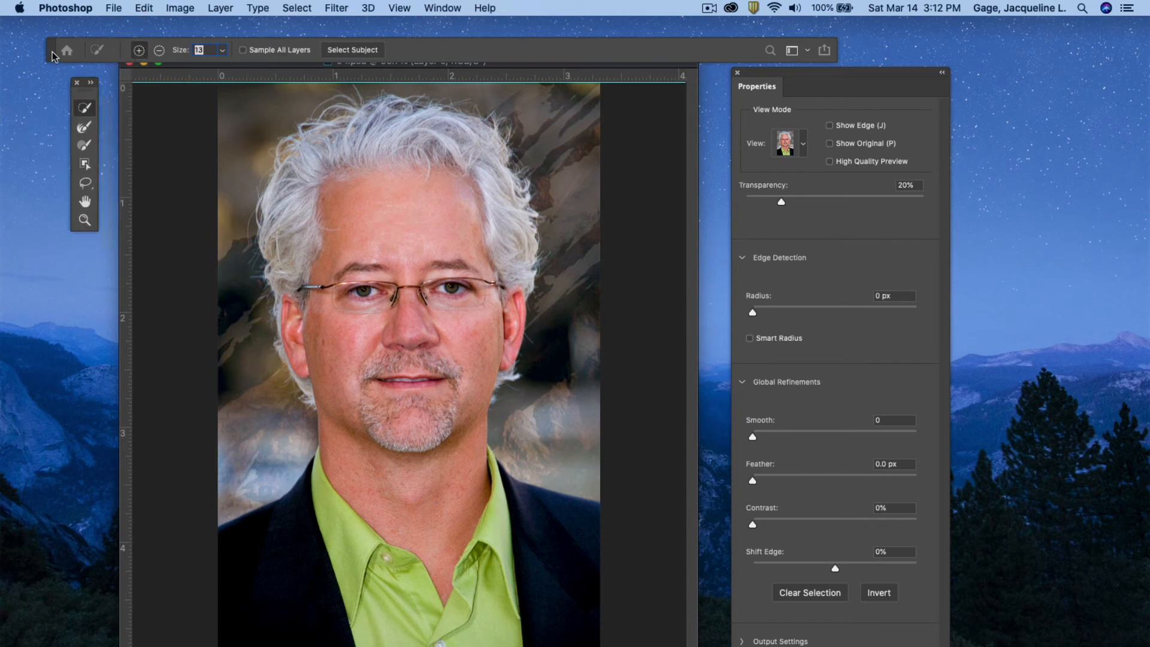
pyautogui.moveTo(192, 62); pyautogui.dragTo(175, 52)
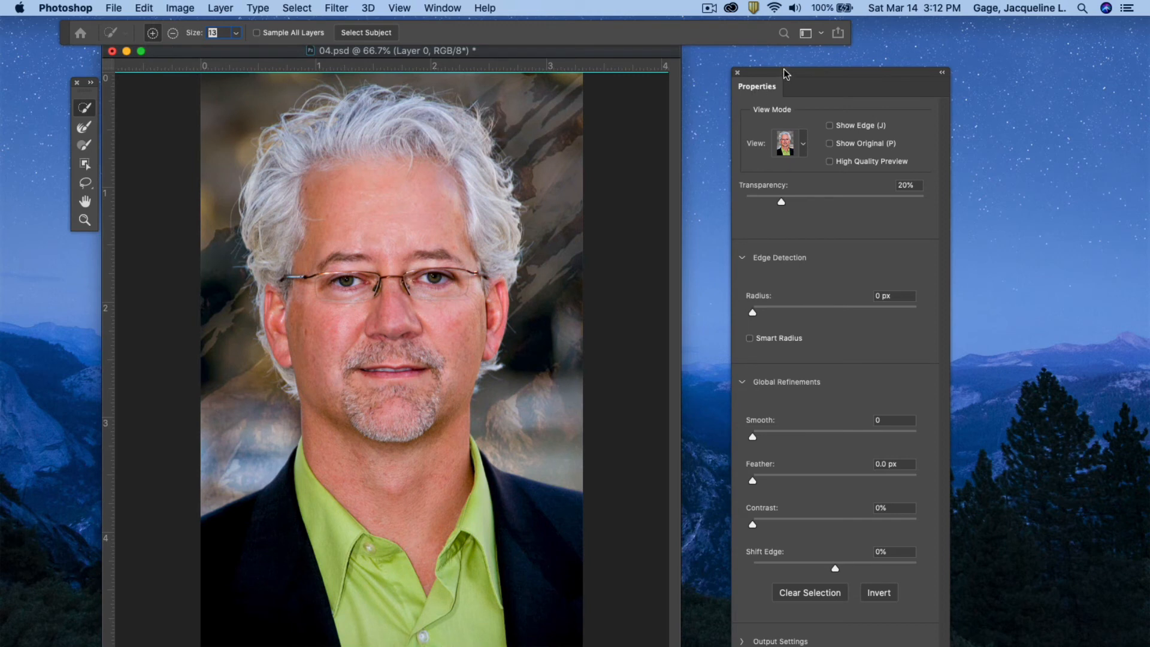
pyautogui.moveTo(787, 73); pyautogui.dragTo(682, 68)
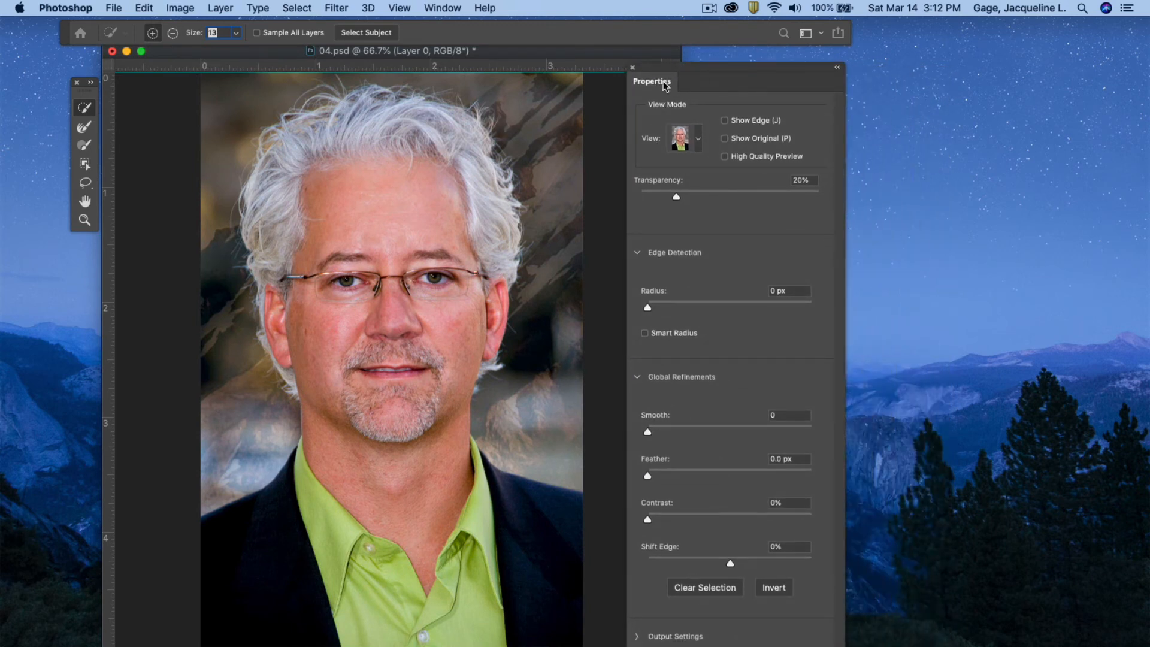
pyautogui.click(695, 142)
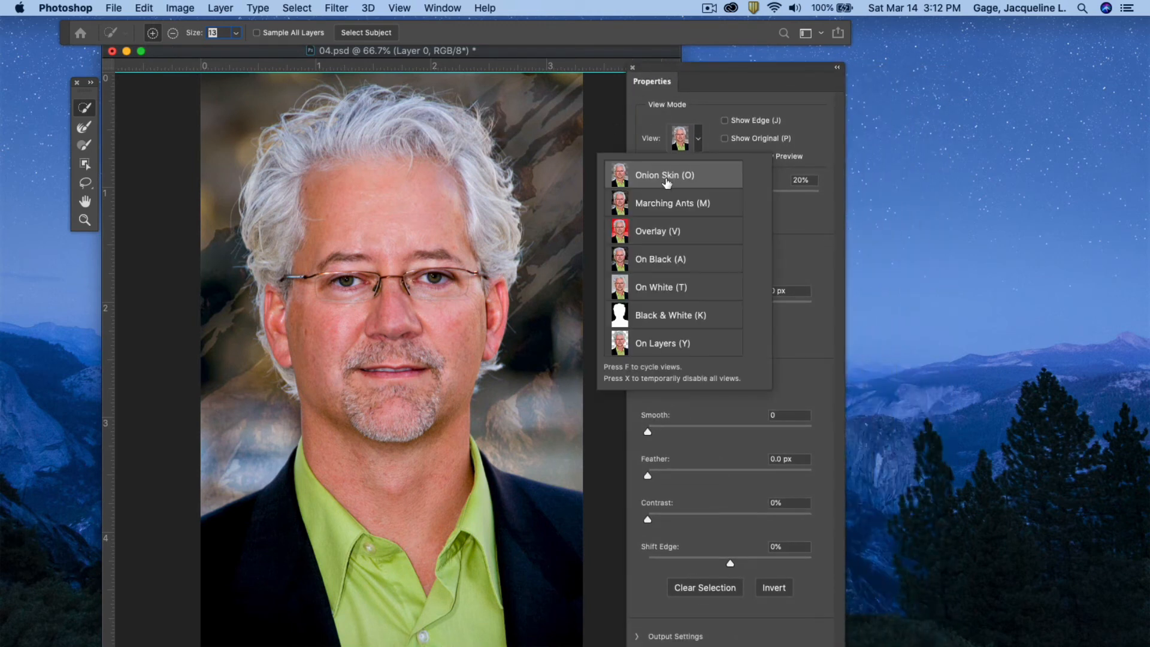
pyautogui.click(769, 77)
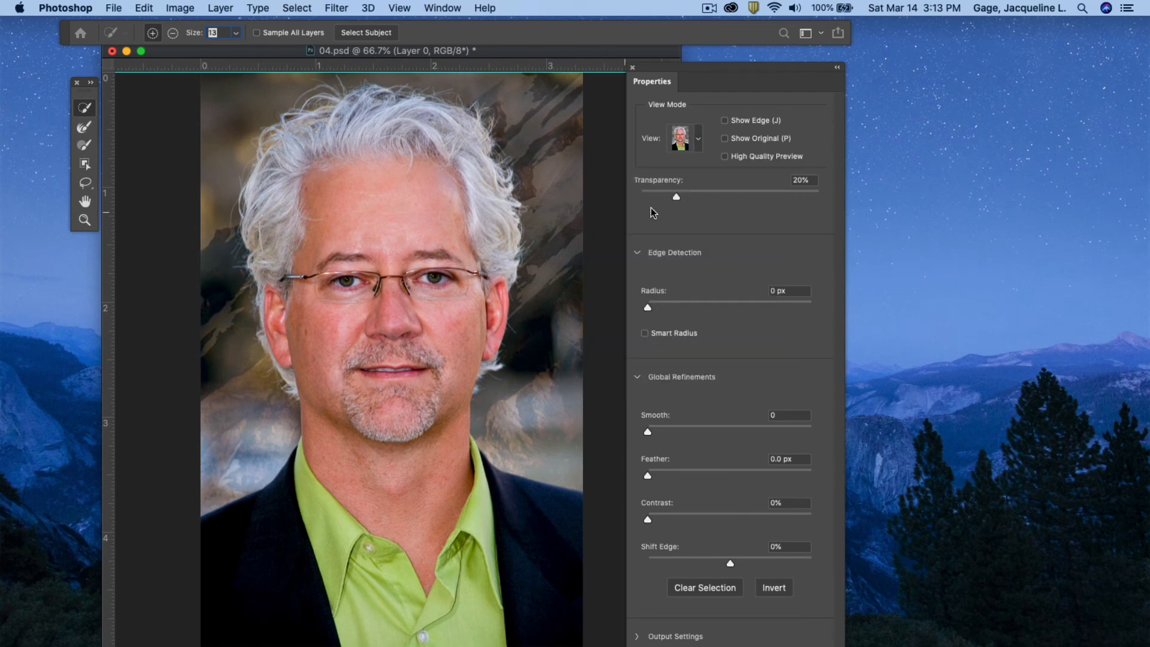
pyautogui.moveTo(676, 196)
pyautogui.mouseDown()
pyautogui.moveTo(760, 199)
pyautogui.moveTo(769, 210)
pyautogui.moveTo(634, 212)
pyautogui.moveTo(779, 215)
pyautogui.moveTo(697, 204)
pyautogui.mouseUp()
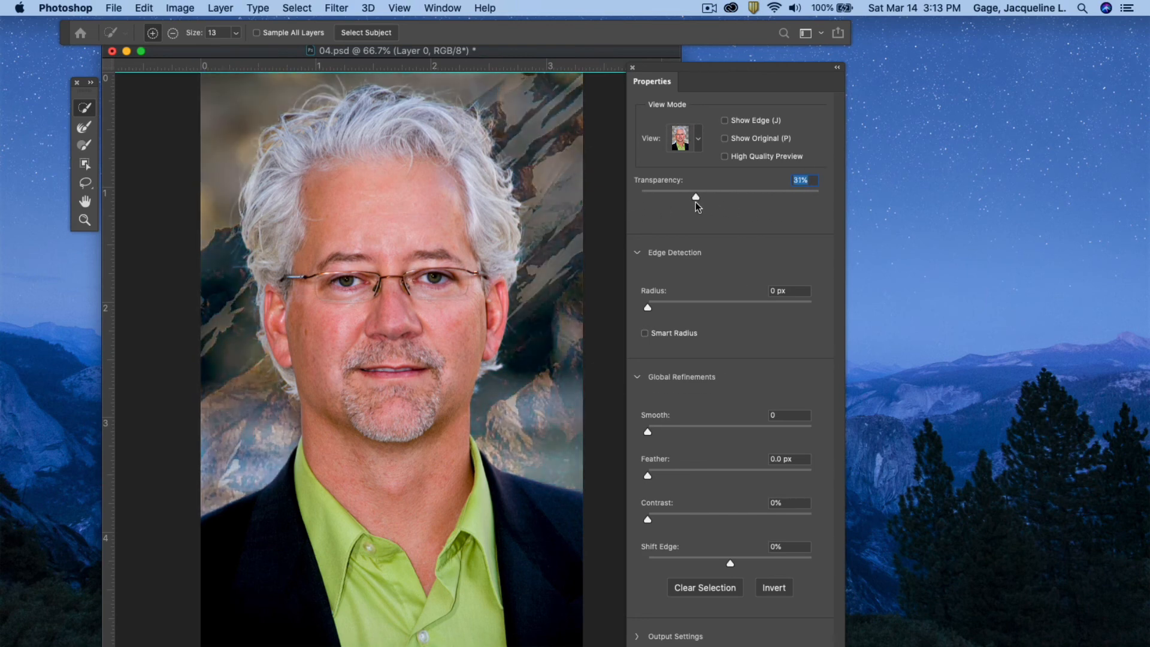
# Switch the Select and Mask view to Overlay and set its opacity to 39%.
pyautogui.click(696, 140)
pyautogui.click(662, 205)
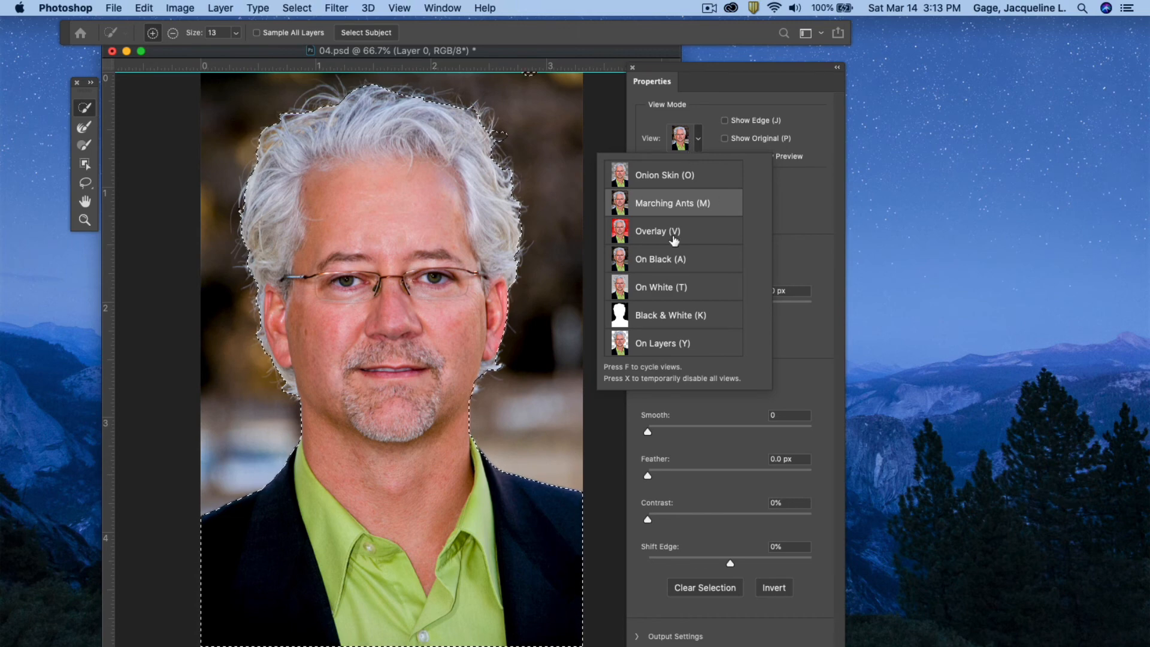
pyautogui.click(678, 234)
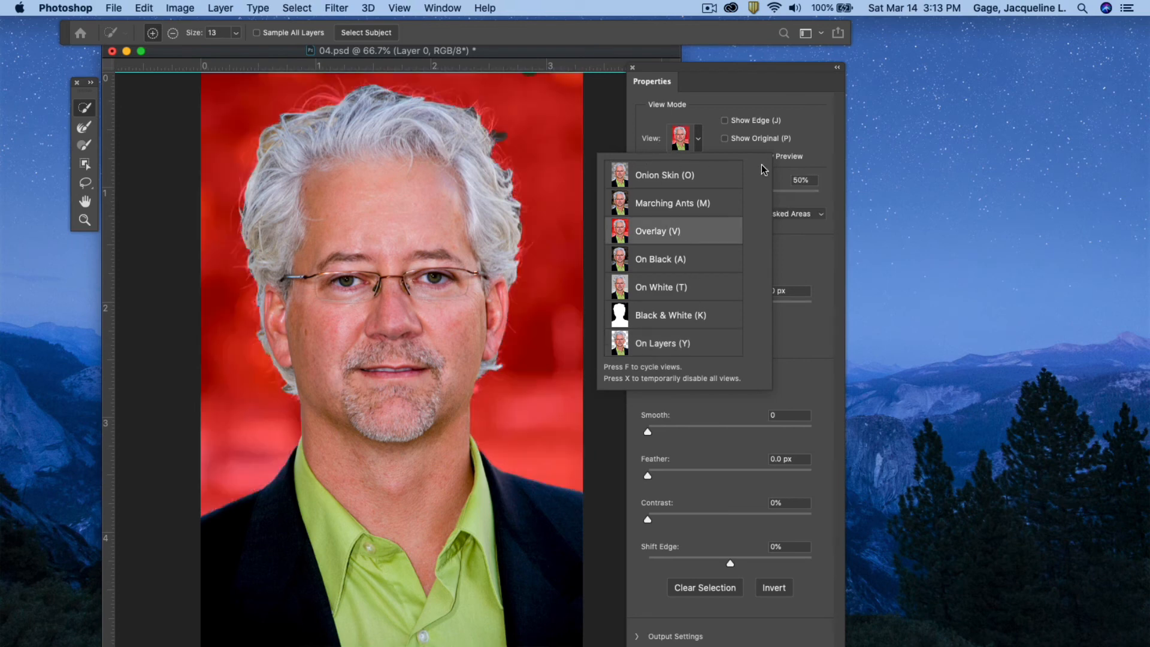
pyautogui.click(777, 114)
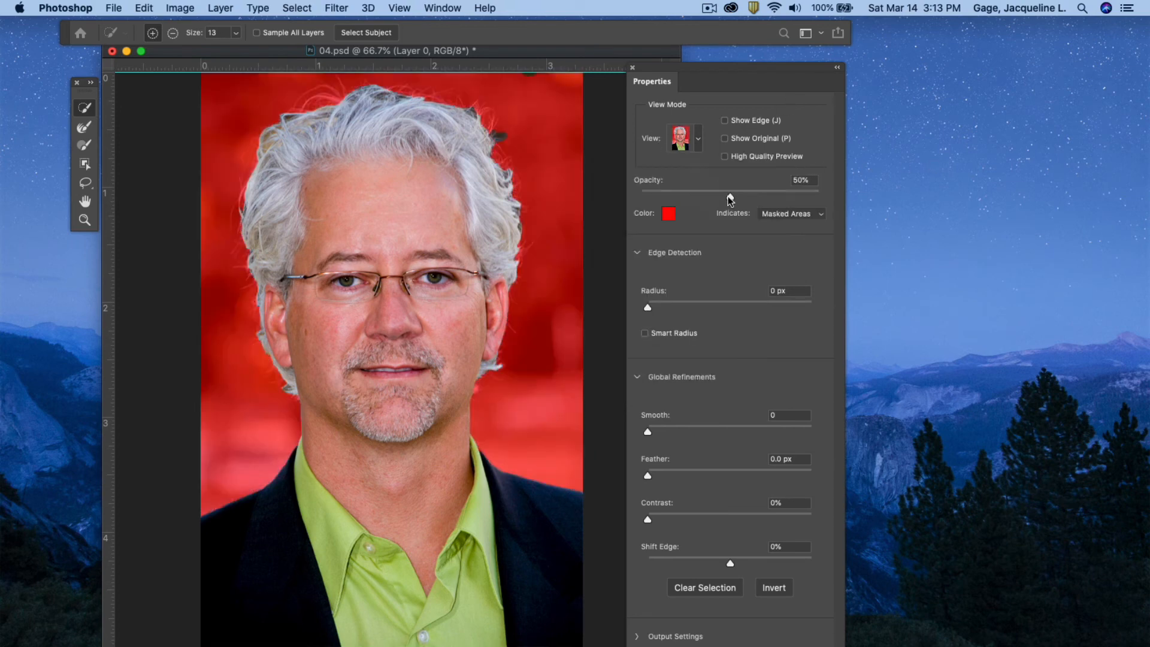
pyautogui.moveTo(729, 196)
pyautogui.mouseDown()
pyautogui.moveTo(783, 195)
pyautogui.moveTo(711, 204)
pyautogui.mouseUp()
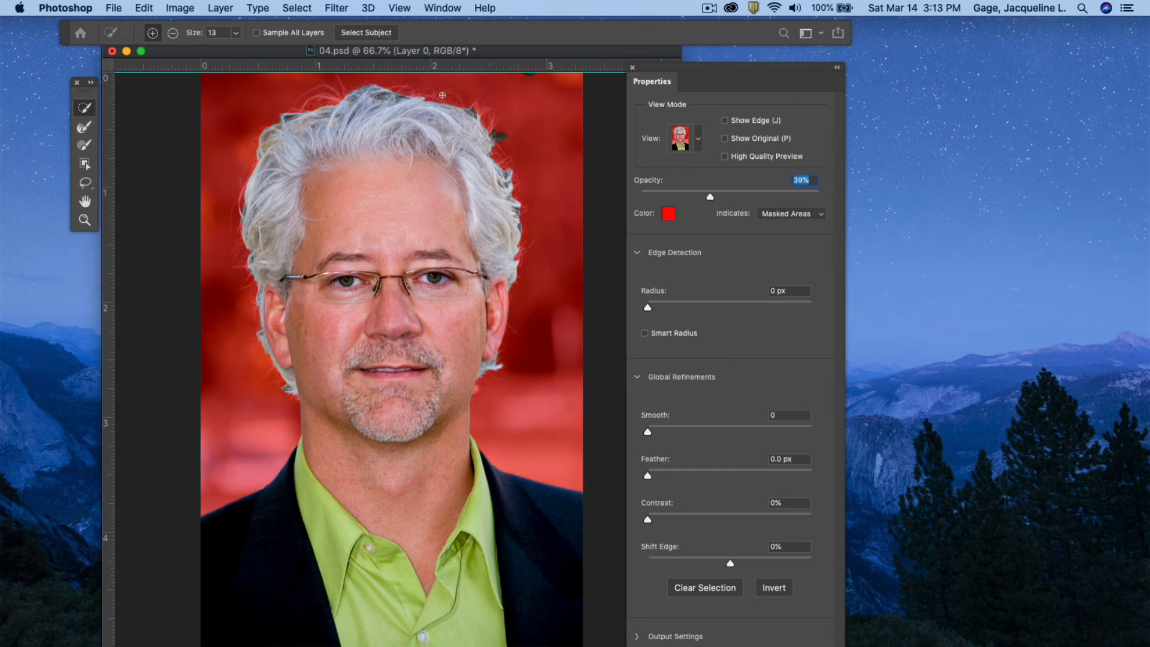
# Paint along the hair edges with the Refine Edge Brush Tool at a brush size of 36.
pyautogui.click(82, 132)
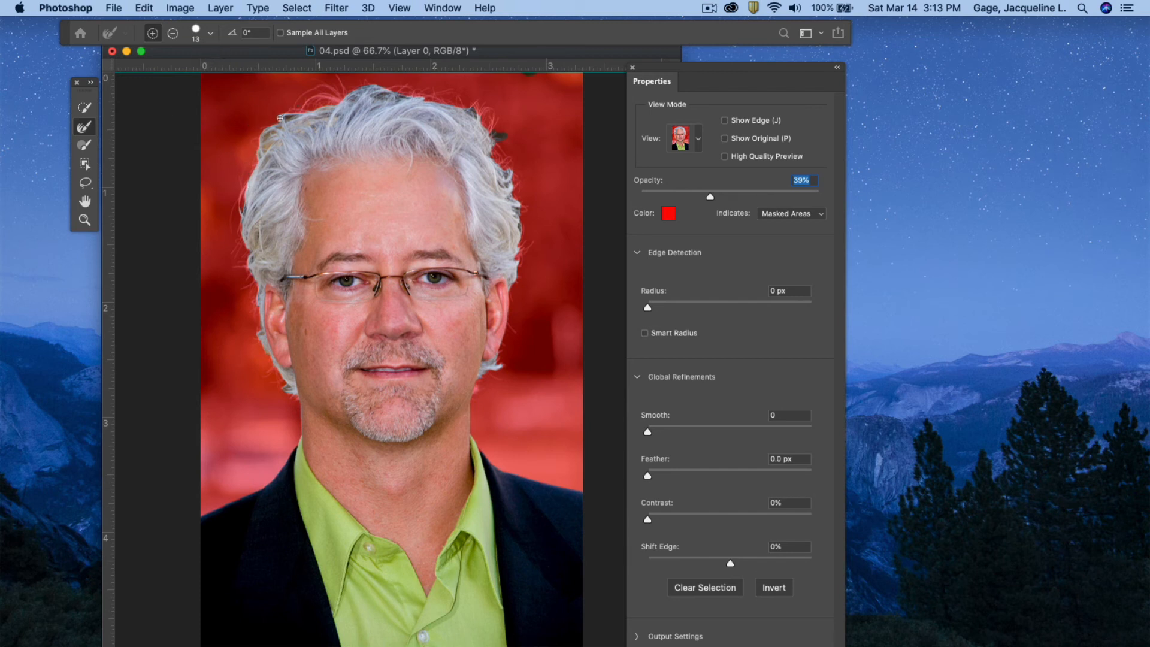
pyautogui.click(212, 38)
pyautogui.moveTo(143, 71); pyautogui.dragTo(154, 73)
pyautogui.click(408, 99)
pyautogui.moveTo(456, 103)
pyautogui.mouseDown()
pyautogui.moveTo(489, 108)
pyautogui.moveTo(490, 163)
pyautogui.moveTo(500, 144)
pyautogui.moveTo(514, 185)
pyautogui.moveTo(520, 279)
pyautogui.moveTo(523, 167)
pyautogui.moveTo(507, 173)
pyautogui.moveTo(511, 193)
pyautogui.moveTo(497, 102)
pyautogui.moveTo(493, 133)
pyautogui.moveTo(427, 98)
pyautogui.moveTo(353, 102)
pyautogui.moveTo(361, 83)
pyautogui.moveTo(332, 109)
pyautogui.moveTo(273, 121)
pyautogui.moveTo(260, 139)
pyautogui.moveTo(317, 96)
pyautogui.moveTo(347, 103)
pyautogui.moveTo(339, 88)
pyautogui.moveTo(316, 84)
pyautogui.moveTo(334, 105)
pyautogui.moveTo(303, 113)
pyautogui.moveTo(239, 187)
pyautogui.moveTo(254, 263)
pyautogui.moveTo(241, 260)
pyautogui.moveTo(246, 245)
pyautogui.moveTo(270, 368)
pyautogui.moveTo(292, 394)
pyautogui.moveTo(256, 333)
pyautogui.moveTo(258, 252)
pyautogui.moveTo(237, 249)
pyautogui.moveTo(269, 151)
pyautogui.moveTo(345, 104)
pyautogui.moveTo(466, 109)
pyautogui.mouseUp()
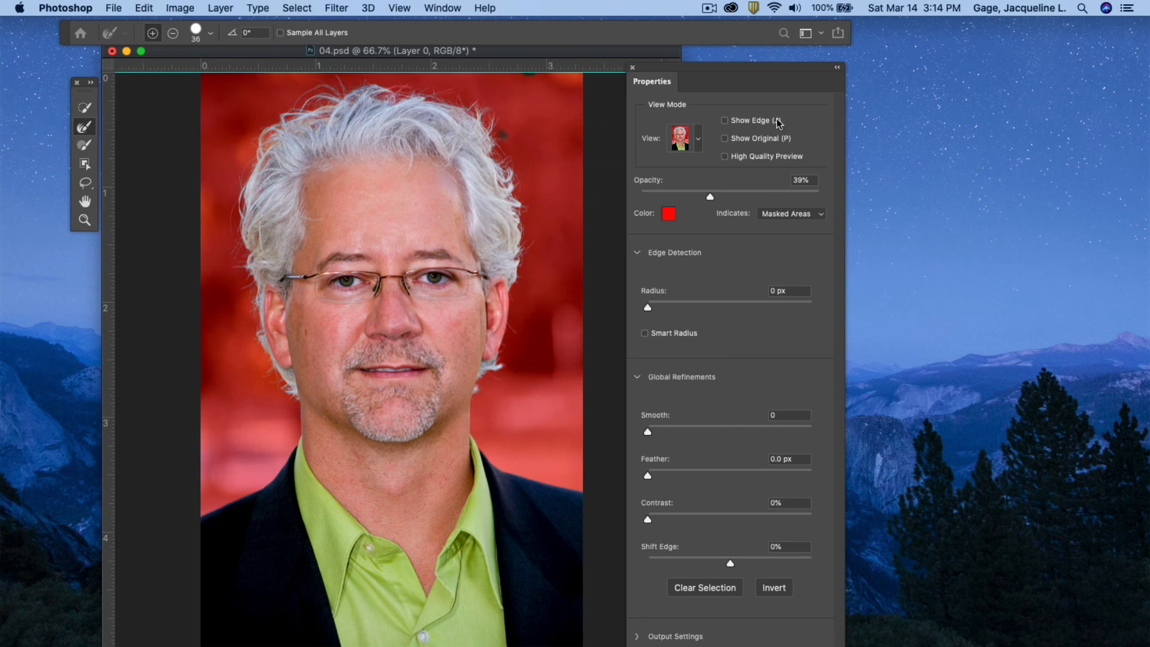
# Apply the refined selection and add a layer mask to the portrait layer.
pyautogui.moveTo(726, 70); pyautogui.dragTo(722, 35)
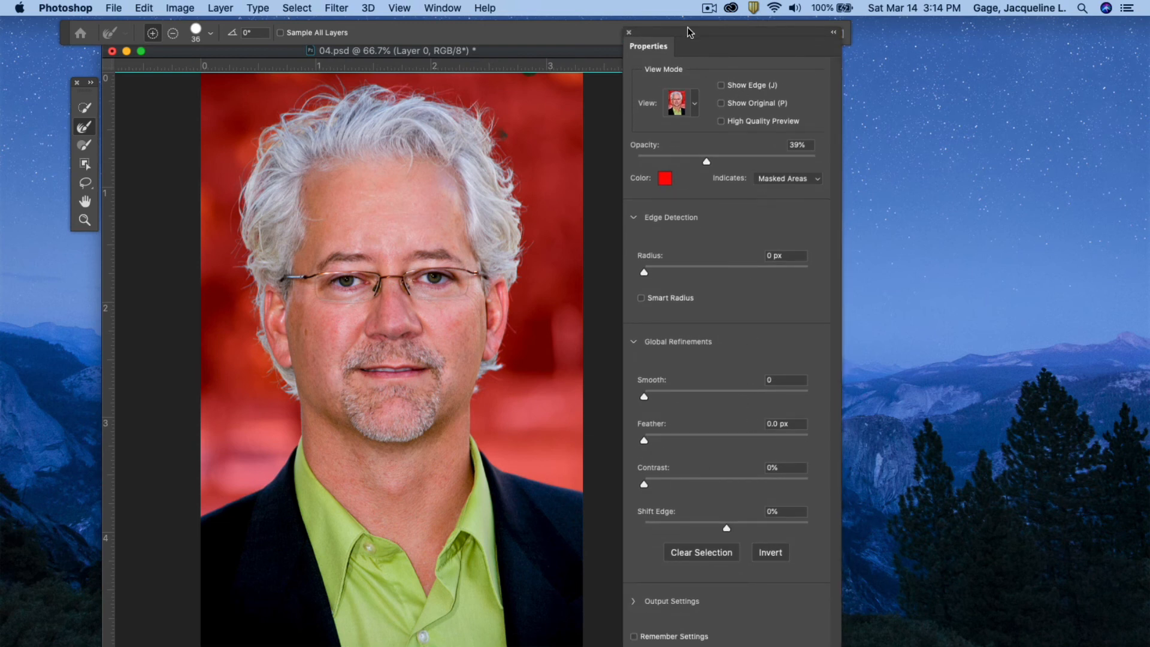
pyautogui.moveTo(683, 36); pyautogui.dragTo(716, 7)
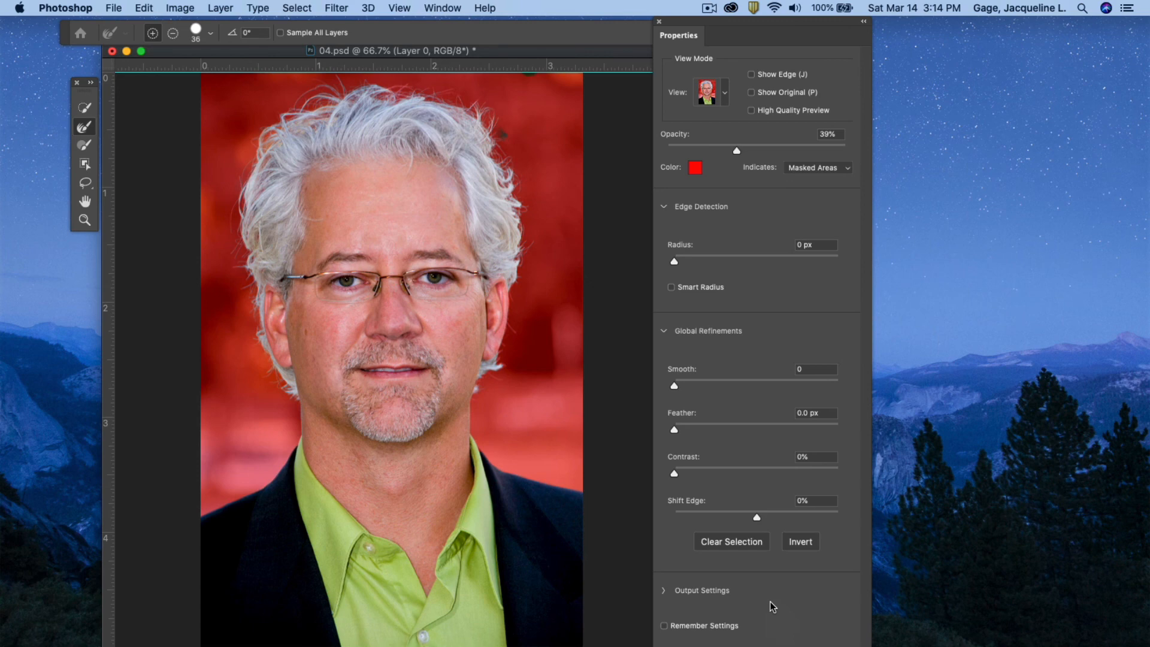
pyautogui.press('Return')
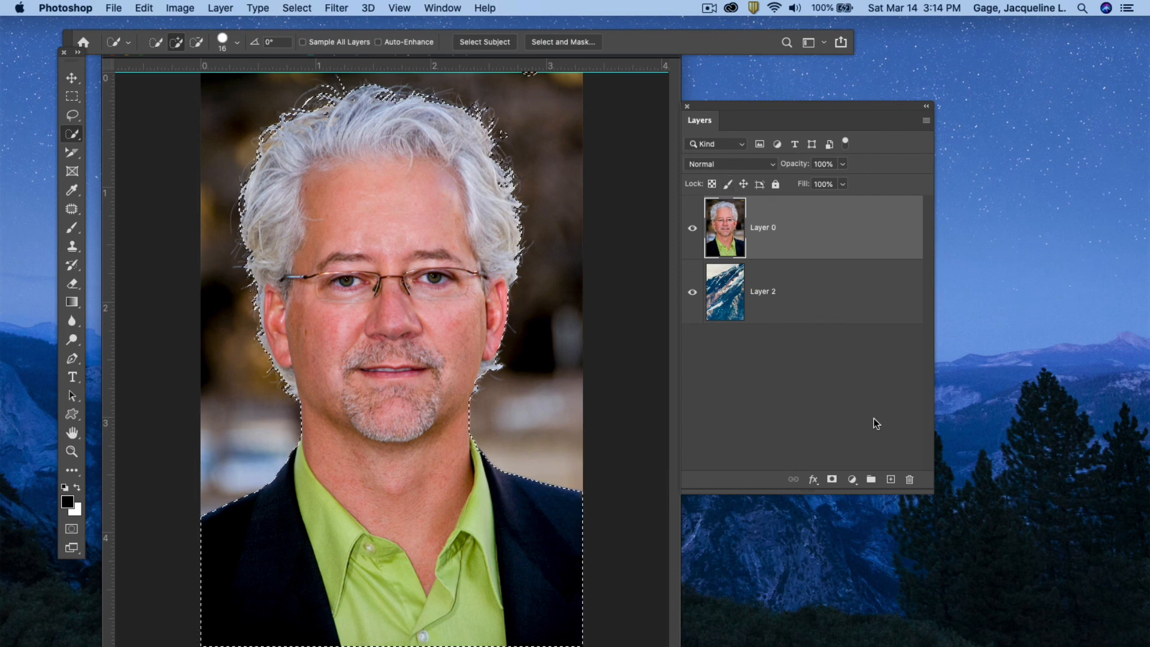
pyautogui.click(832, 479)
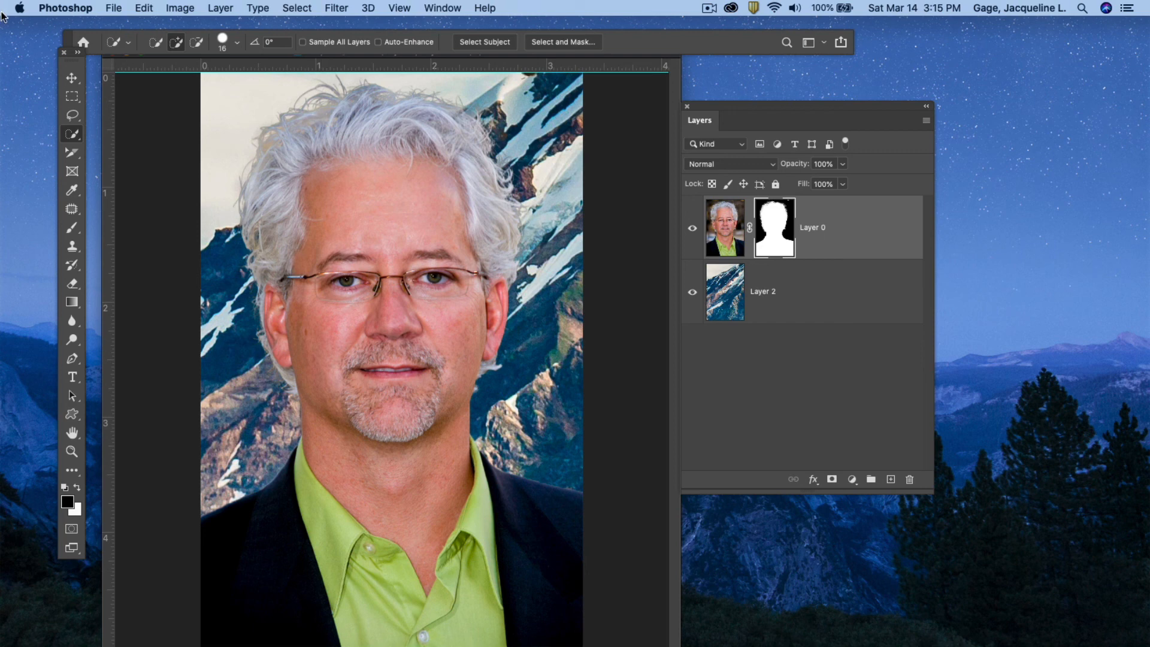
# Close the 04.psd document without saving changes.
pyautogui.moveTo(73, 34); pyautogui.dragTo(84, 19)
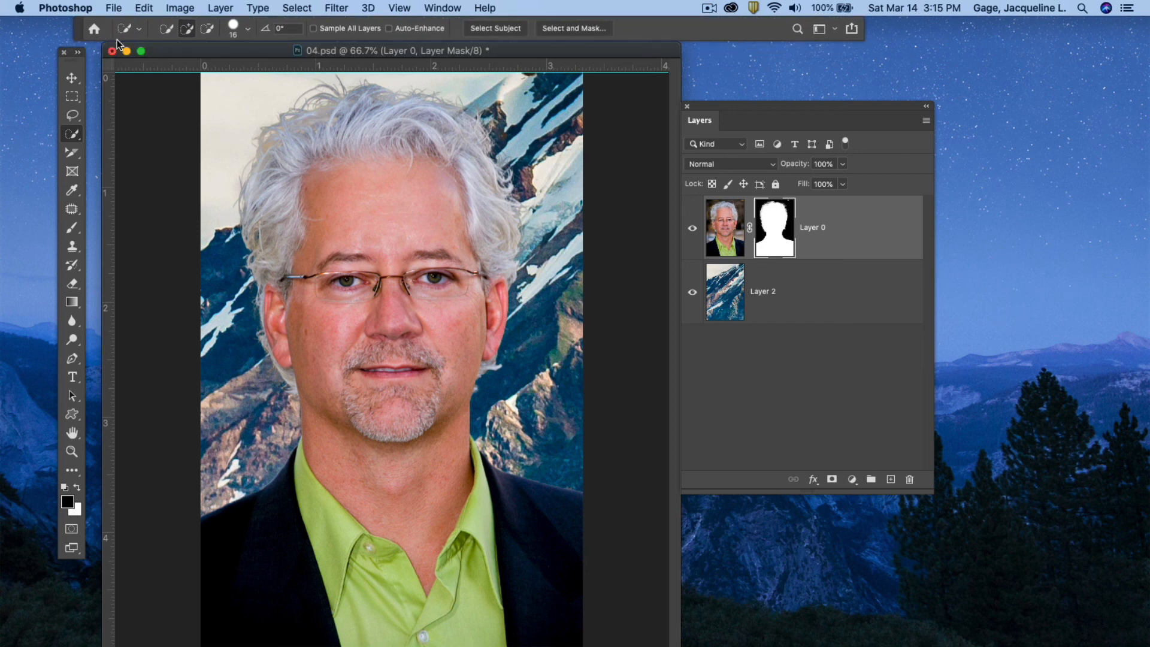
pyautogui.click(112, 53)
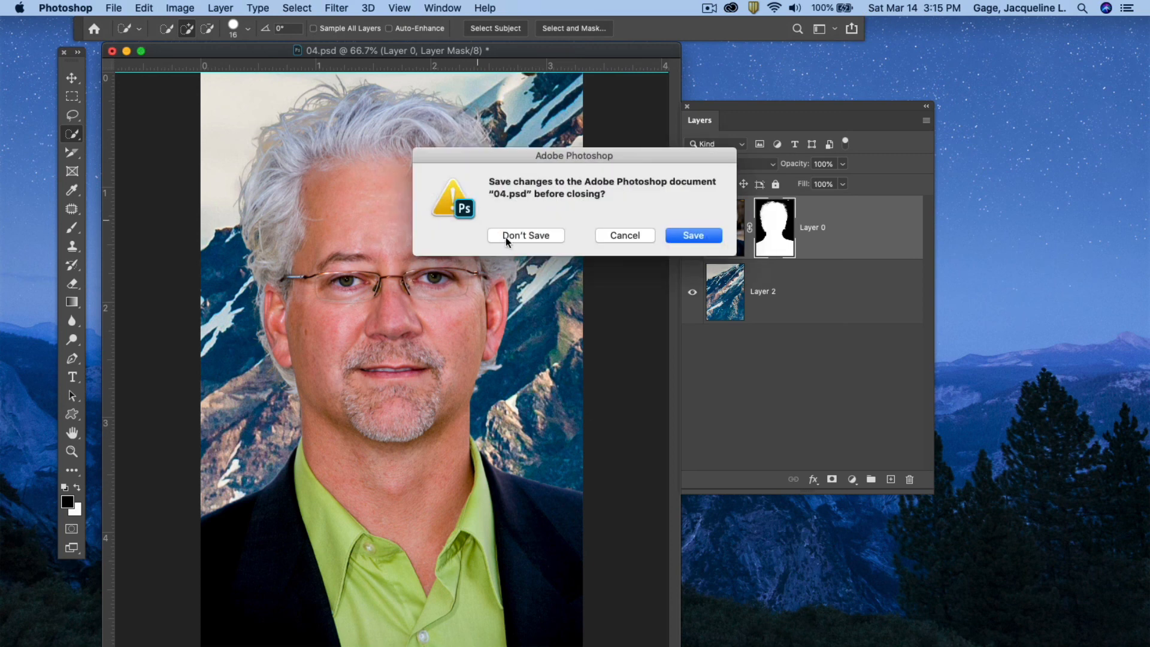
pyautogui.click(527, 235)
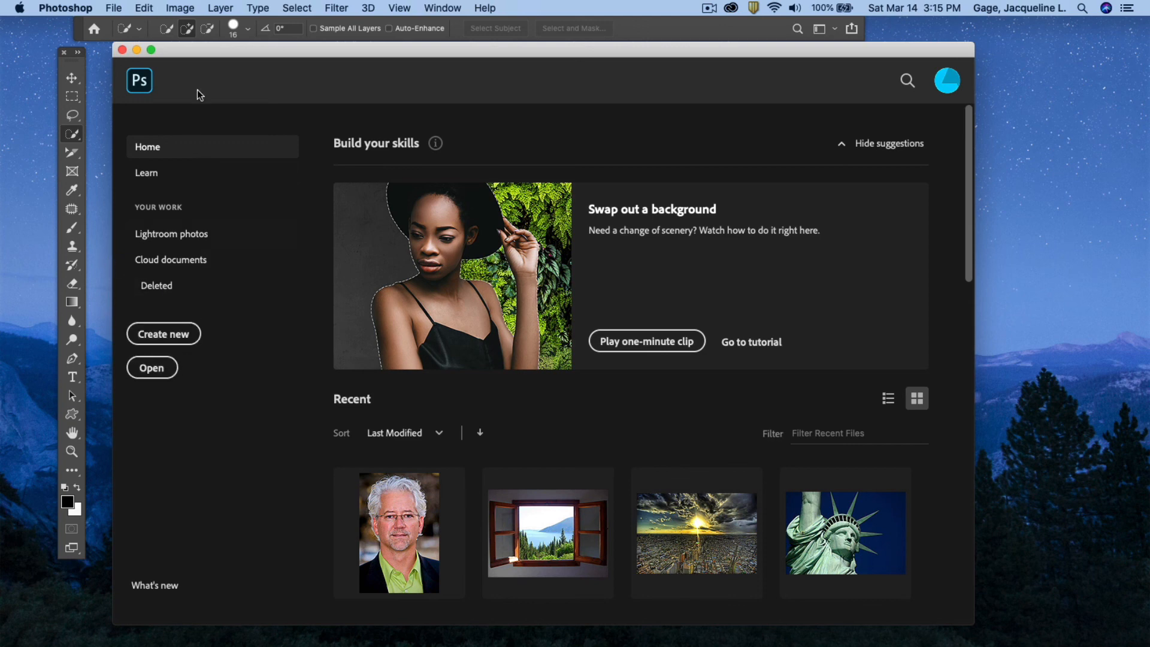
# Open Screen Shot 2013-03-31 at 5.44.42 PM.png from the Desktop's class9-Files > Masks Exercise folder.
pyautogui.click(151, 369)
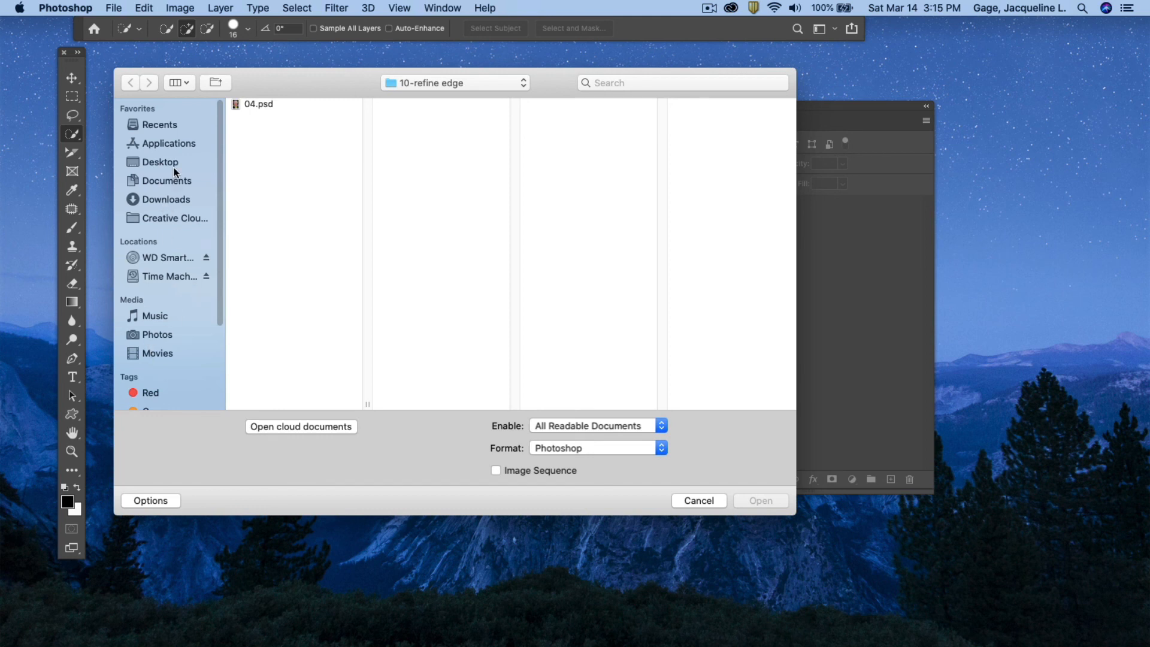
pyautogui.click(154, 161)
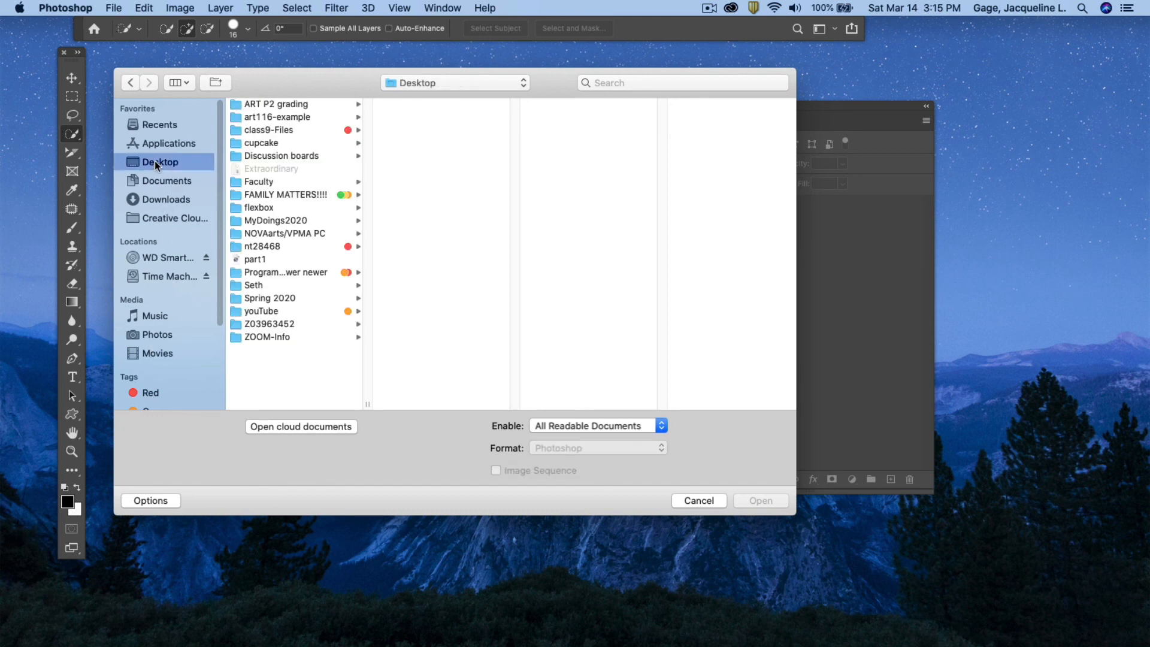
pyautogui.click(280, 130)
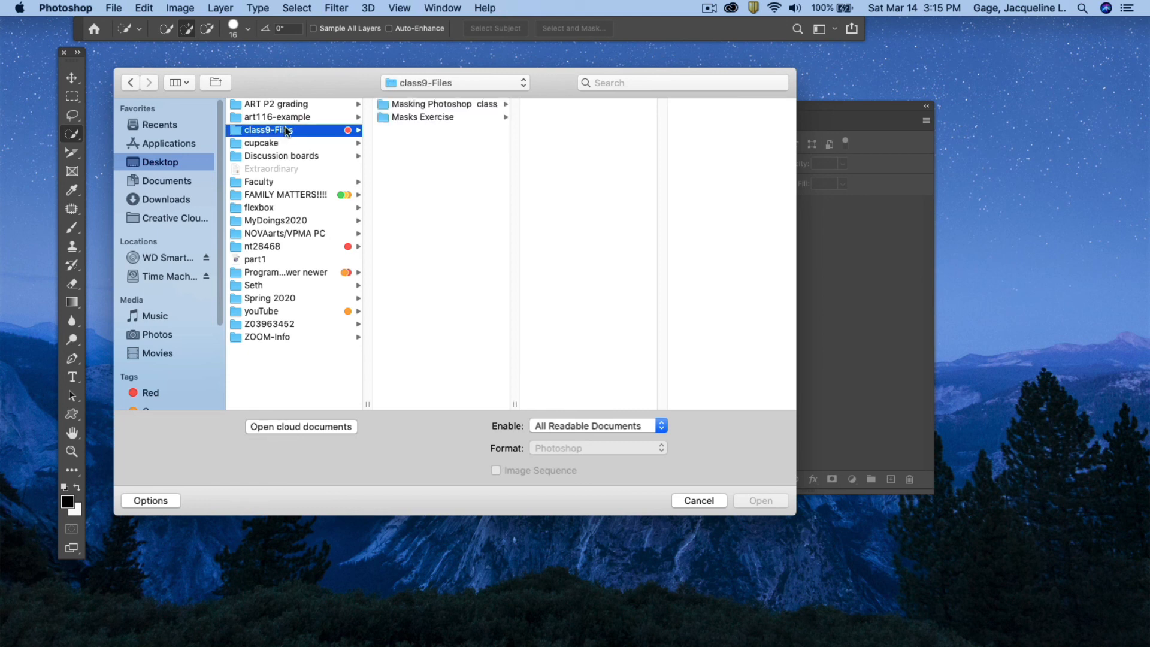
pyautogui.click(411, 117)
pyautogui.click(554, 105)
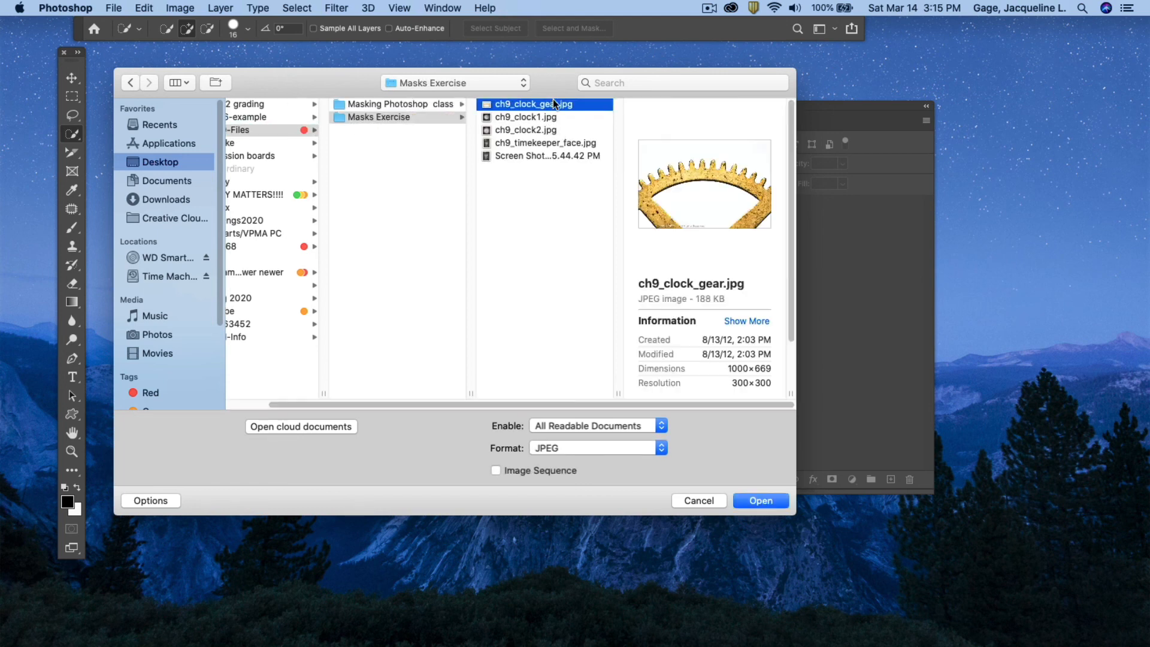
pyautogui.click(558, 158)
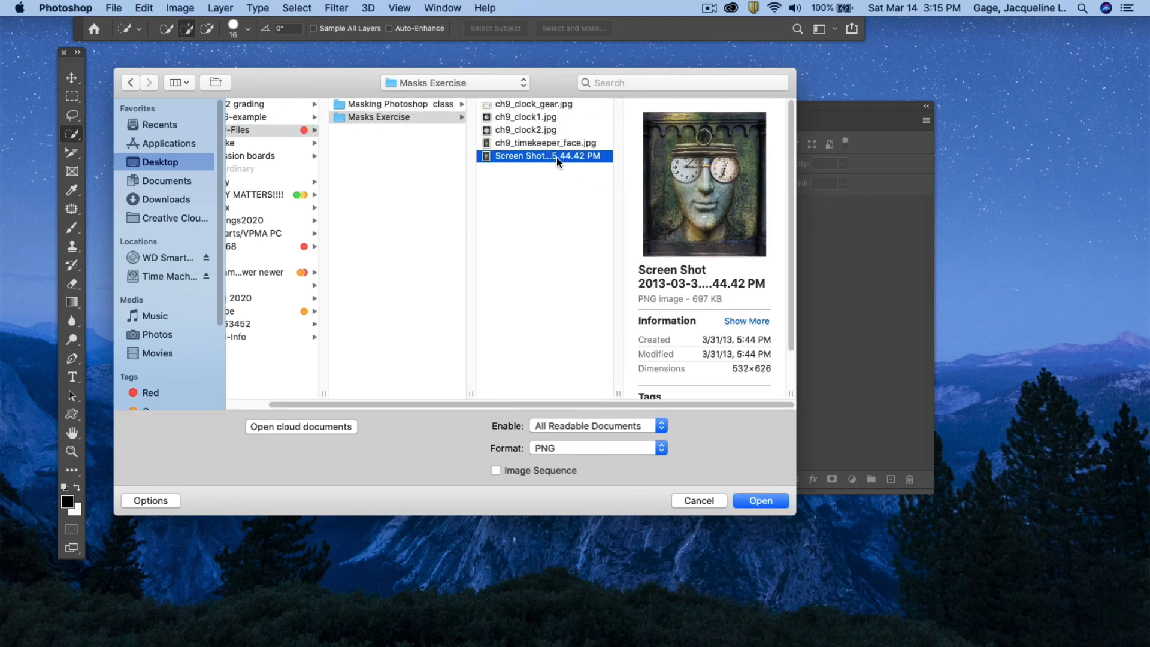
pyautogui.doubleClick(484, 152)
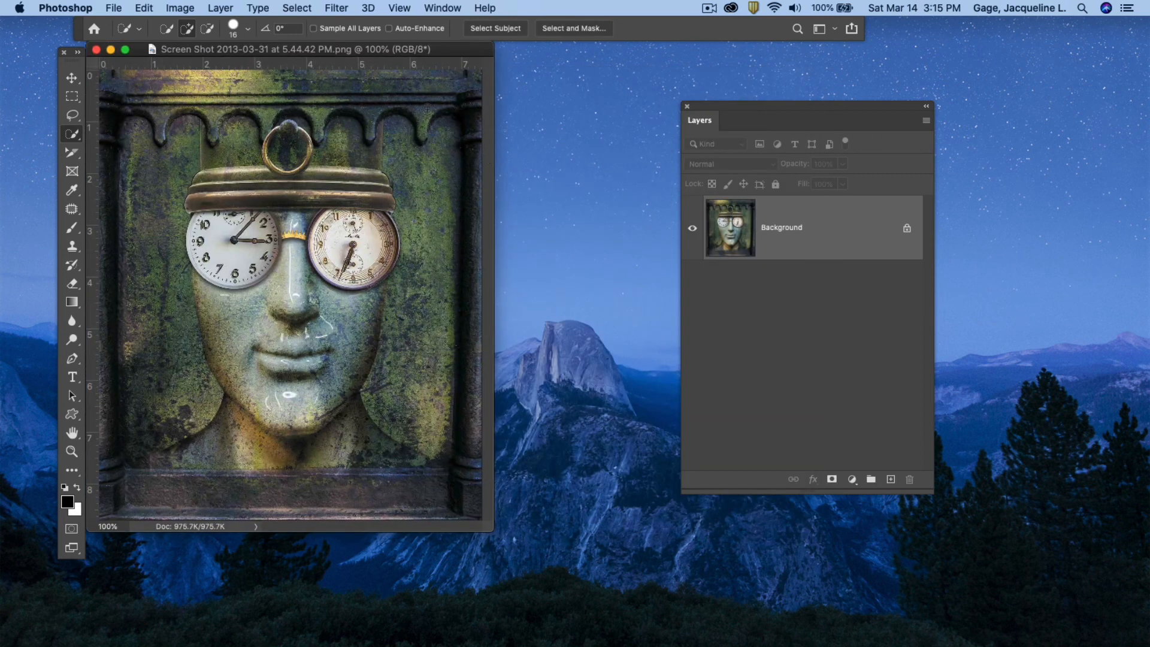
# Place a copy of the screenshot image into the document as a new layer above Background.
pyautogui.moveTo(151, 50); pyautogui.dragTo(201, 217)
pyautogui.moveTo(289, 47); pyautogui.dragTo(254, 107)
pyautogui.click(72, 78)
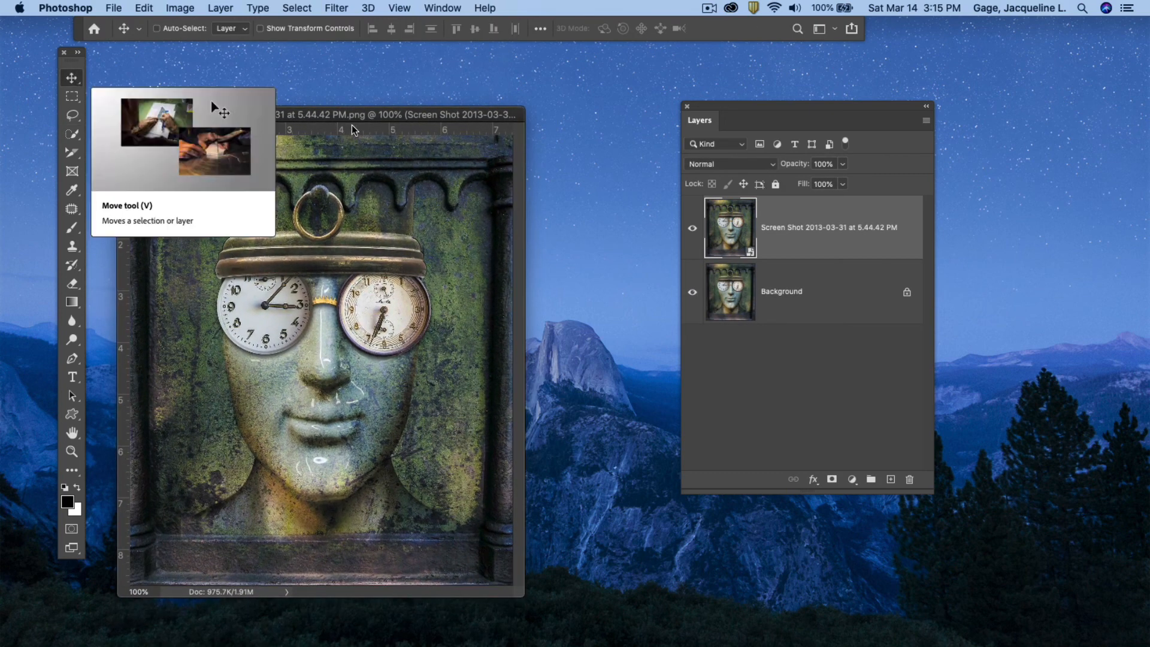
pyautogui.moveTo(358, 114); pyautogui.dragTo(362, 65)
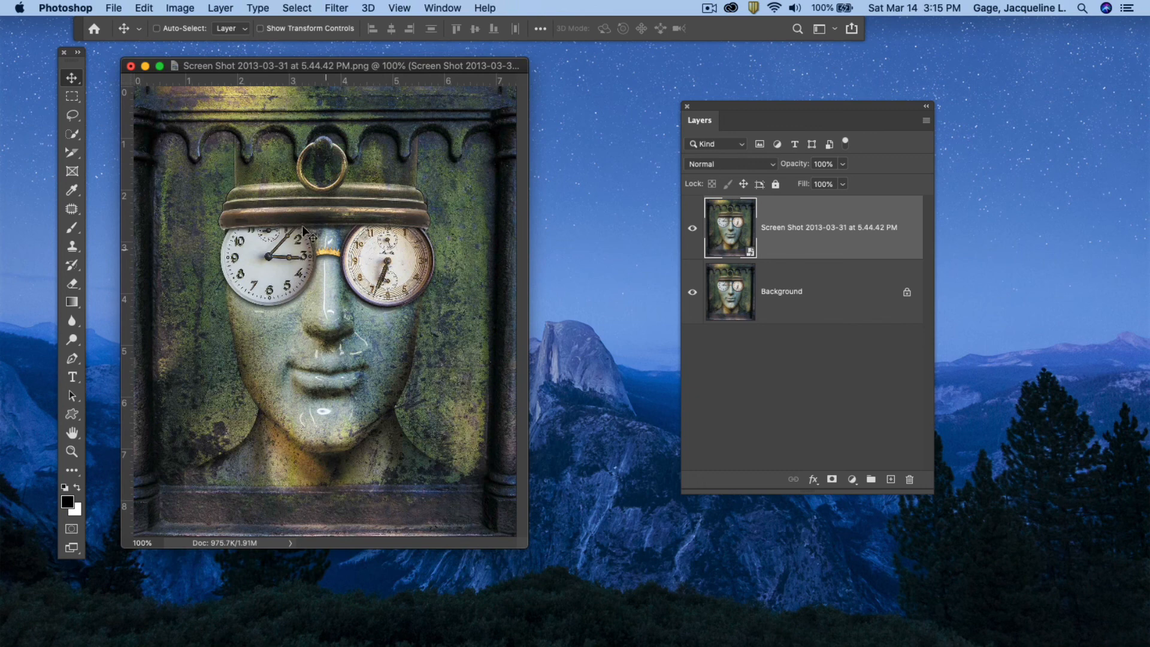
# Preview the image files in the Masks Exercise folder through the Open dialog.
pyautogui.click(112, 9)
pyautogui.click(136, 39)
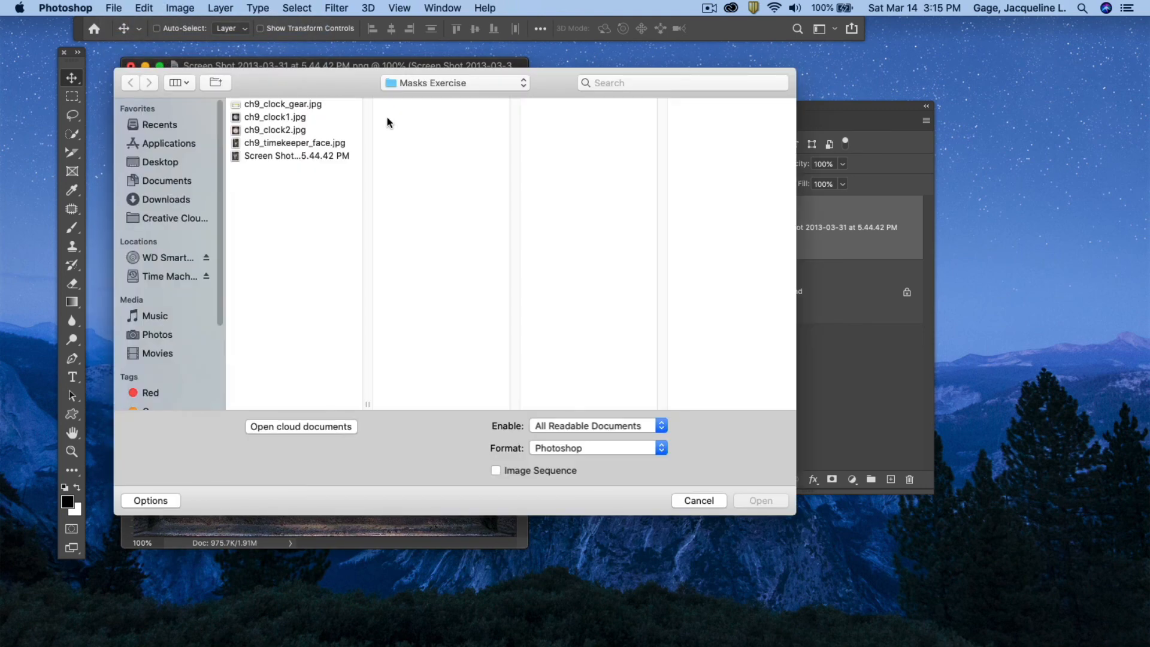
pyautogui.click(273, 103)
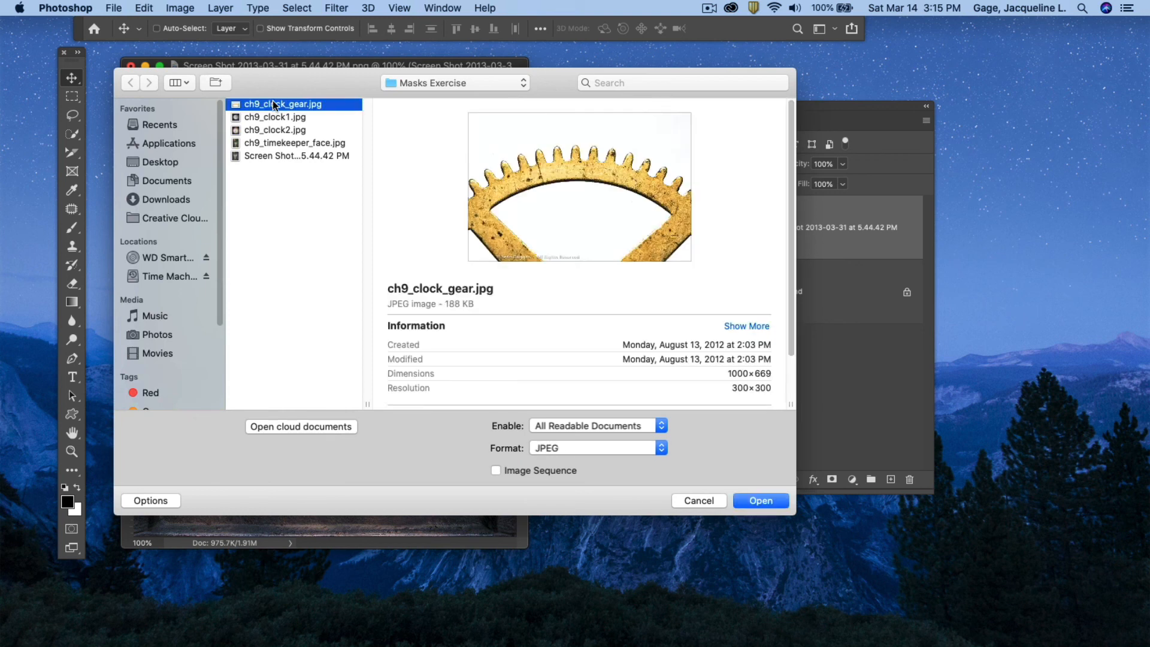
pyautogui.click(272, 117)
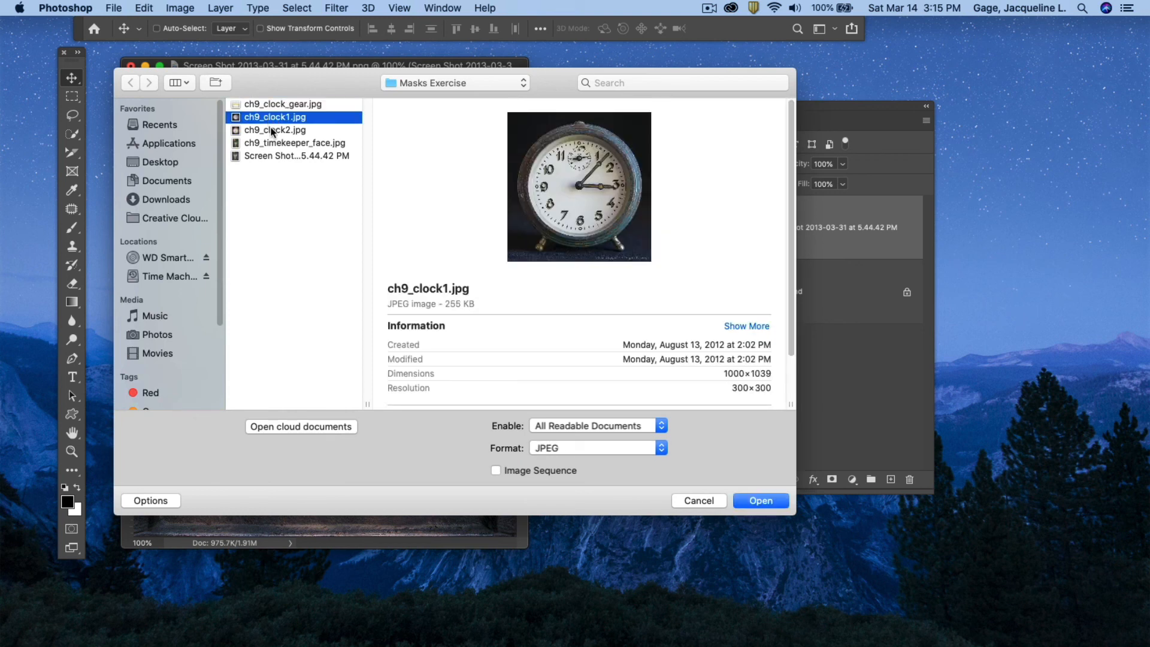
pyautogui.click(272, 130)
pyautogui.click(277, 142)
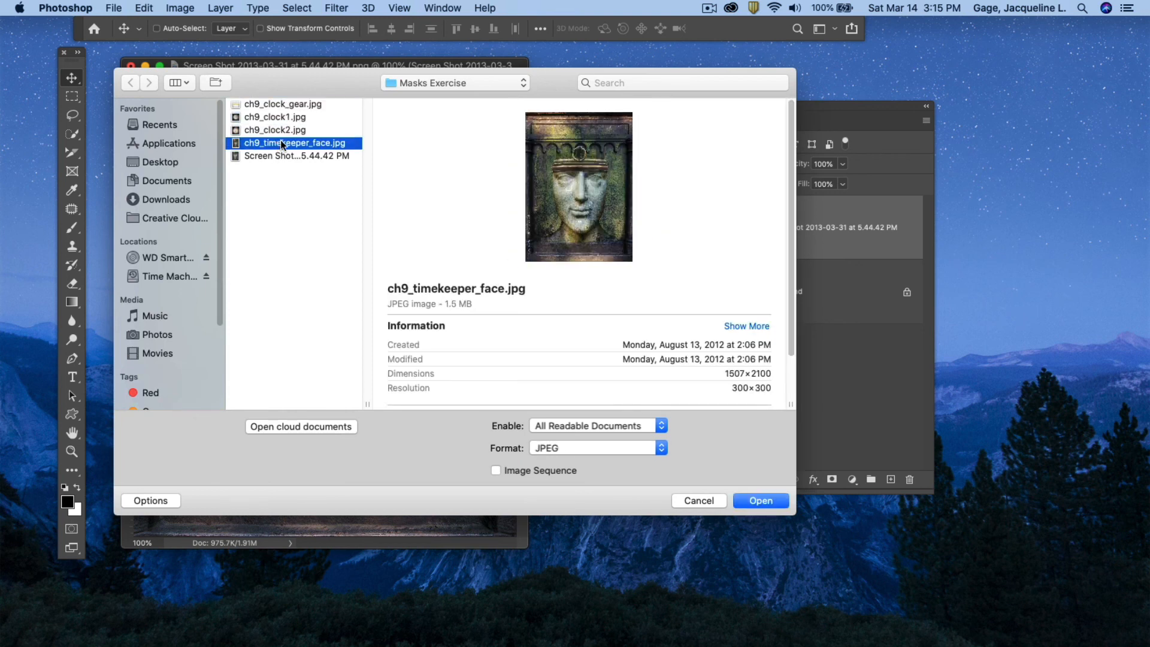
pyautogui.click(279, 156)
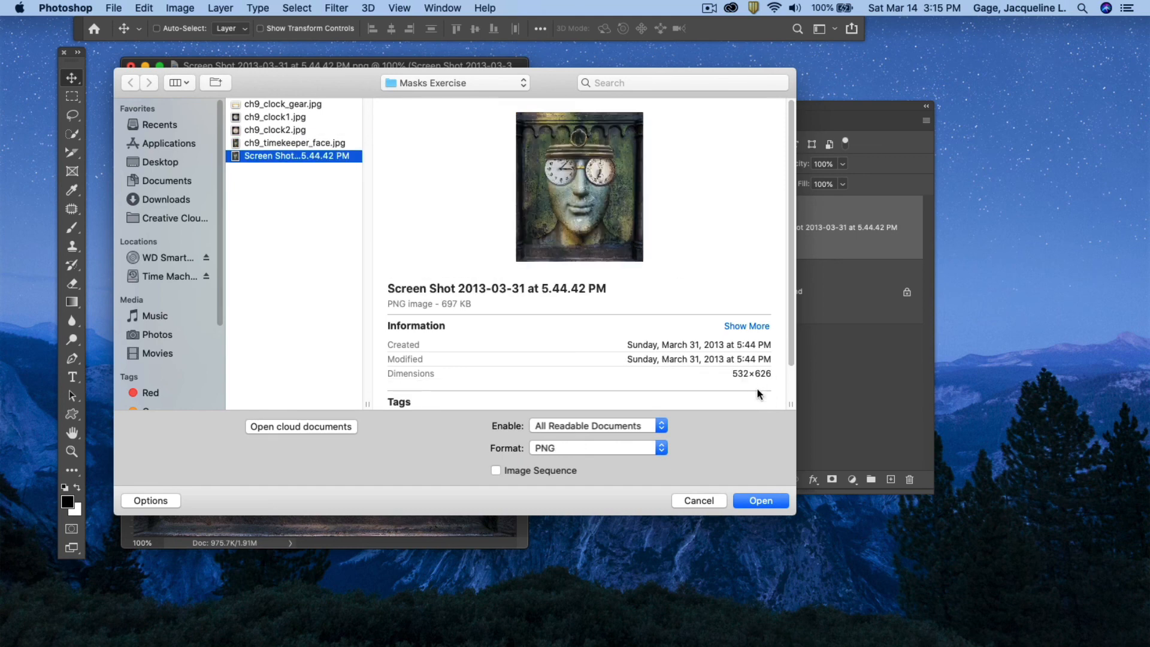
pyautogui.moveTo(534, 78); pyautogui.dragTo(584, 27)
pyautogui.press('Return')
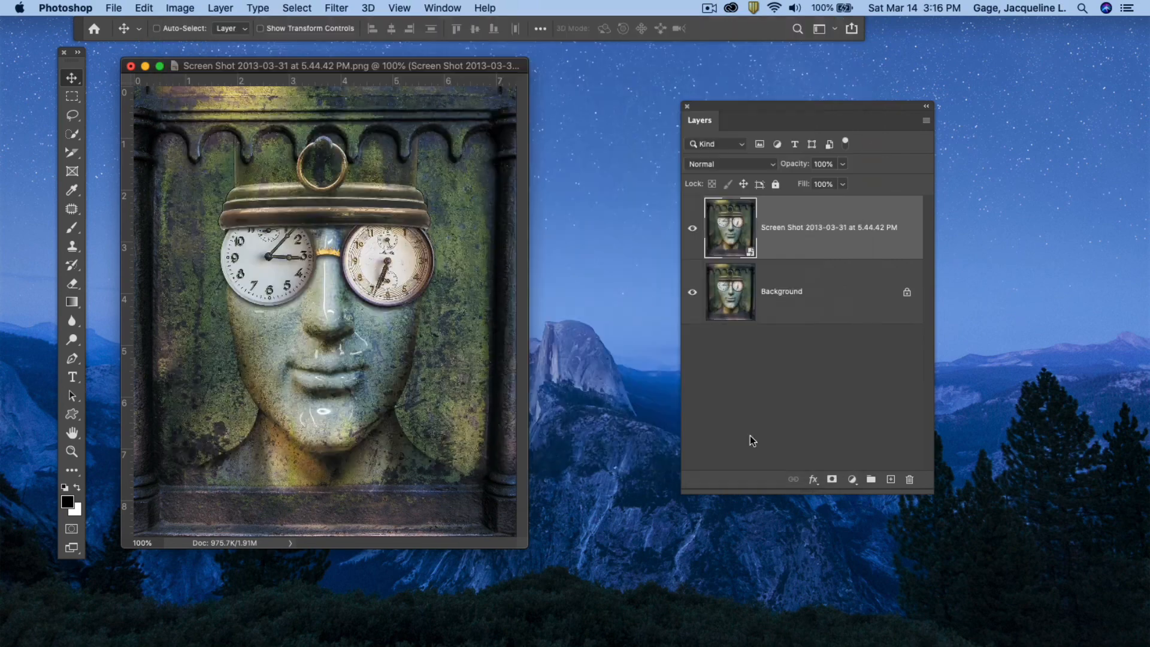
pyautogui.click(709, 7)
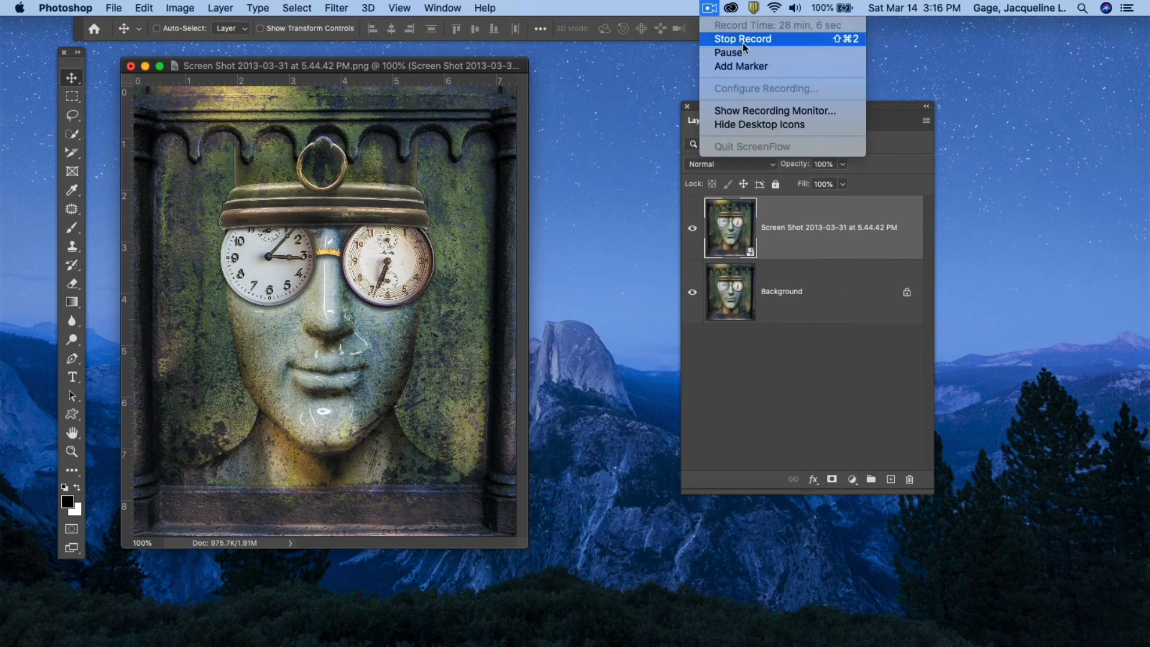